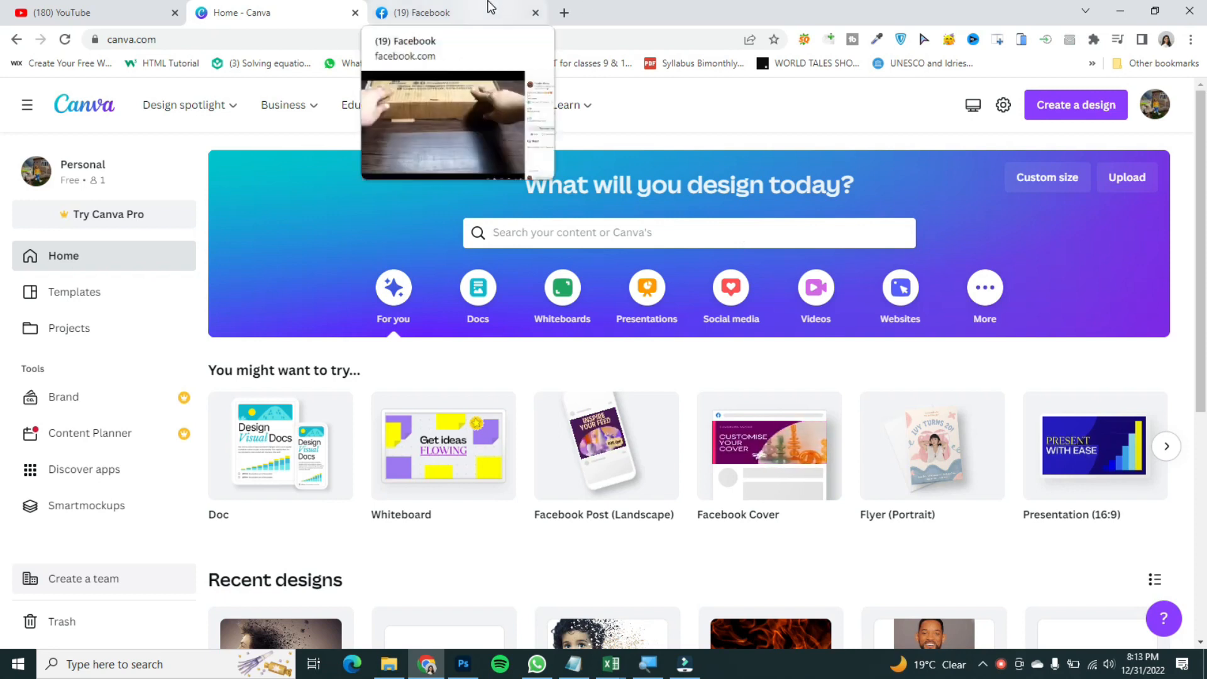
Step: Switch to Facebook and play the sample Foodies Mania pizza video from the start
click(491, 7)
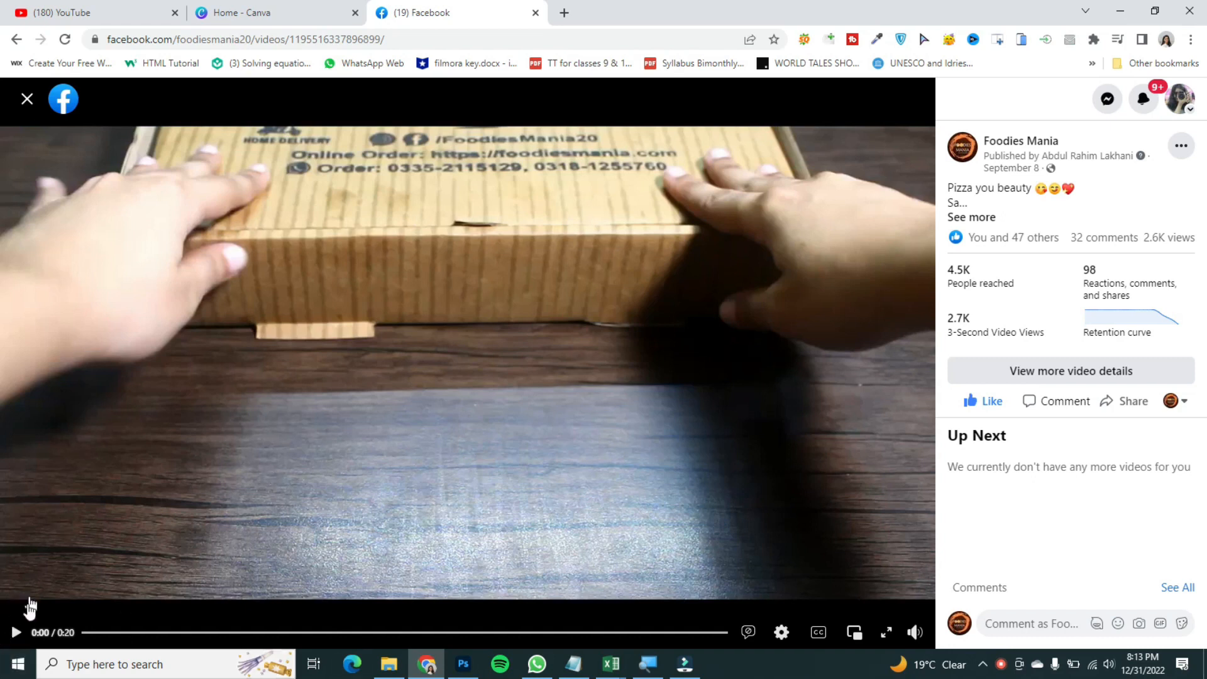
click(15, 633)
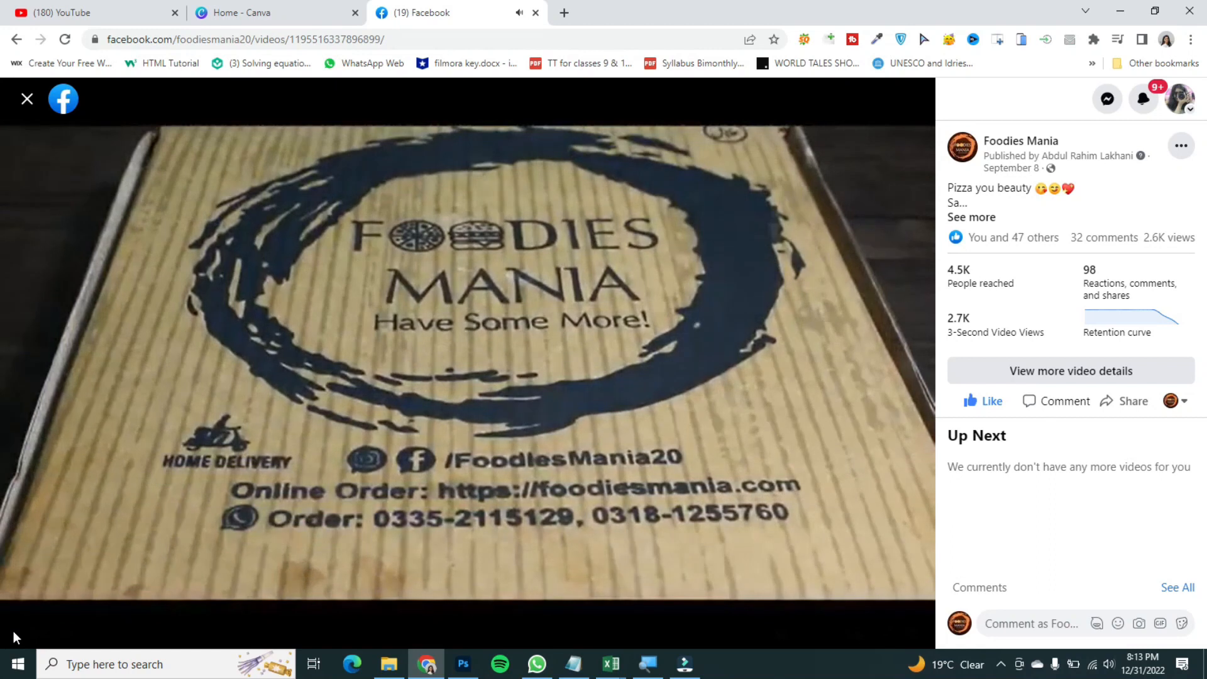
mouse_move(14, 632)
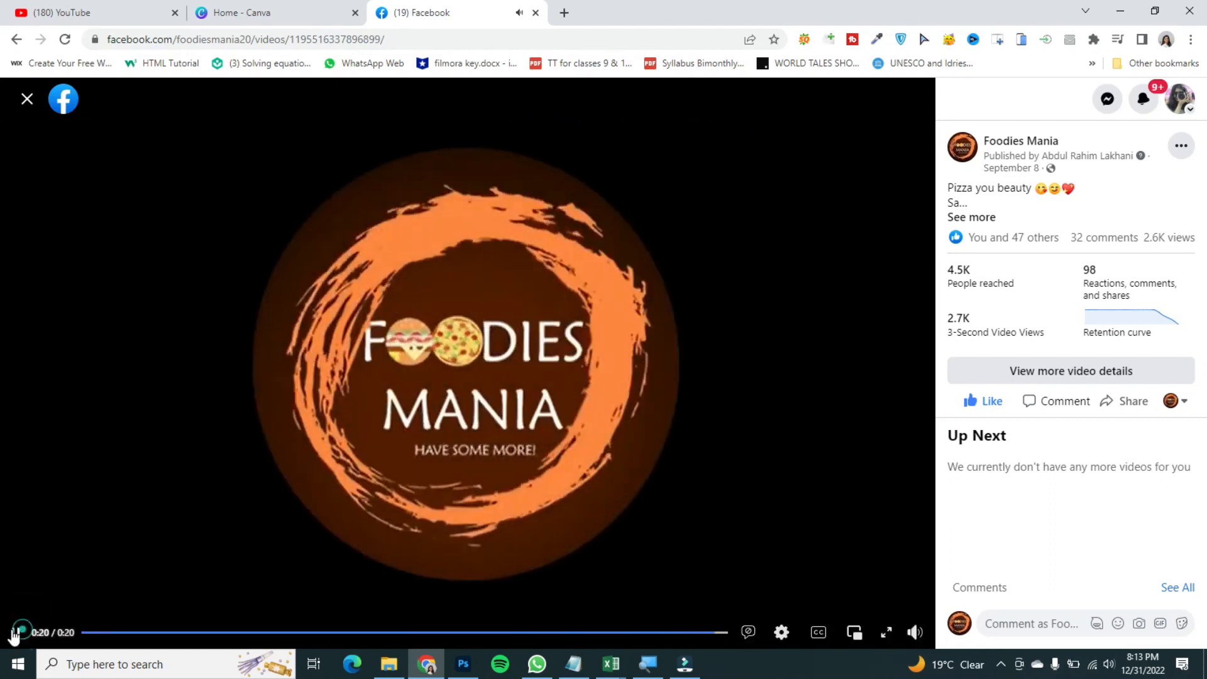
click(14, 632)
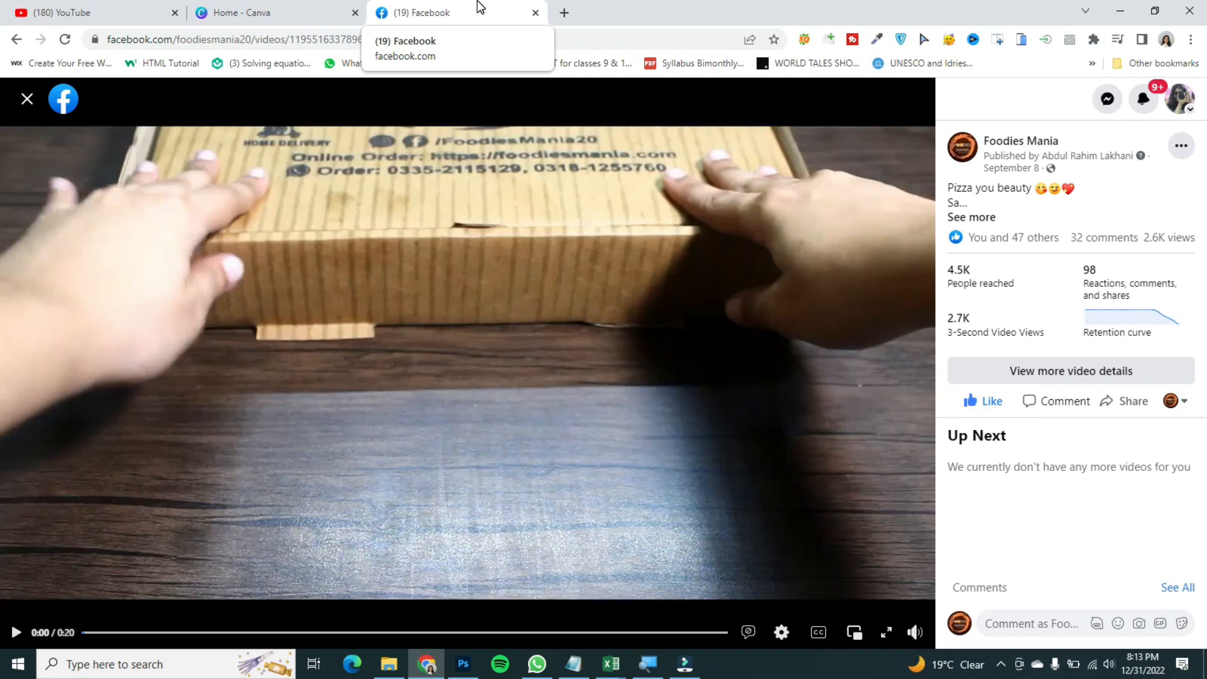
Step: Return to Canva's home page and search the templates for video
click(256, 8)
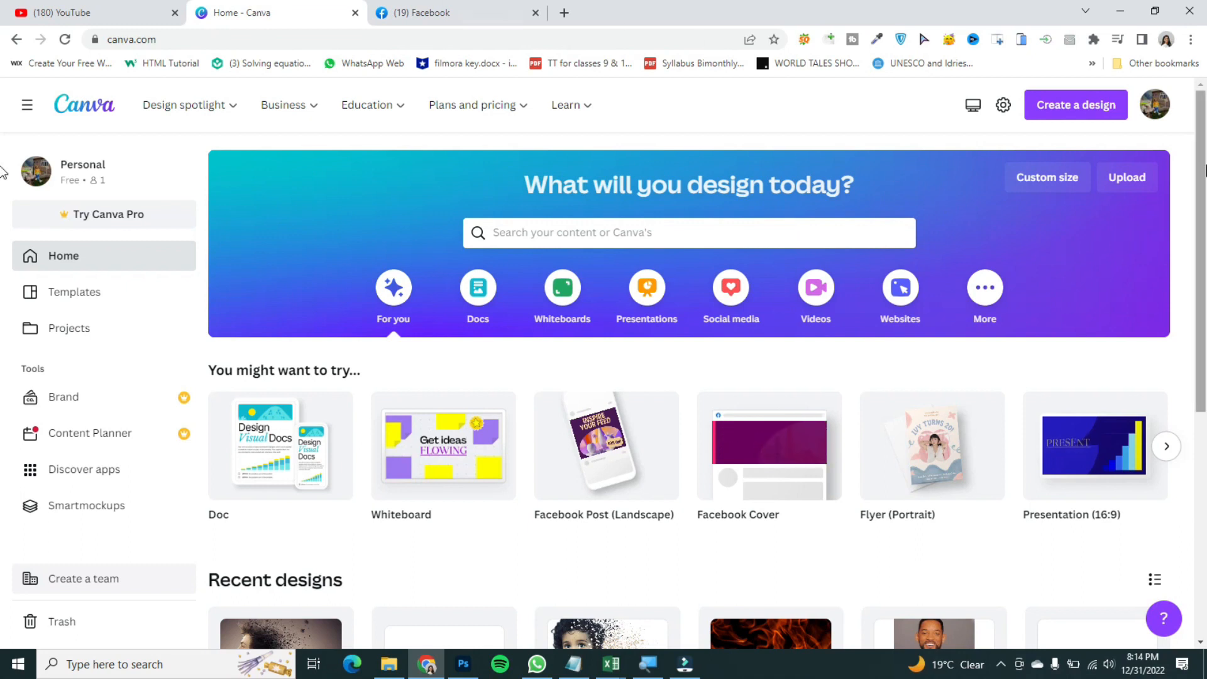
scroll(5, 345, down, 5)
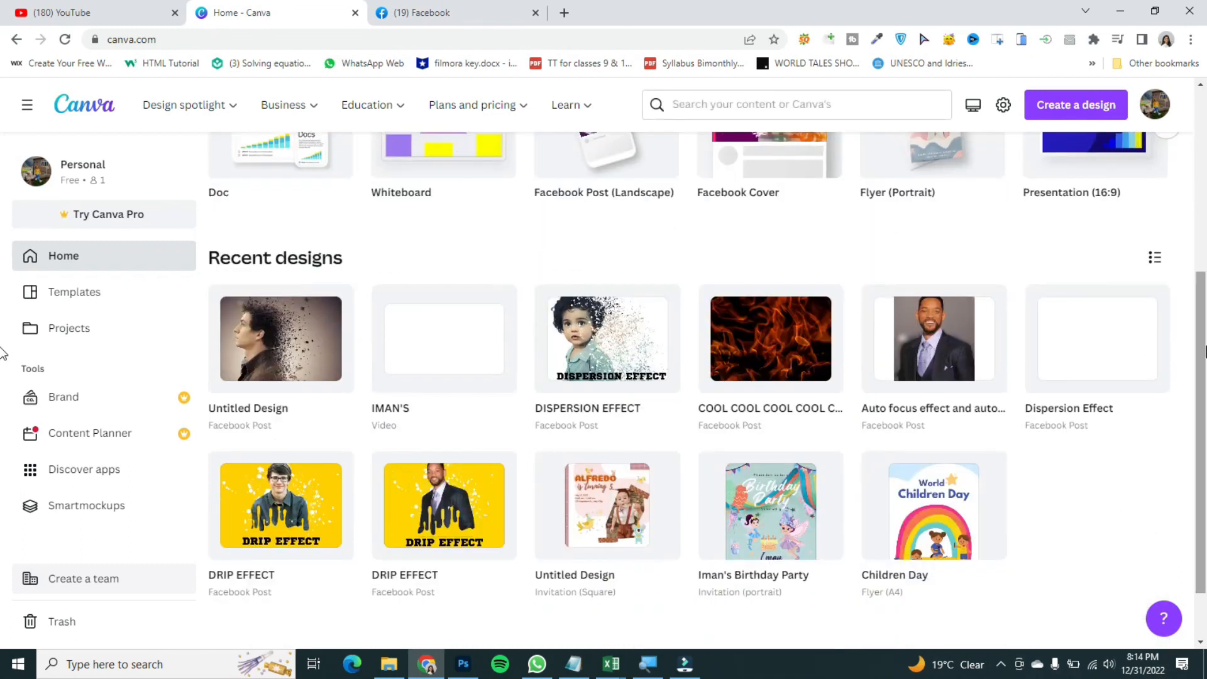
click(59, 259)
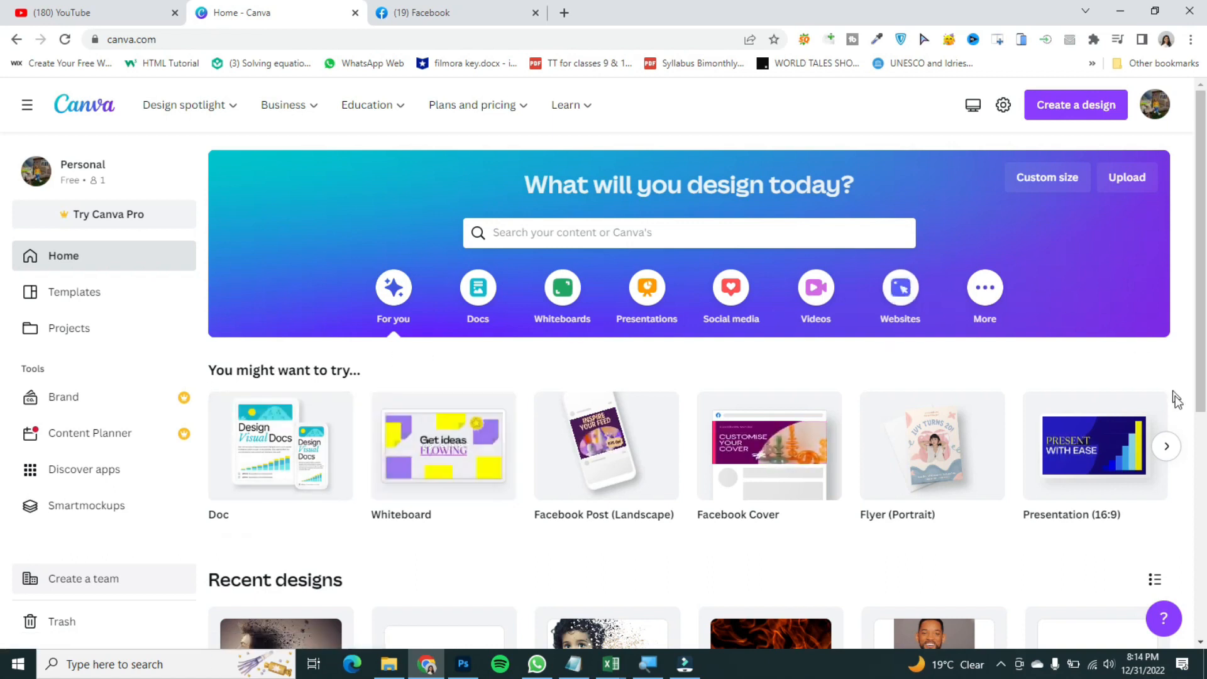
click(1167, 446)
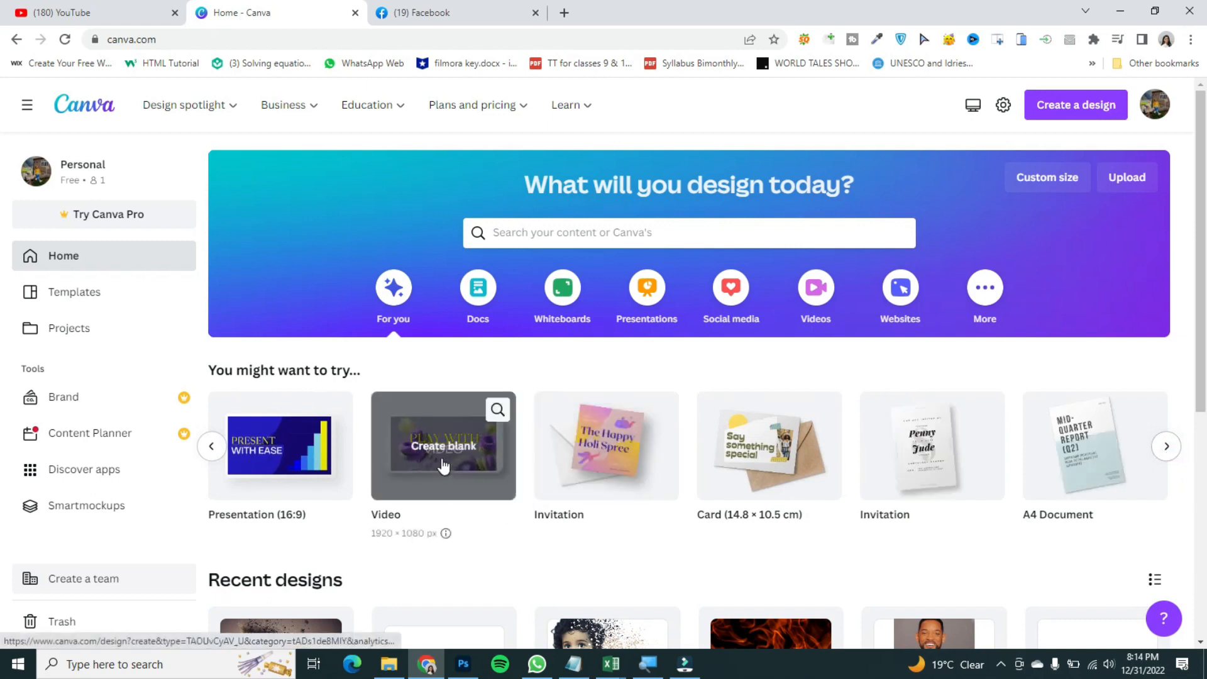
click(584, 242)
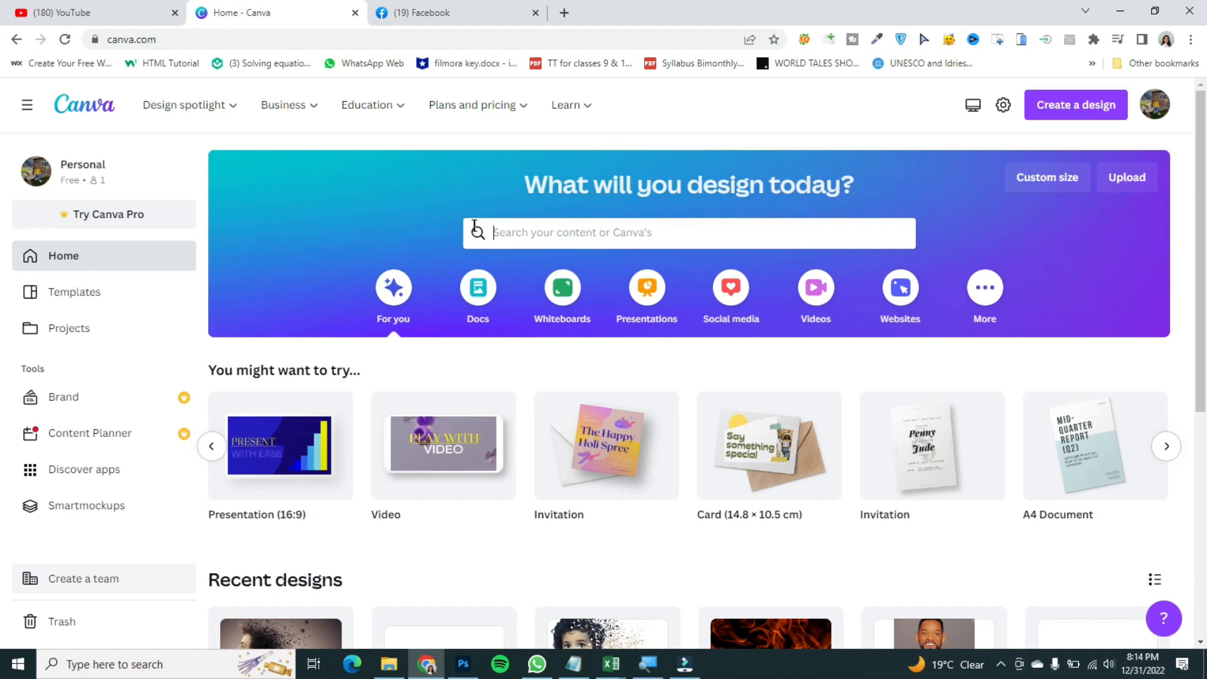
text(video)
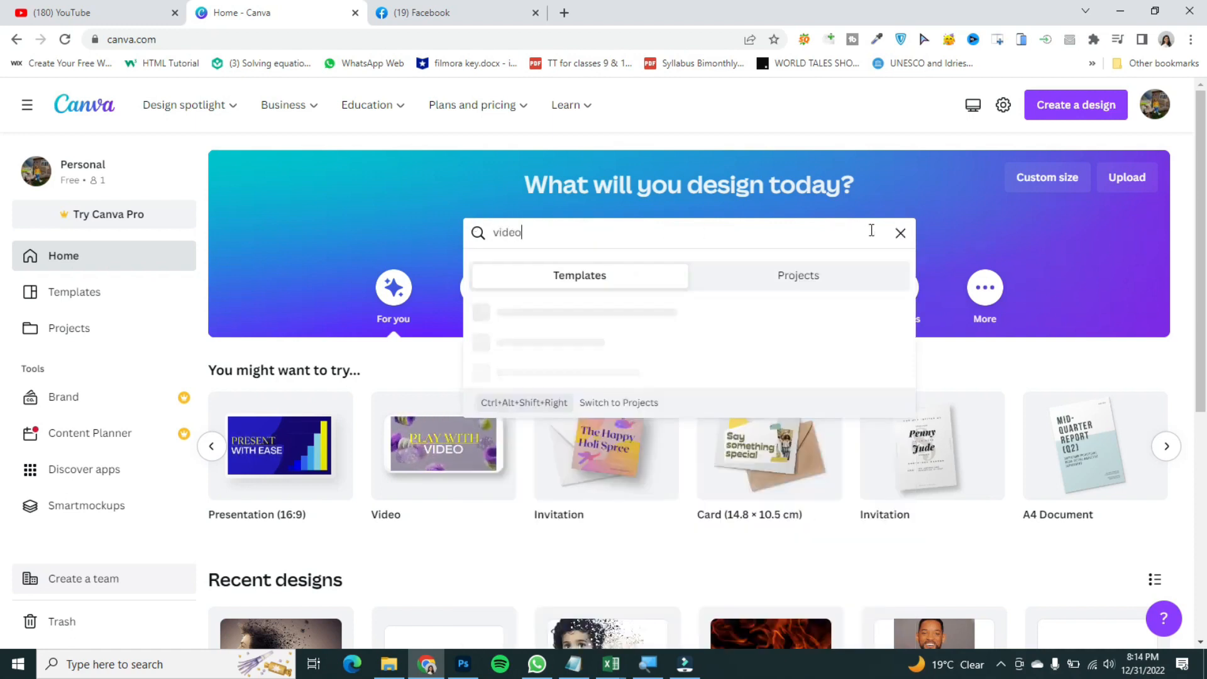
key(Return)
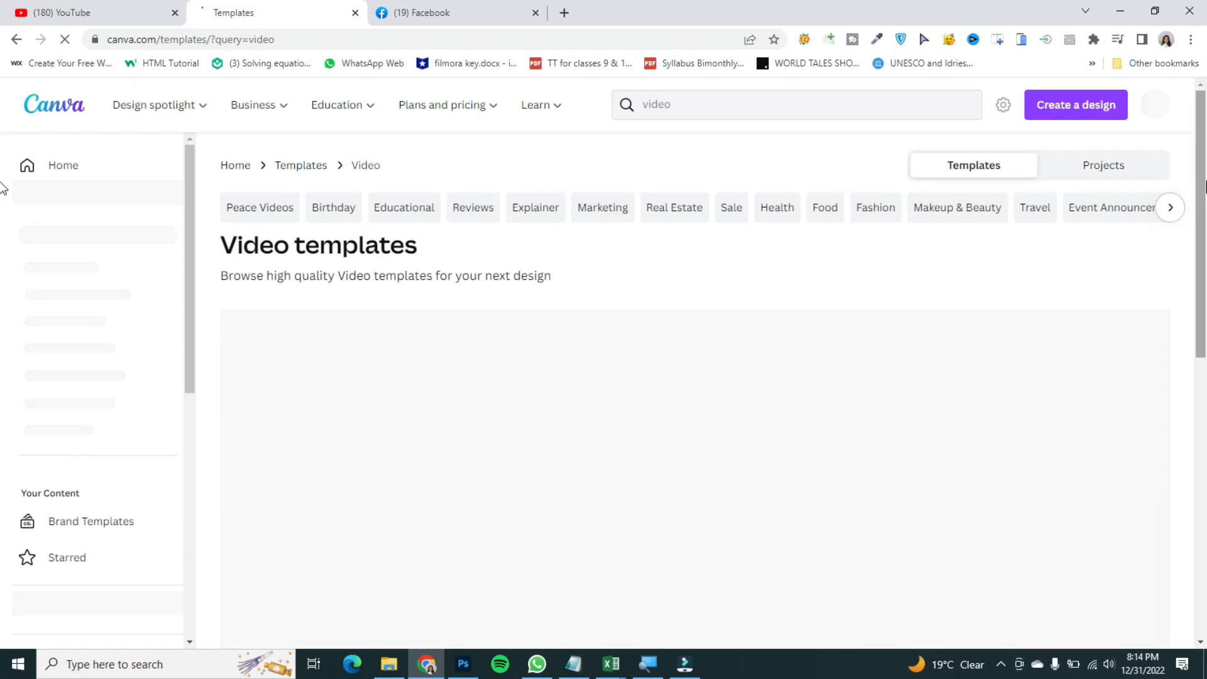
Step: Open the Pink & Blue Futuristic Gaming Channel Youtube Intro template and customize it
drag(1205, 182, 1205, 215)
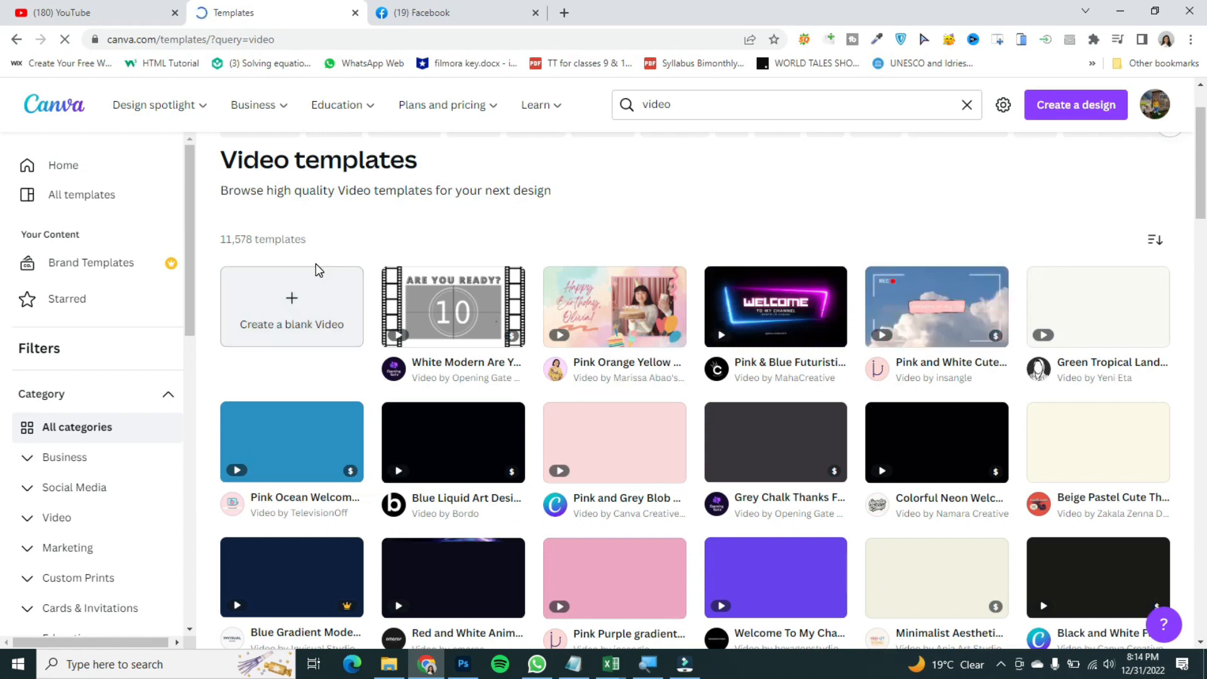
drag(1205, 171, 1205, 192)
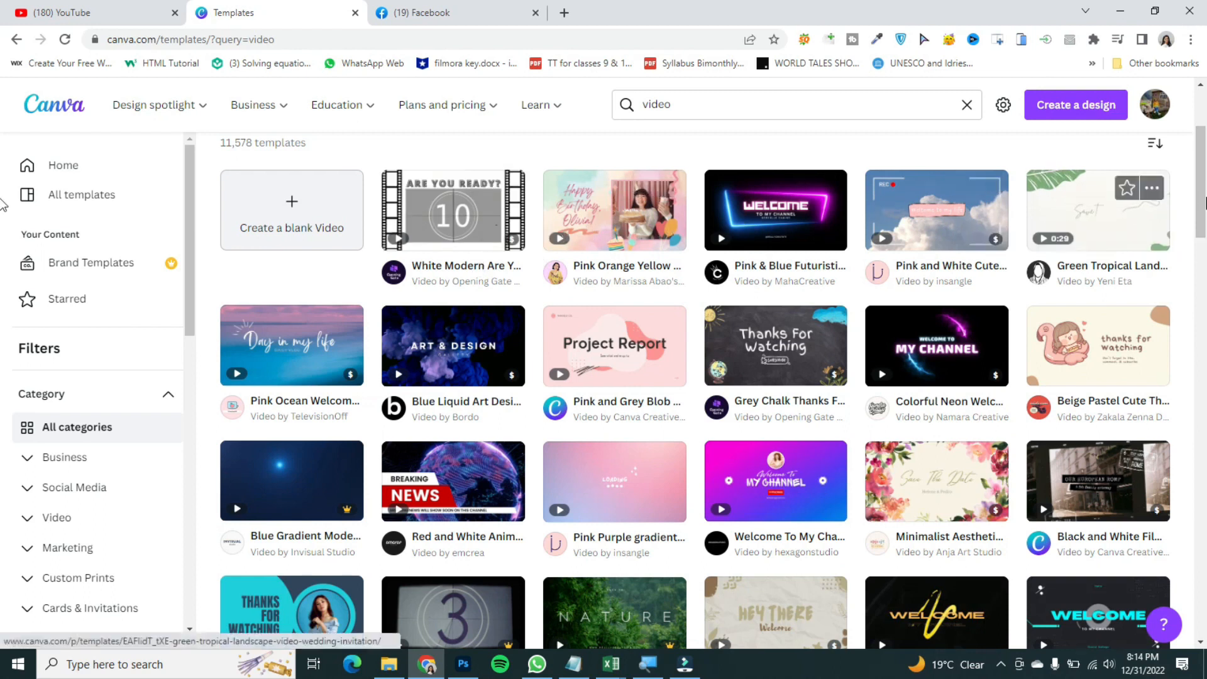
drag(1205, 201, 1205, 176)
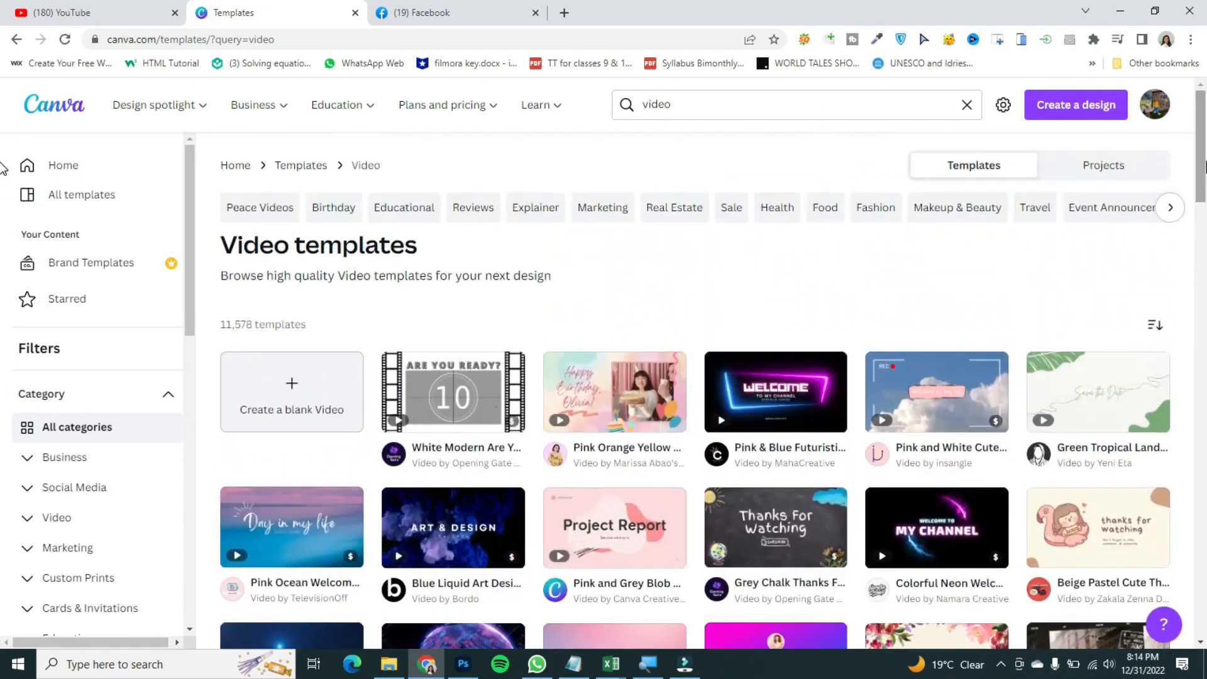
click(749, 408)
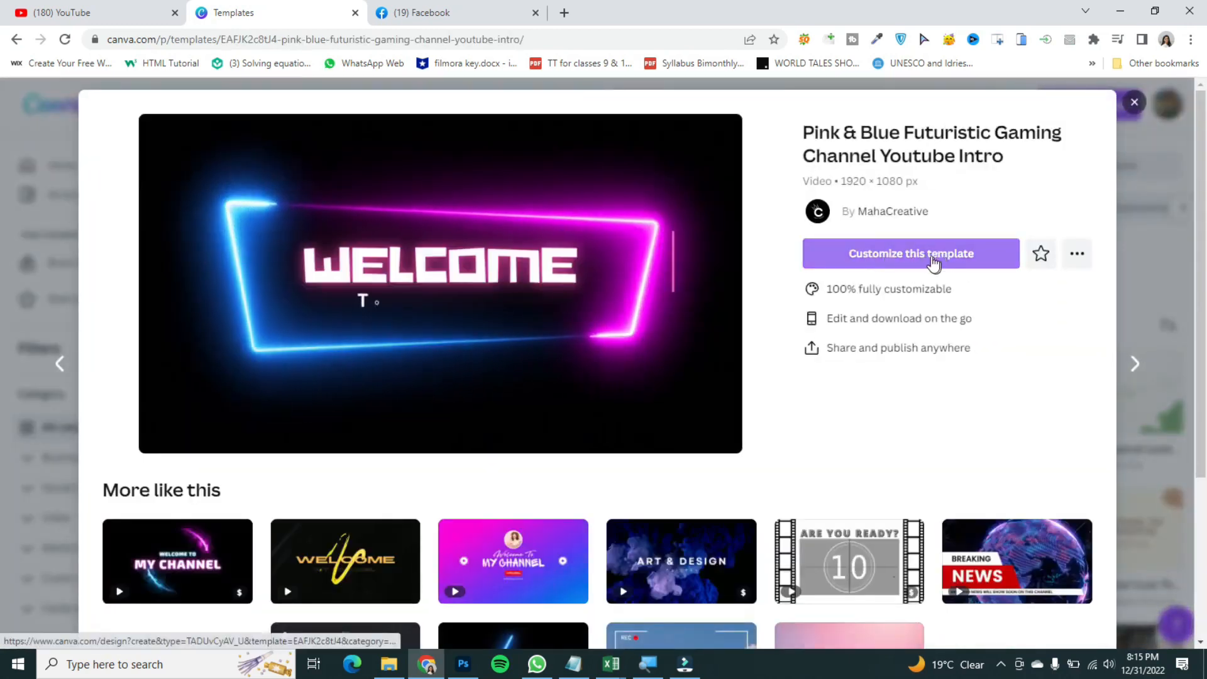
click(931, 259)
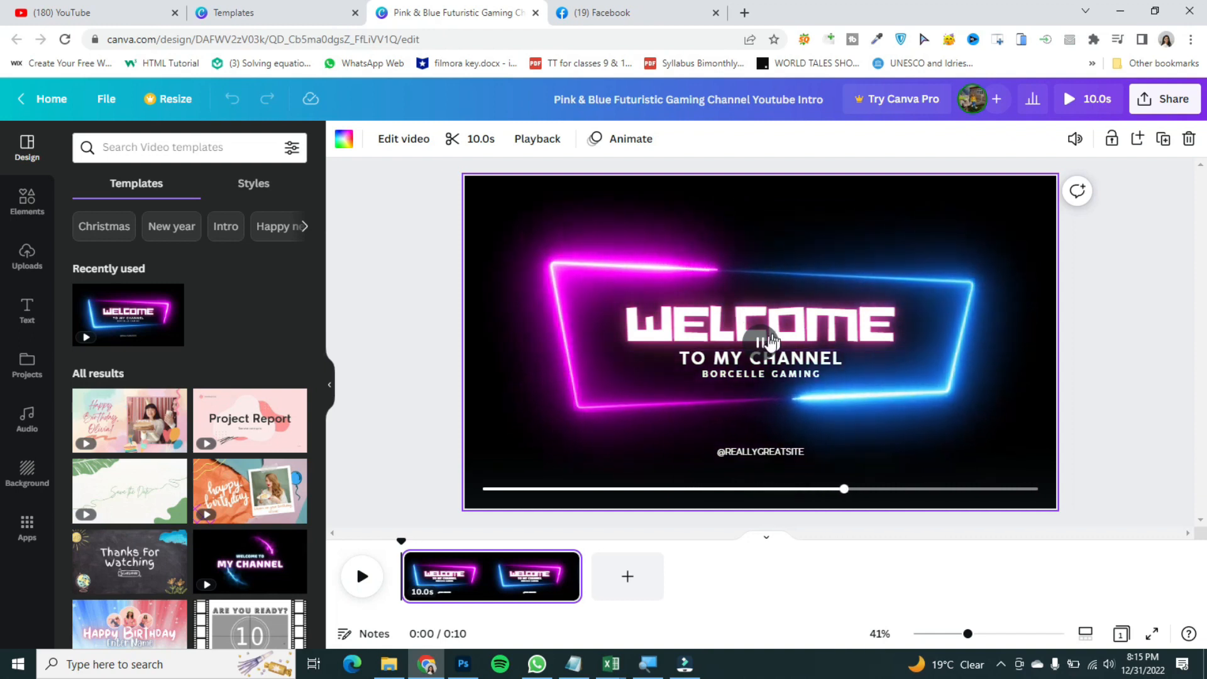
Step: Replace the BORCELLE GAMING subtitle text with the channel's name
click(728, 489)
drag(642, 454, 381, 434)
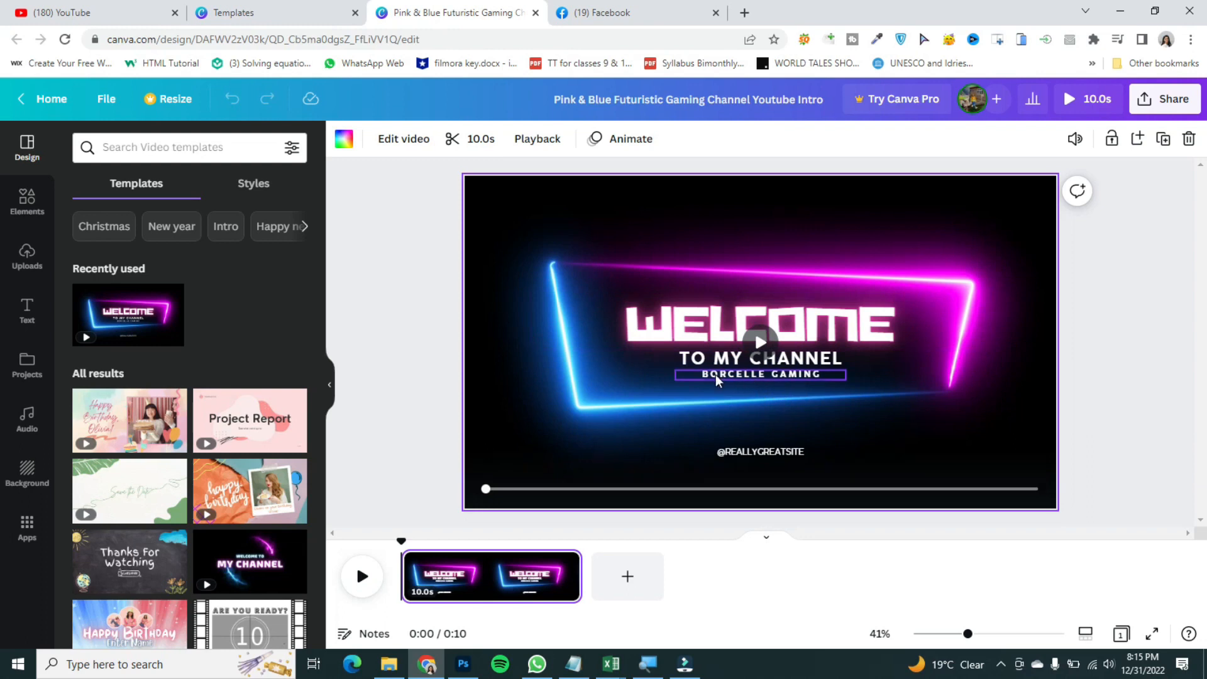
click(731, 377)
click(731, 375)
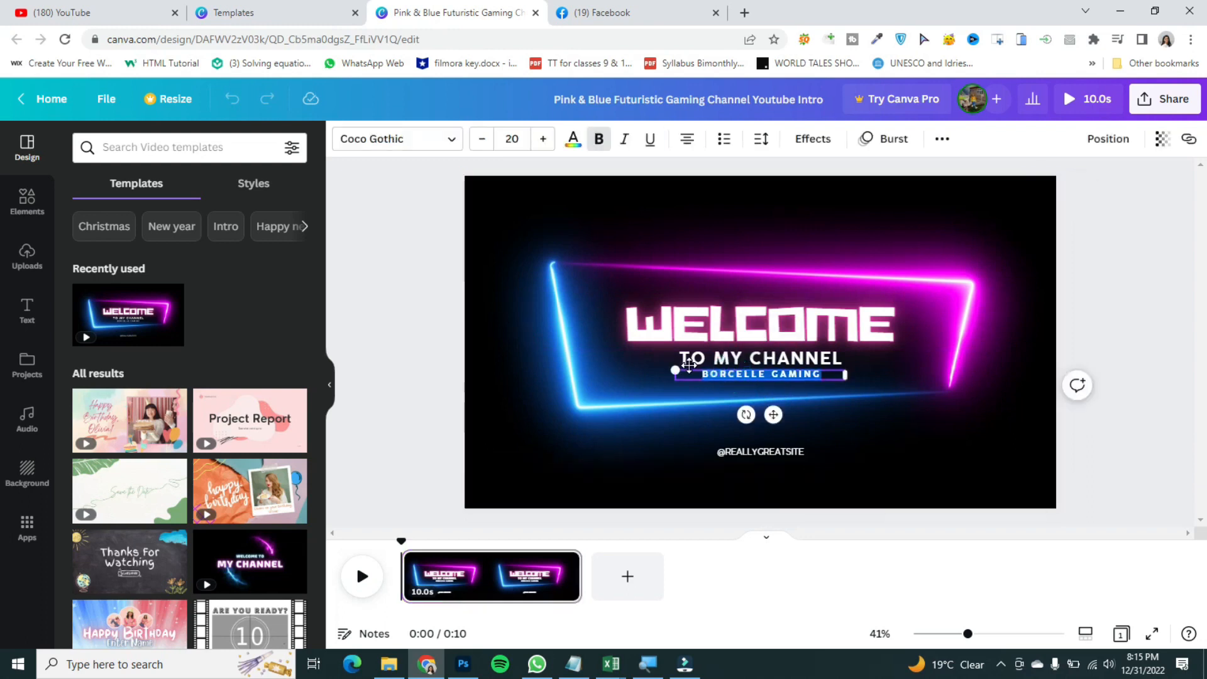
text(IMAN'S CREATION)
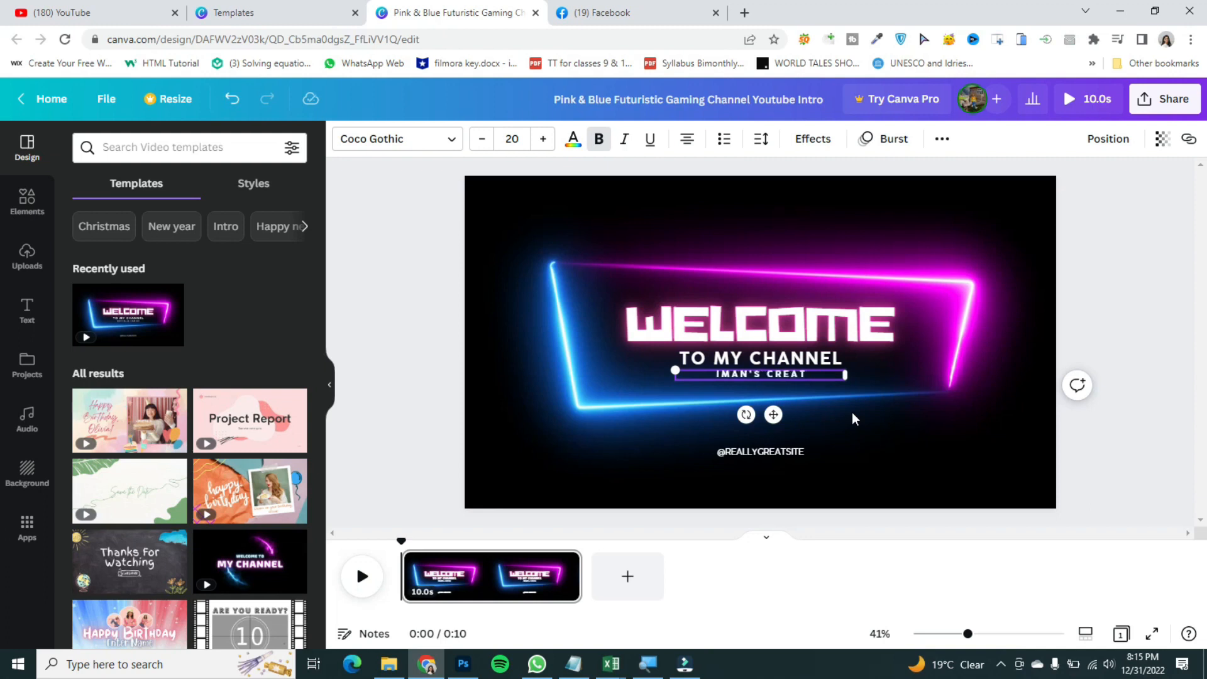
double_click(729, 454)
text(@IMANSCREATION)
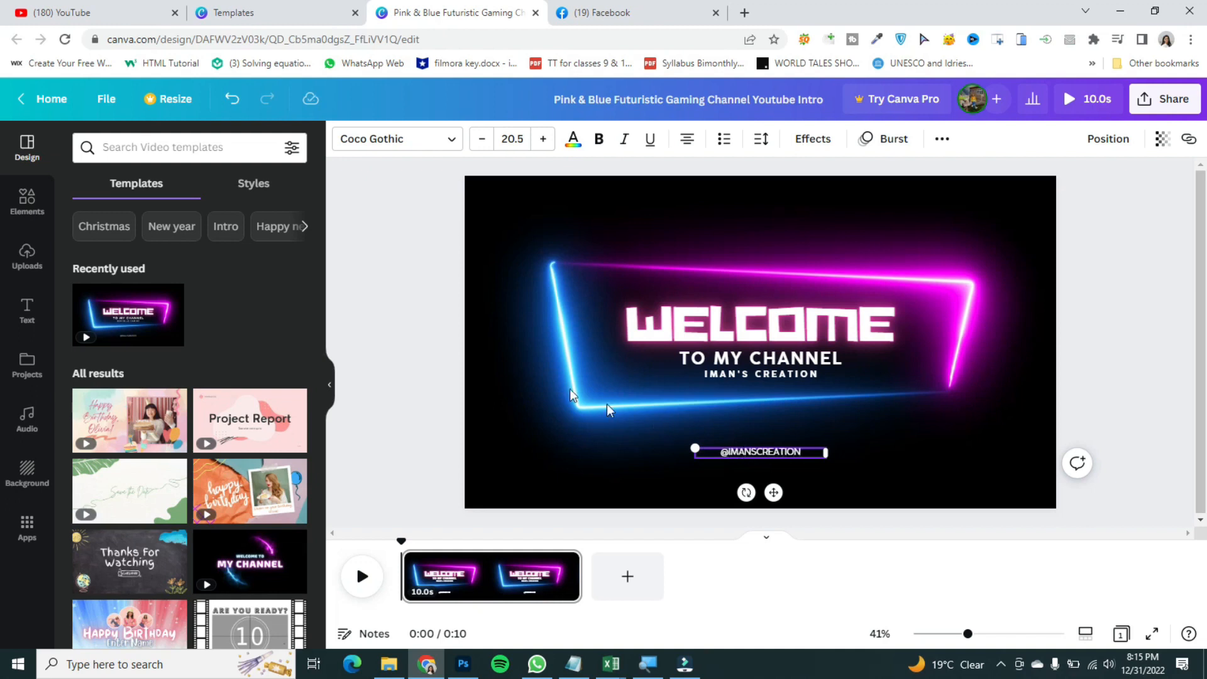
click(404, 353)
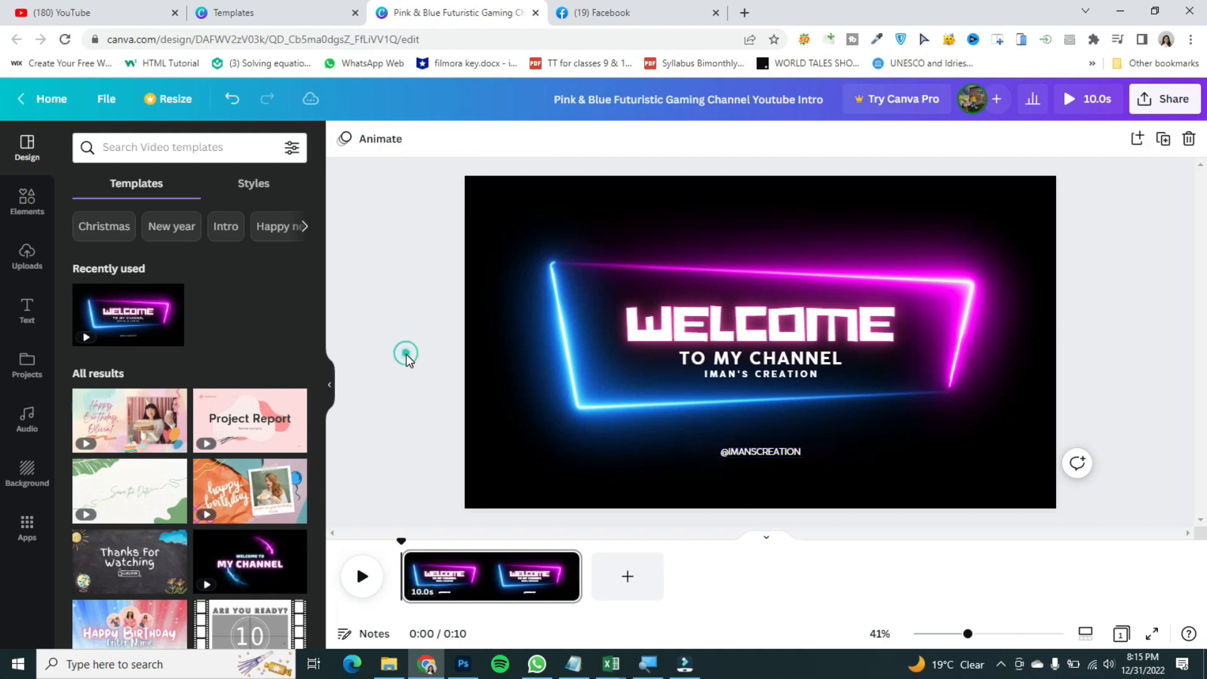
Step: Select the background video and play the intro to preview the edits
click(715, 221)
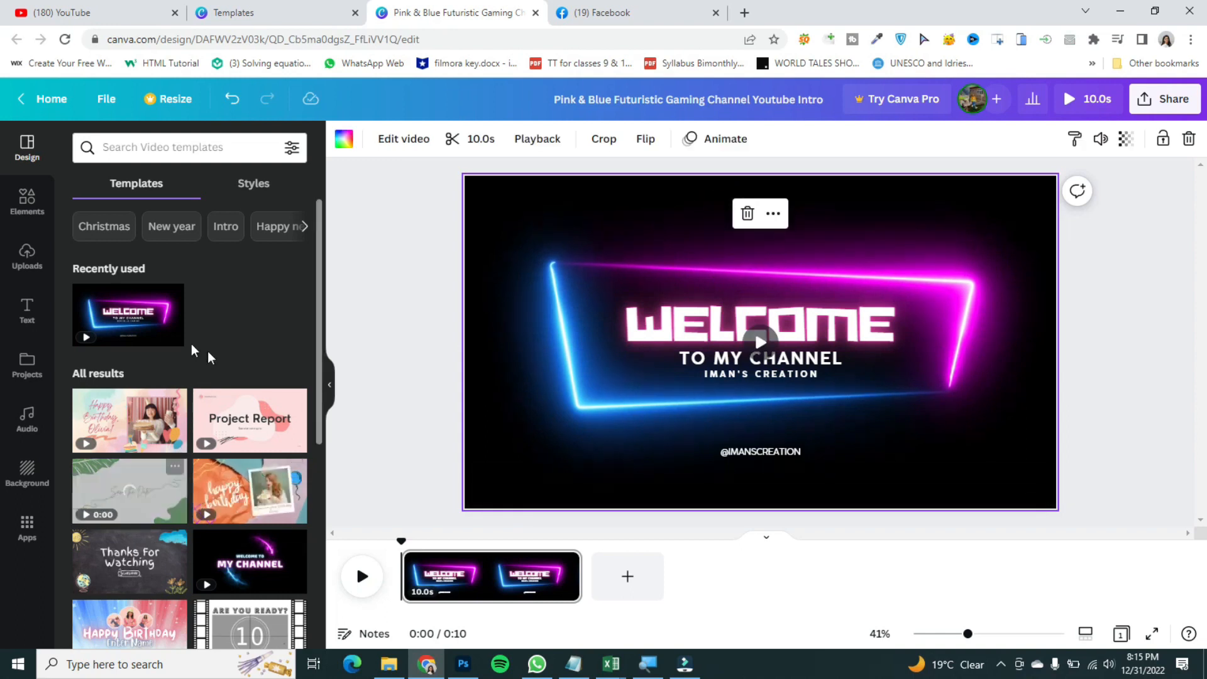
double_click(501, 210)
click(1081, 345)
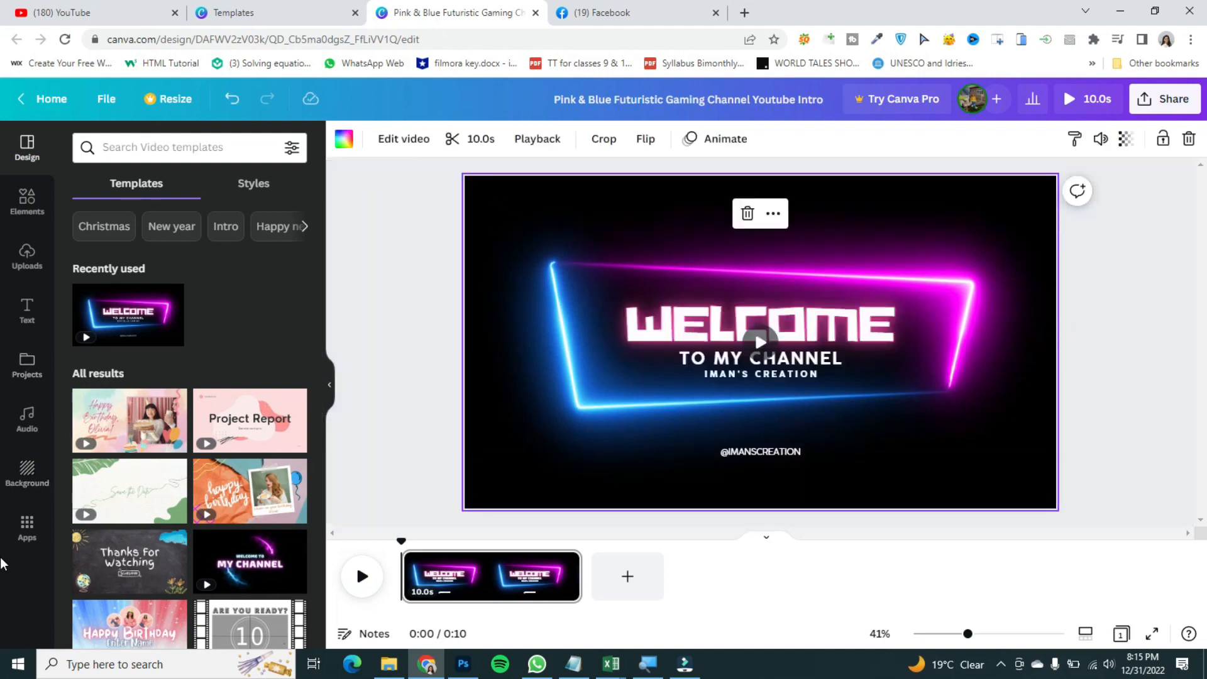
click(28, 466)
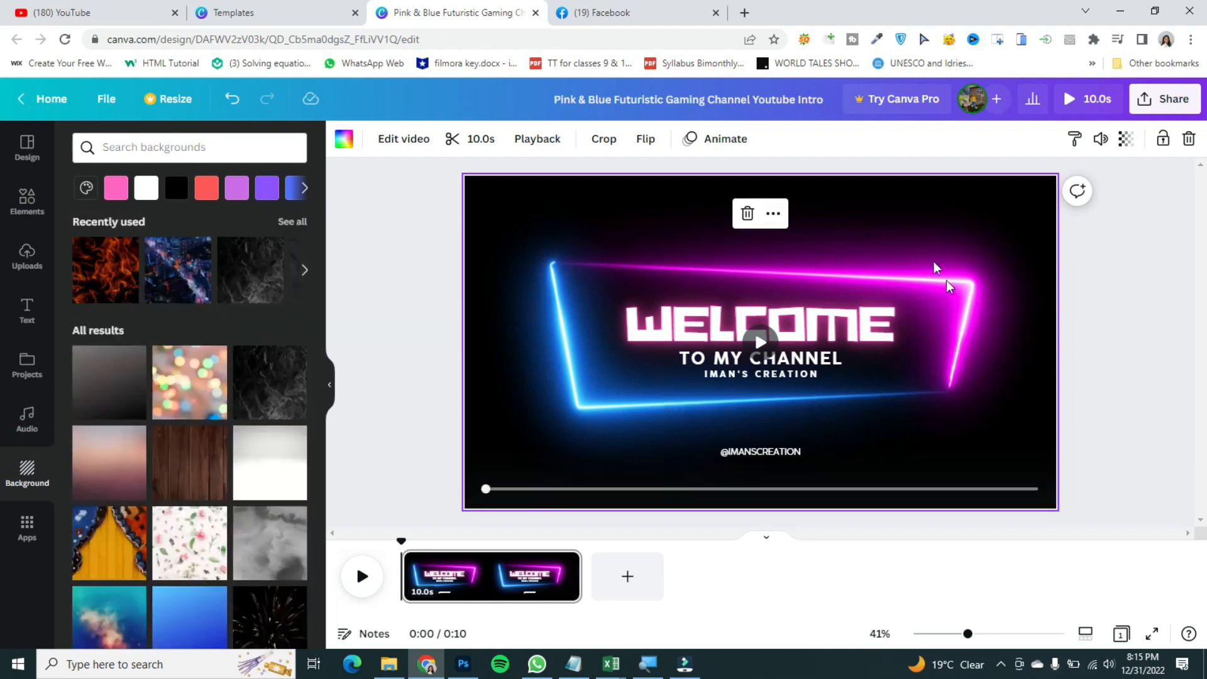
click(759, 342)
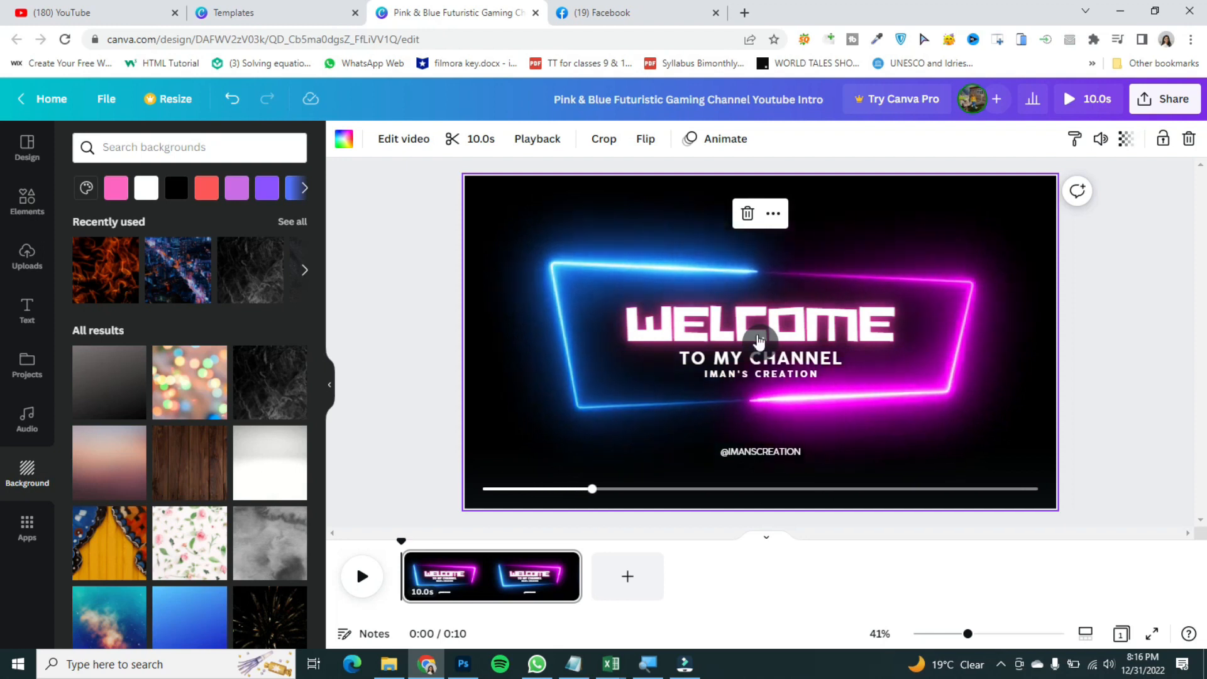
click(760, 342)
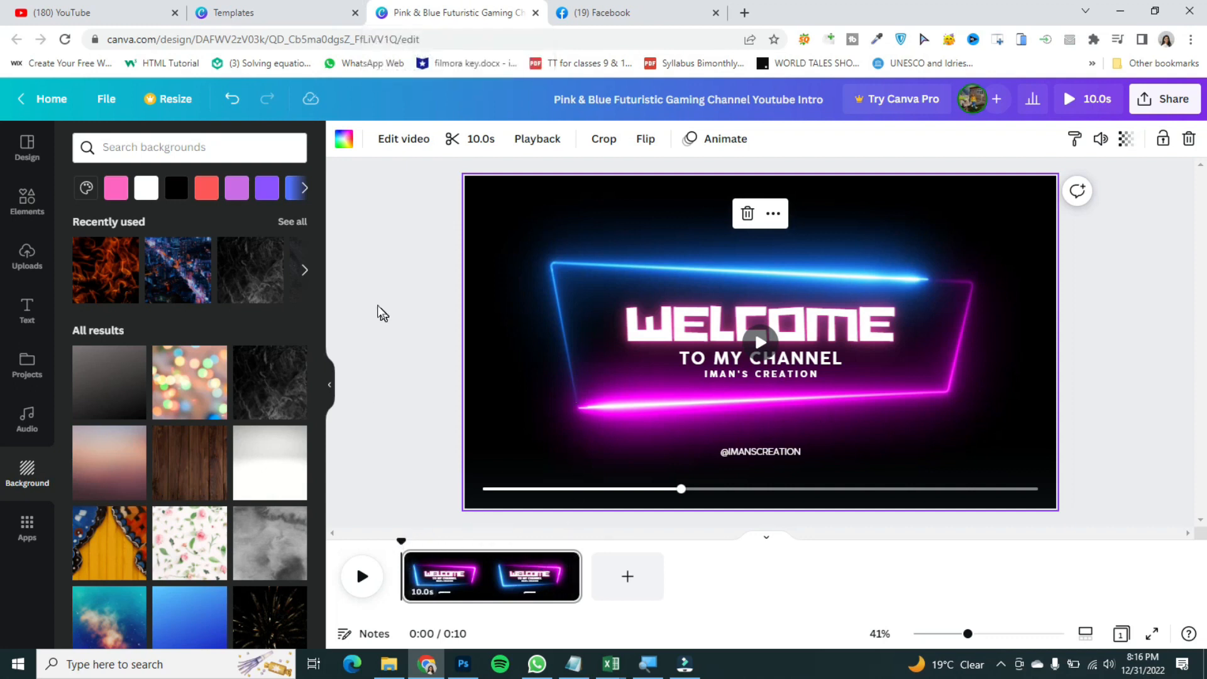
Step: Return to the video templates and create a blank video design
click(220, 7)
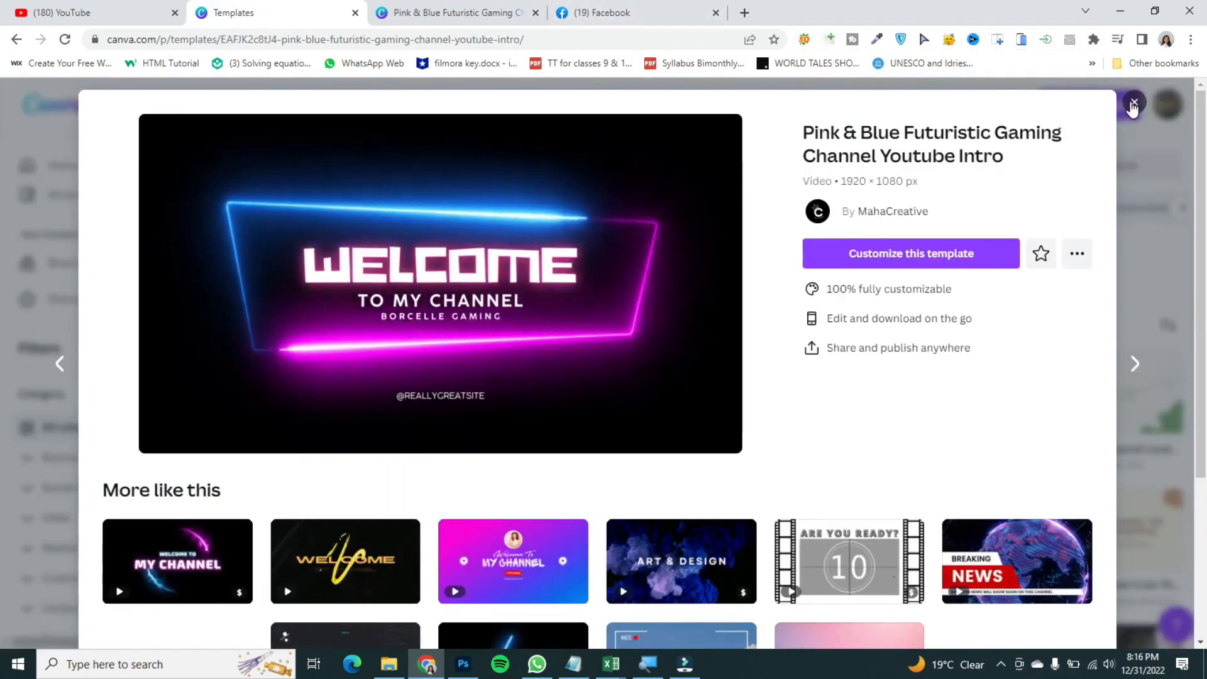
click(1133, 103)
drag(1205, 163, 1205, 168)
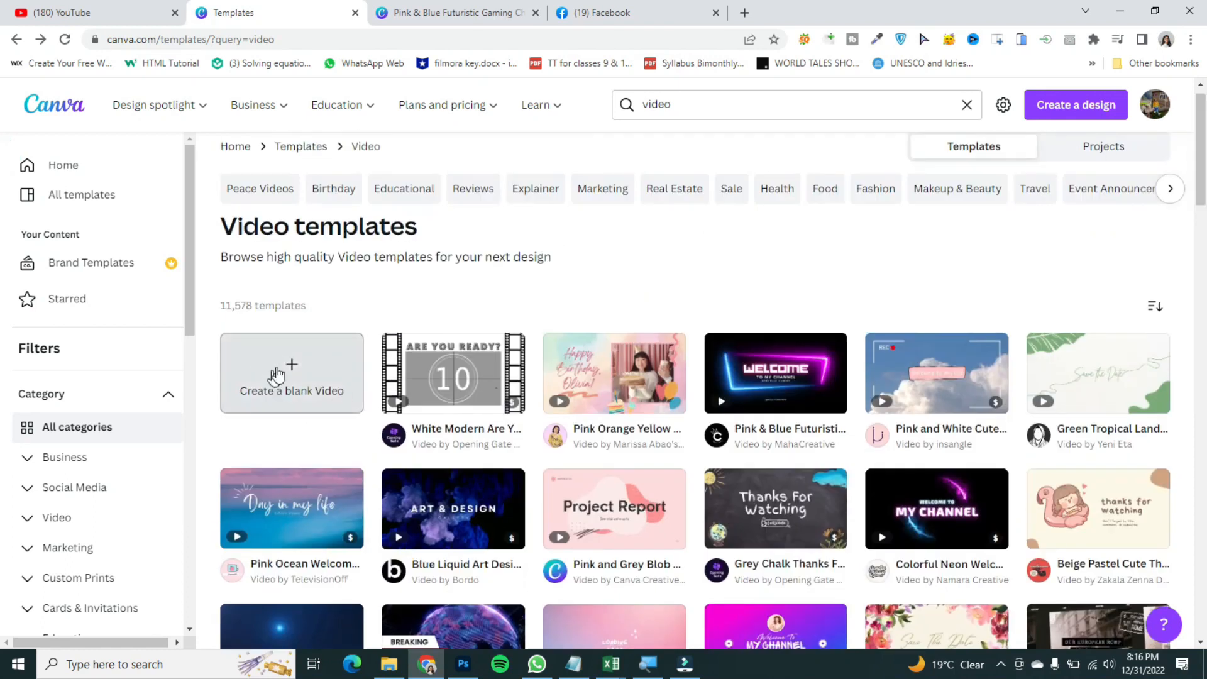
click(291, 381)
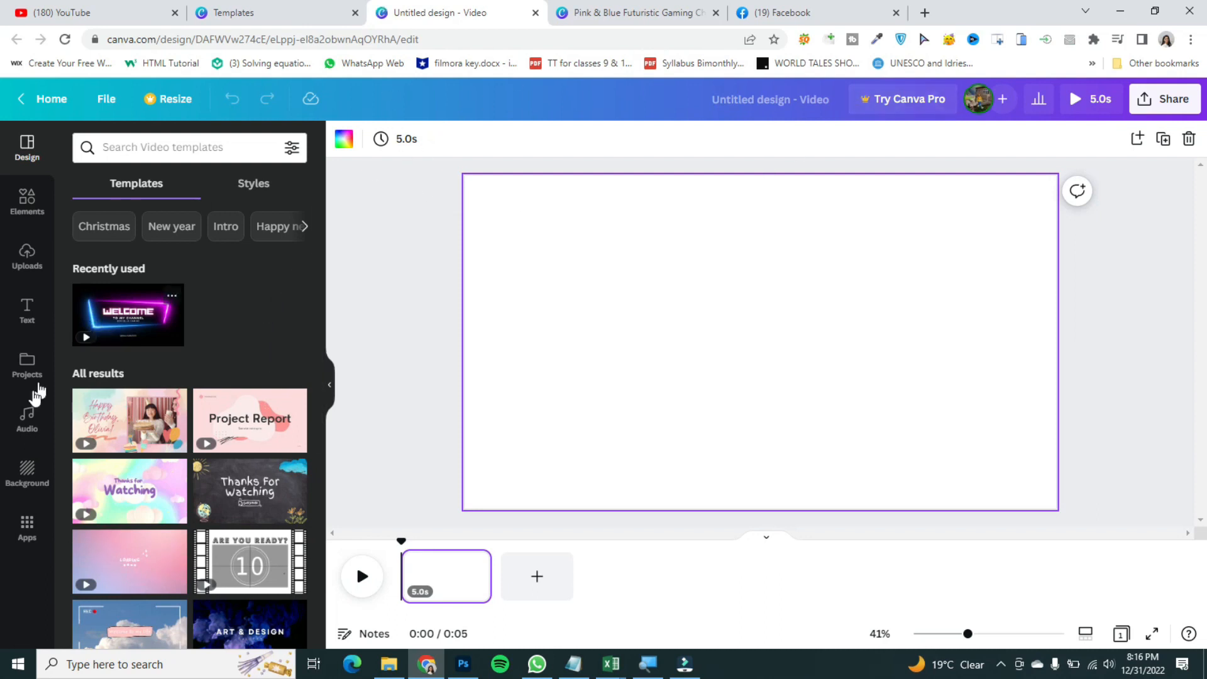
click(20, 412)
click(9, 401)
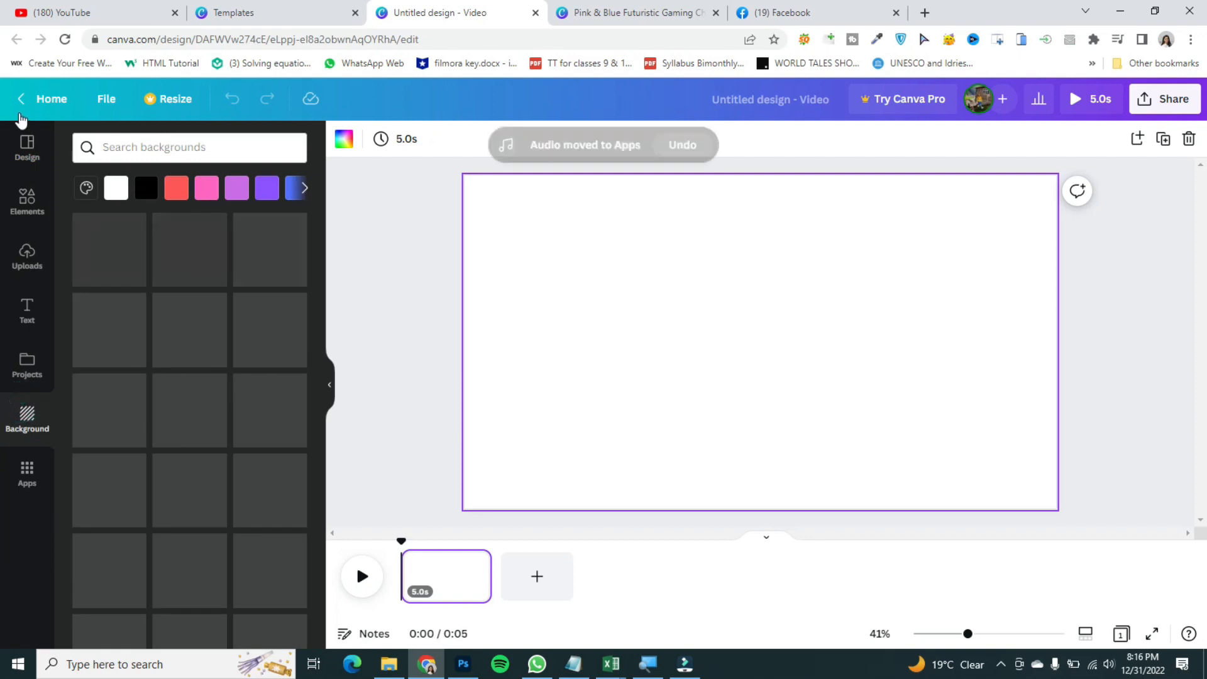
click(27, 193)
click(26, 165)
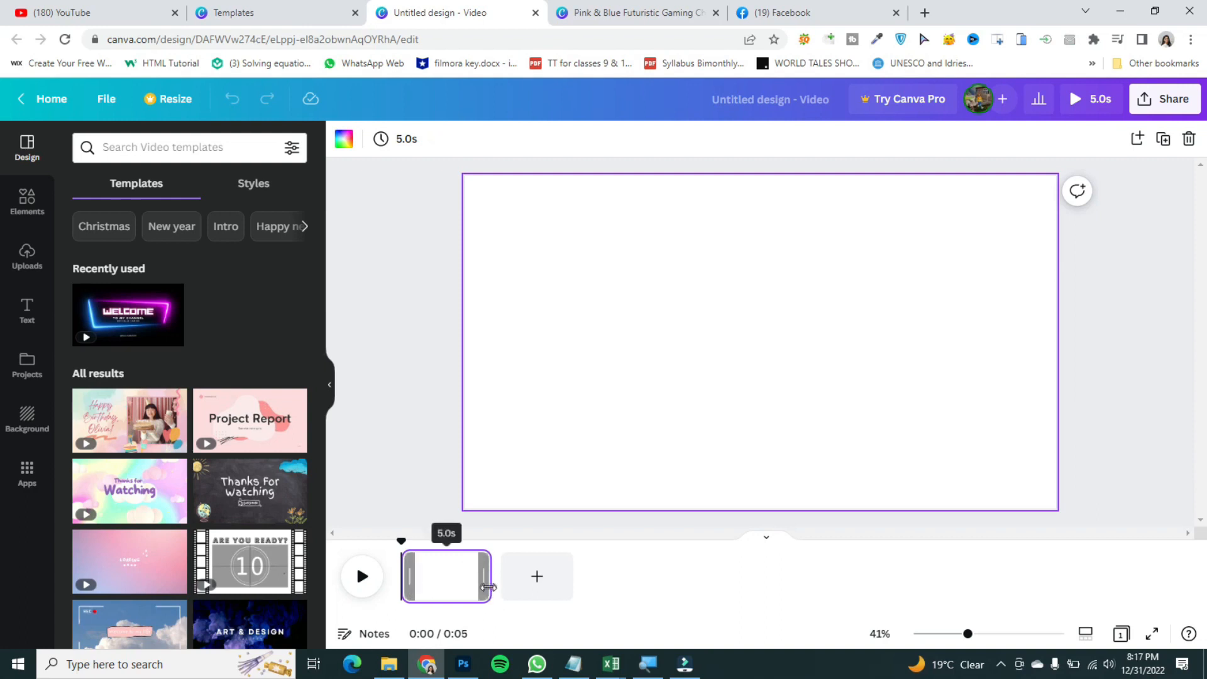
Step: Set the first page's duration to about 5.9 seconds on the timeline
drag(486, 578, 688, 583)
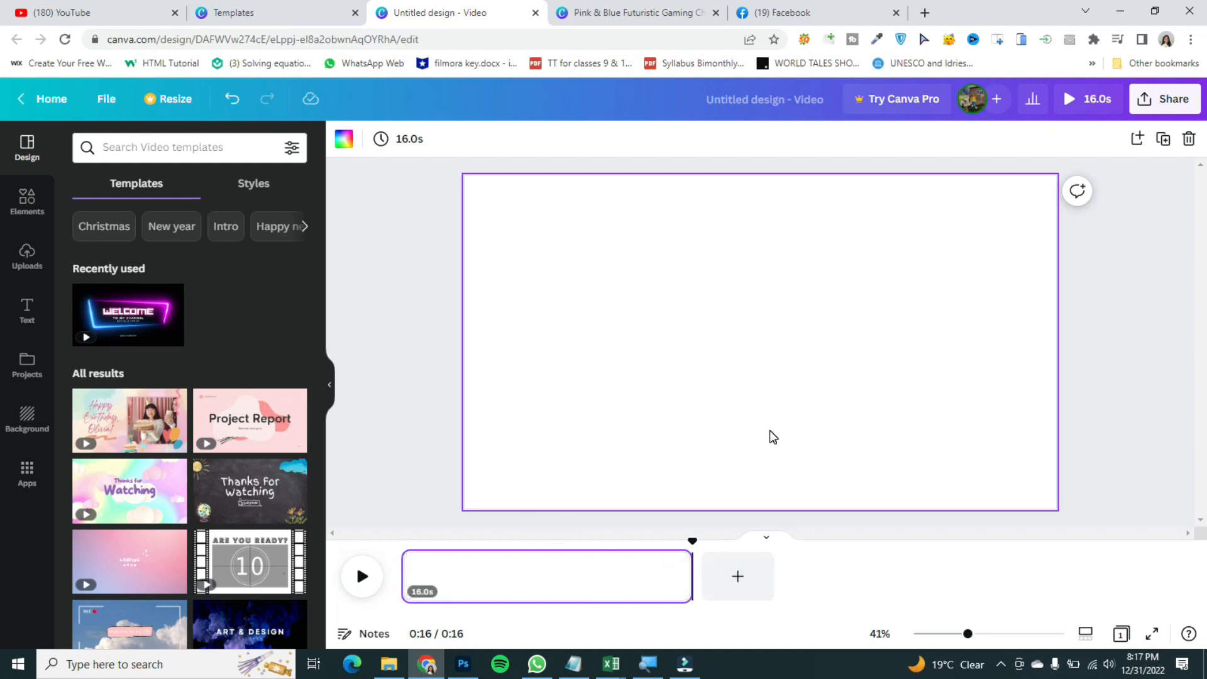
drag(689, 575, 508, 585)
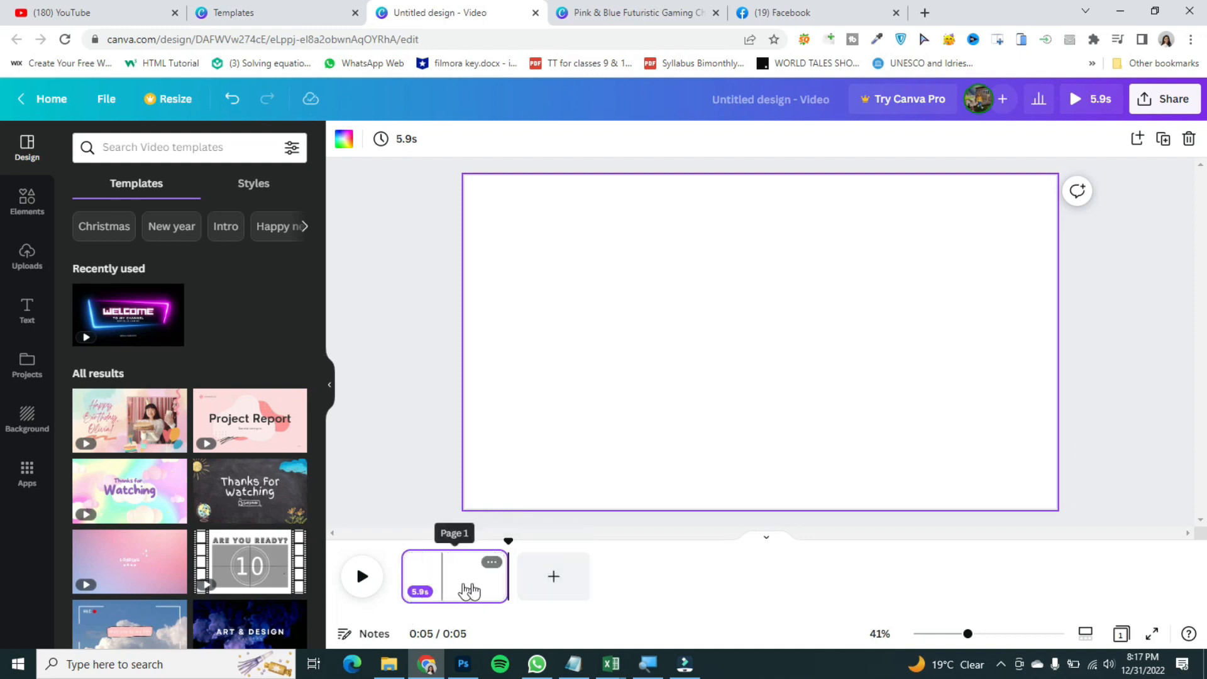
Step: Add three more 5-second pages after the first page in the timeline
click(545, 586)
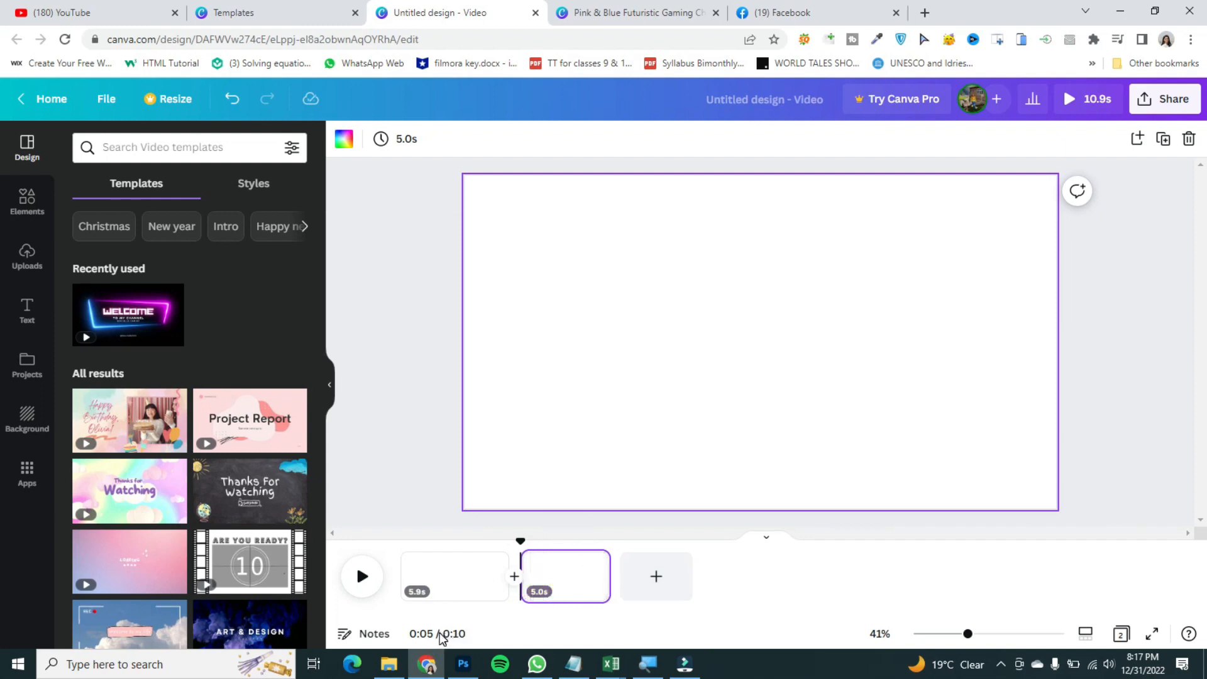
drag(520, 540, 578, 539)
click(655, 579)
click(763, 584)
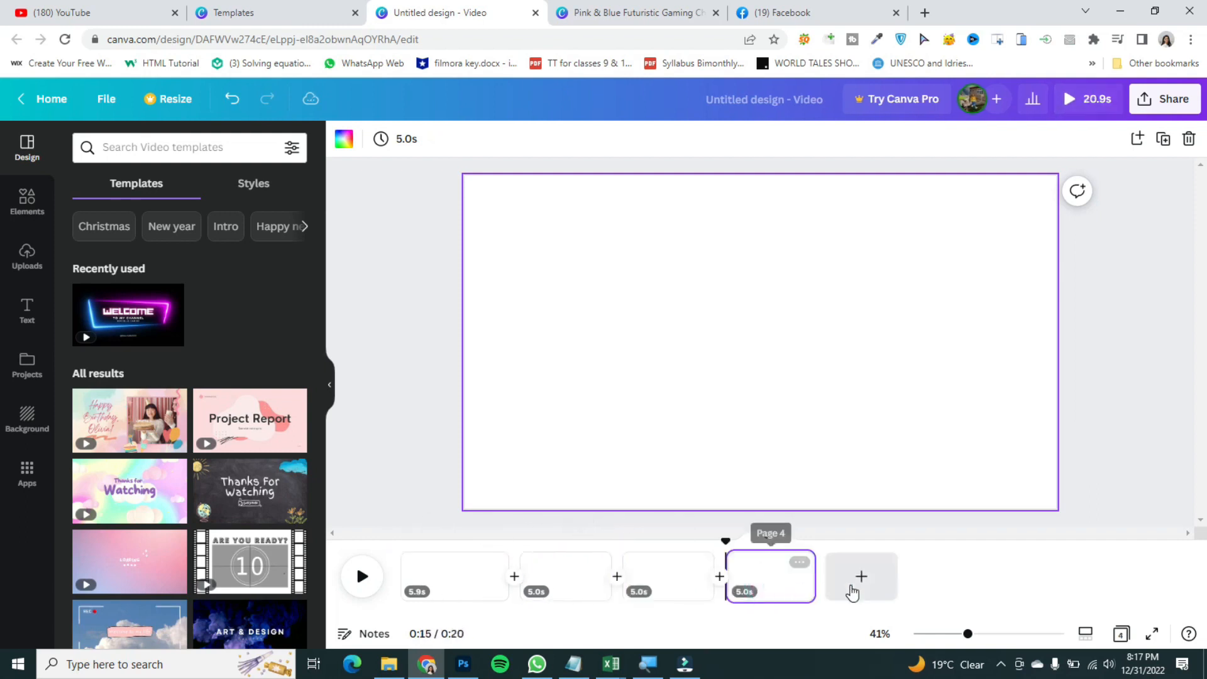
Step: Delete every page except the first, leaving a single 5.9-second page
click(854, 588)
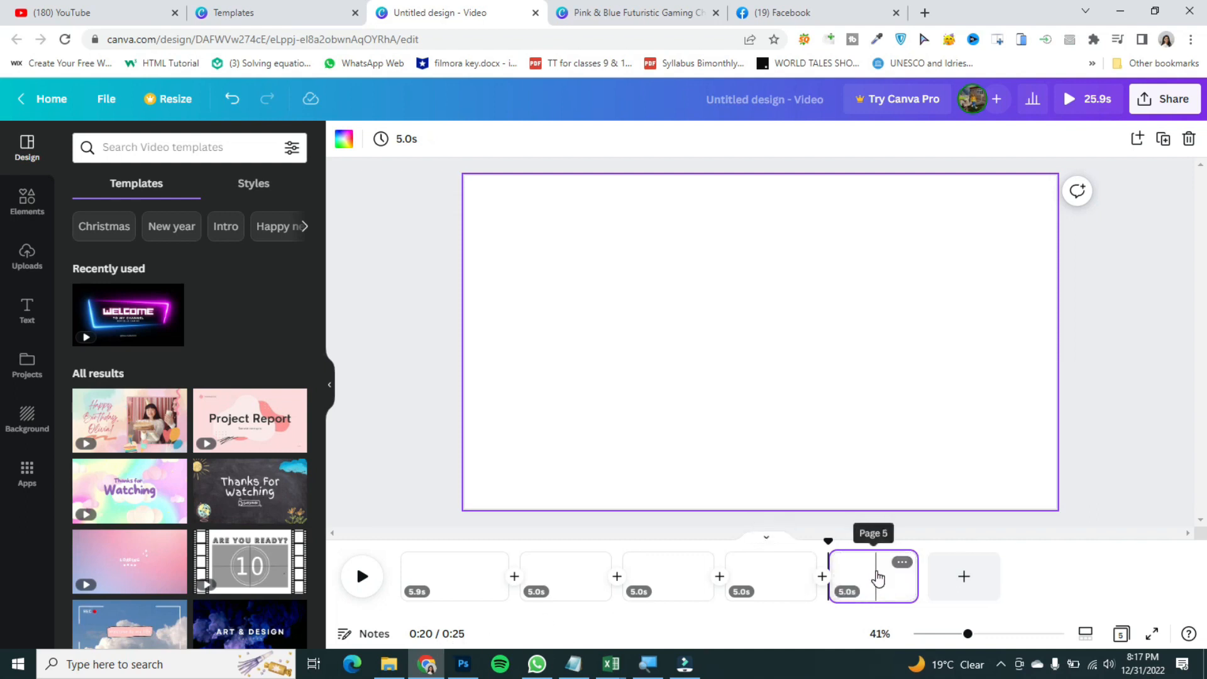
key(Delete)
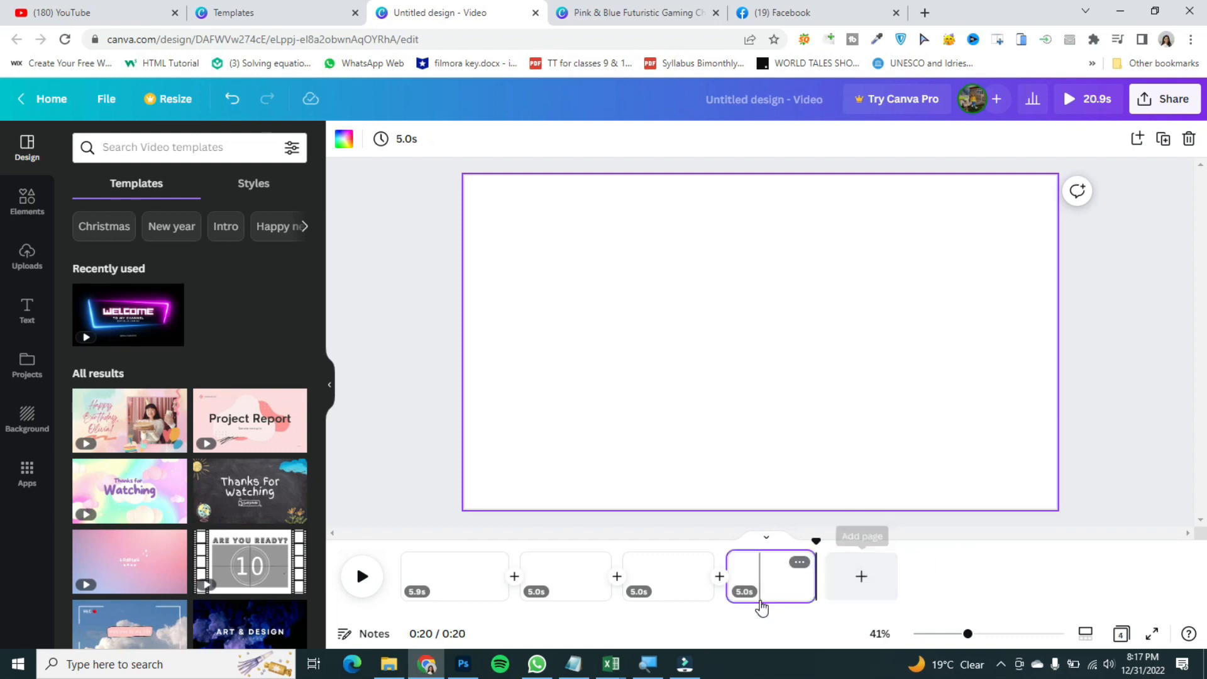
click(797, 561)
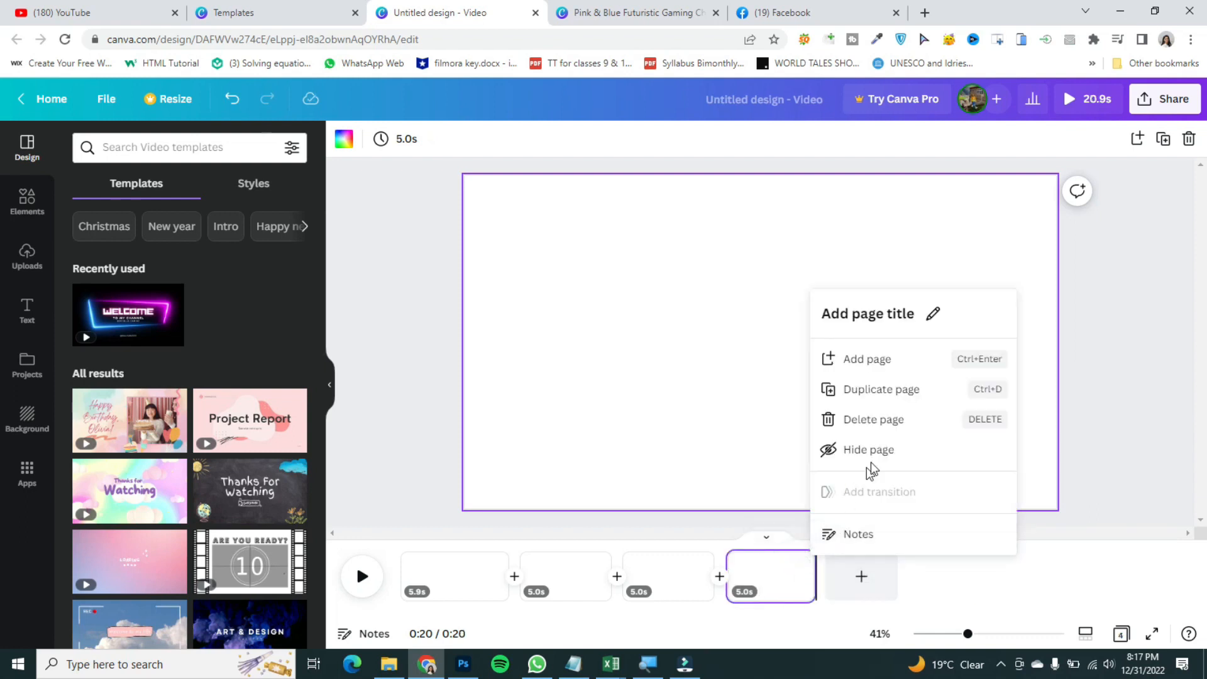
click(856, 419)
key(Delete)
key(Delete)
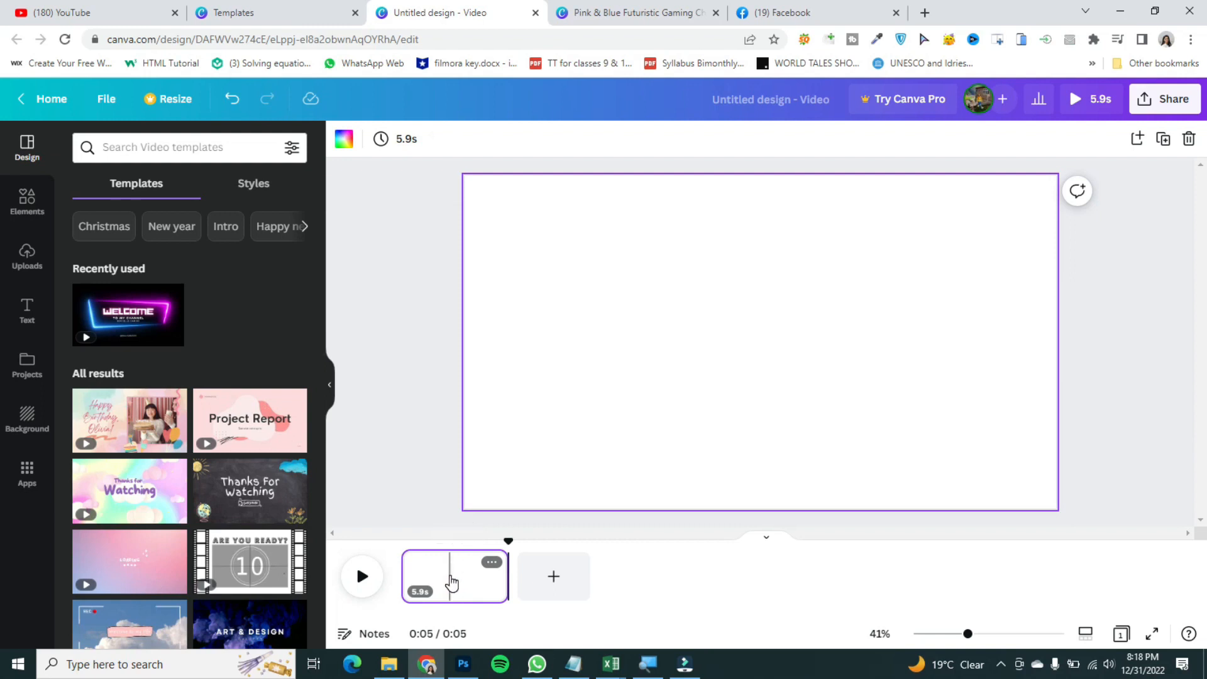
Step: Split the first page at about 3 seconds into two pages
drag(509, 540, 463, 542)
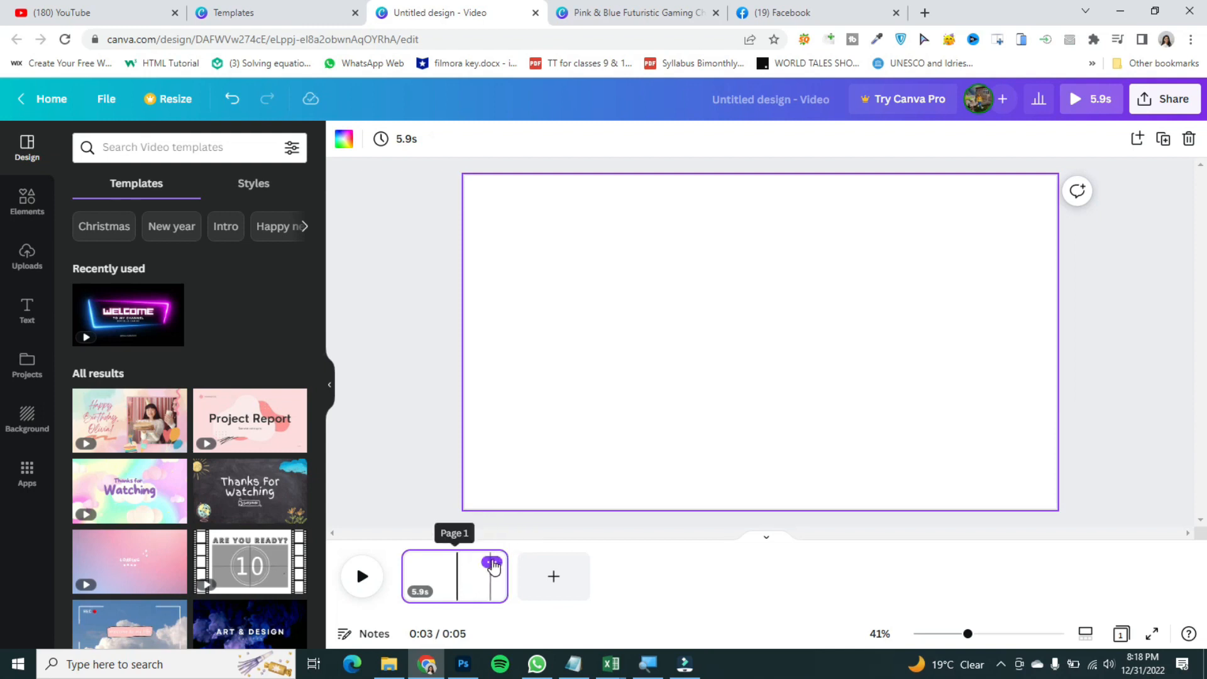
click(492, 562)
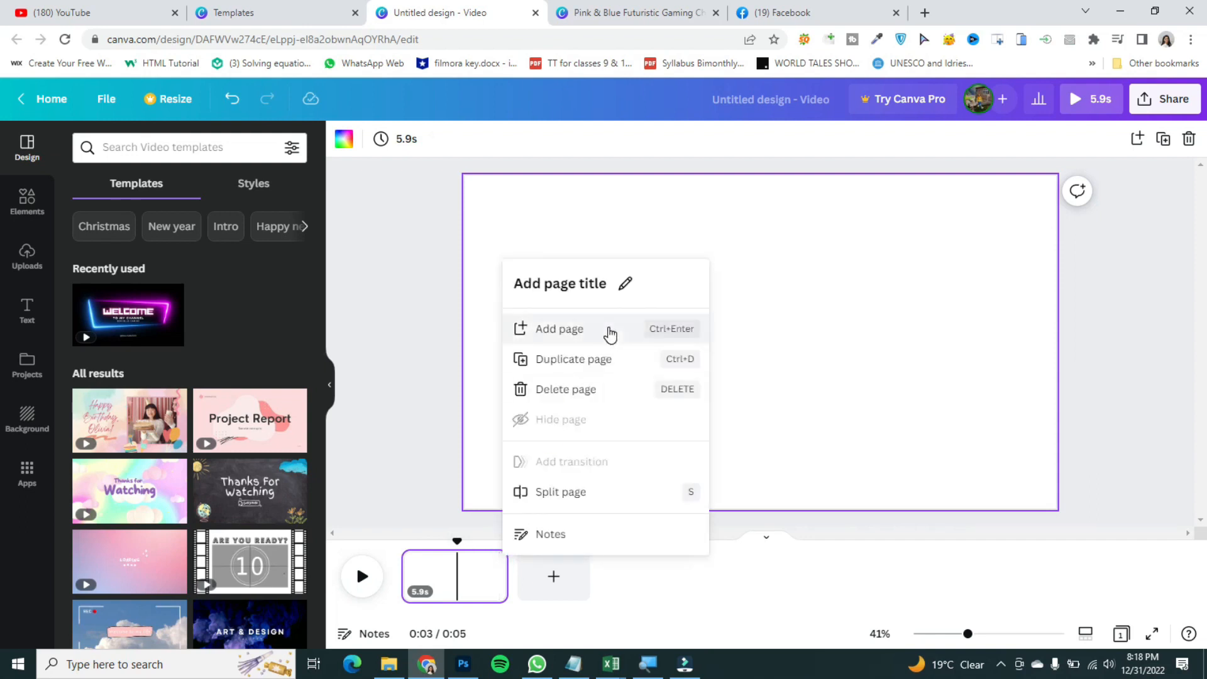
click(554, 493)
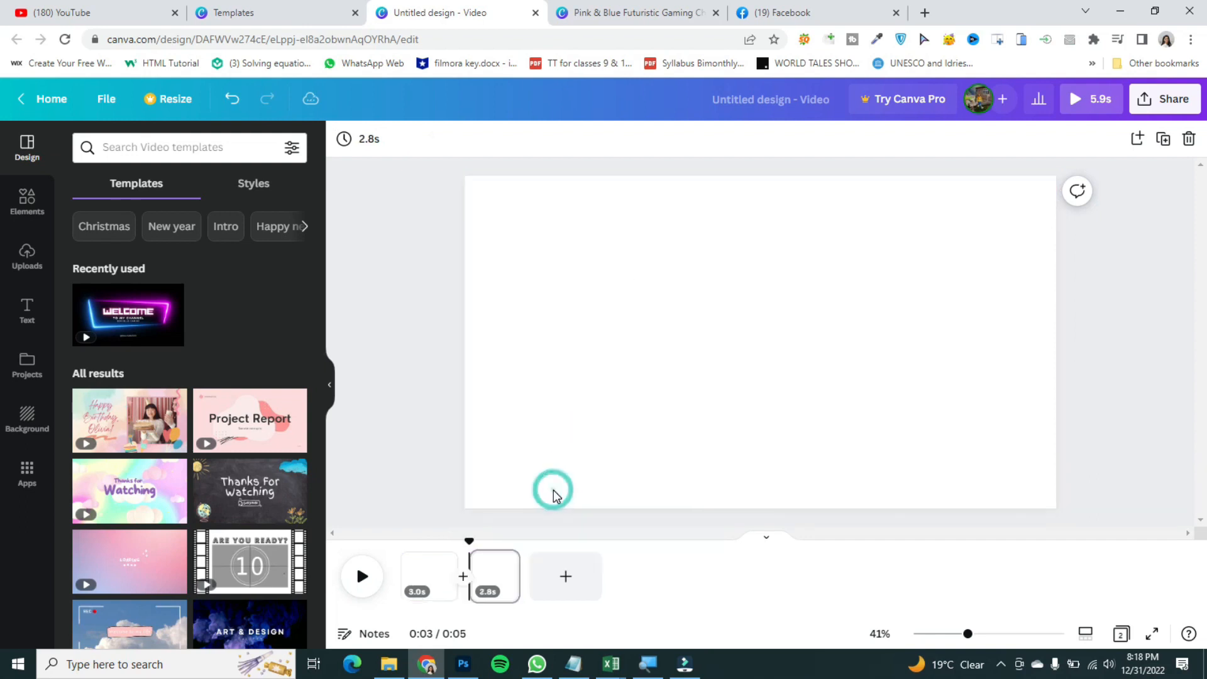
Step: Add a soccer ball sticker from Elements to the first page
click(480, 573)
click(423, 584)
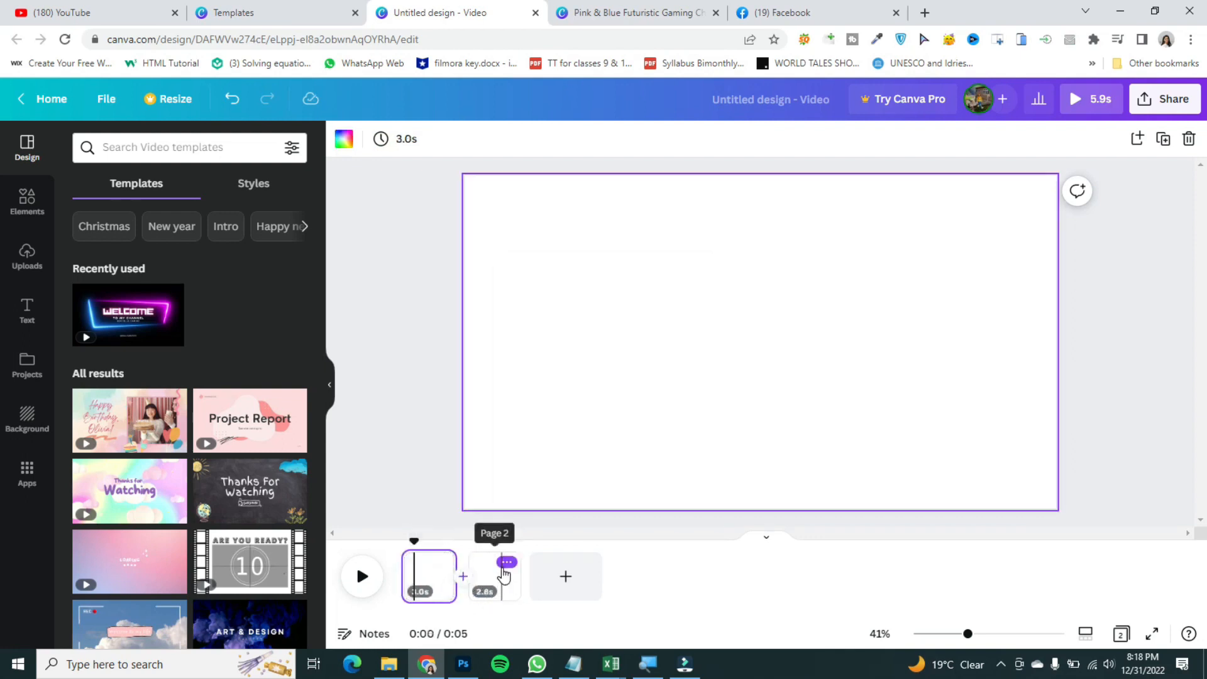
drag(397, 541, 399, 584)
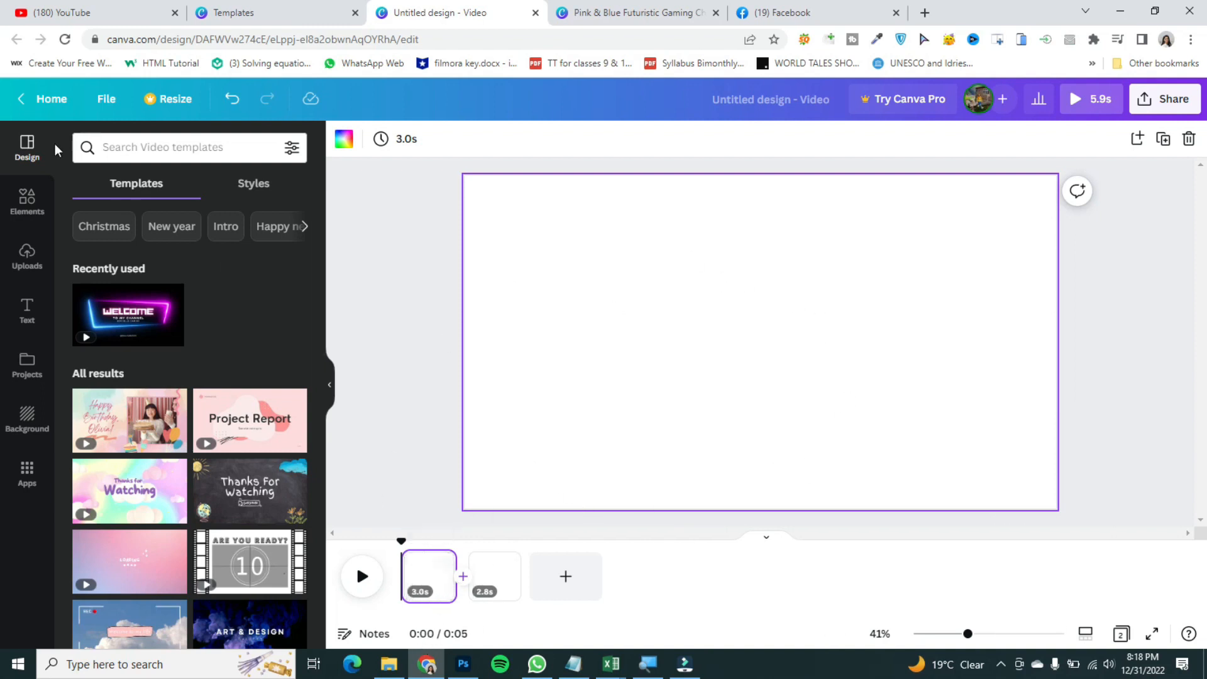
click(30, 209)
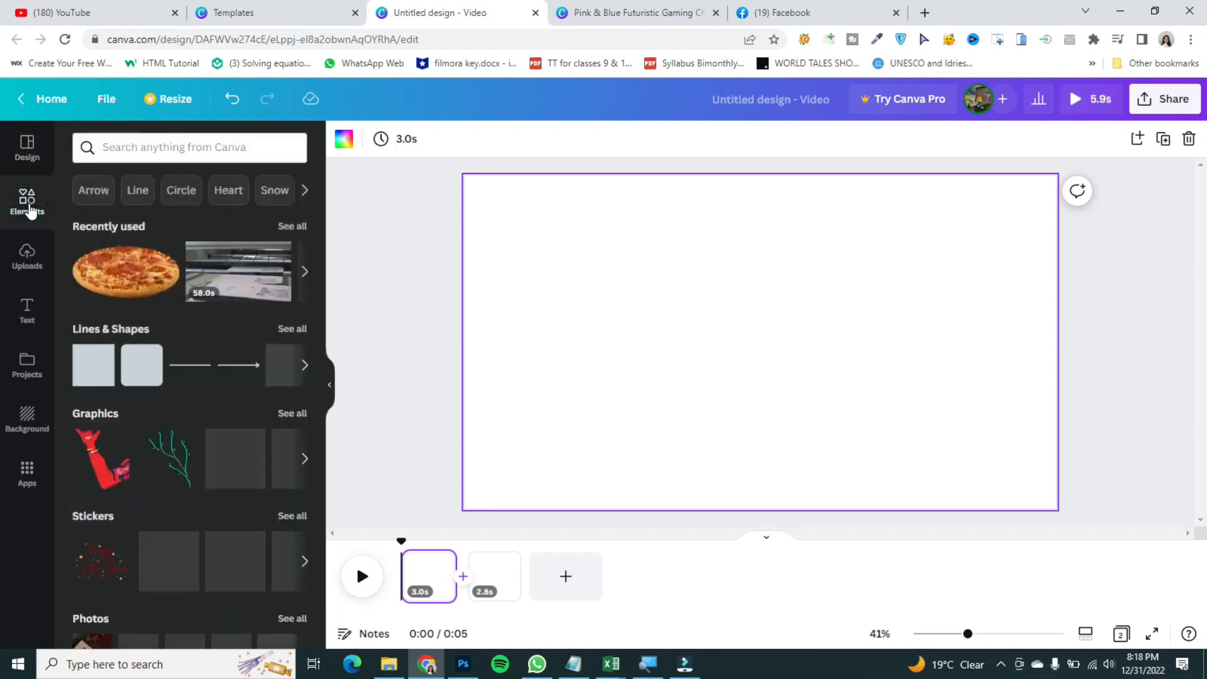
drag(238, 557, 634, 254)
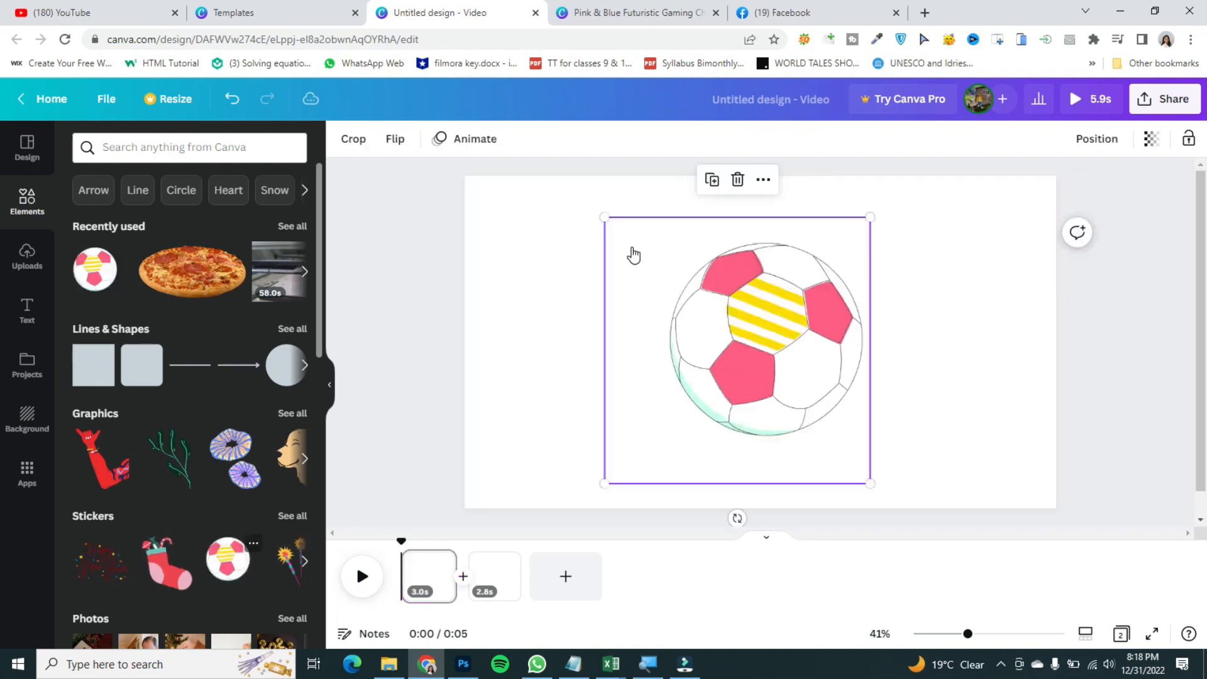
click(439, 459)
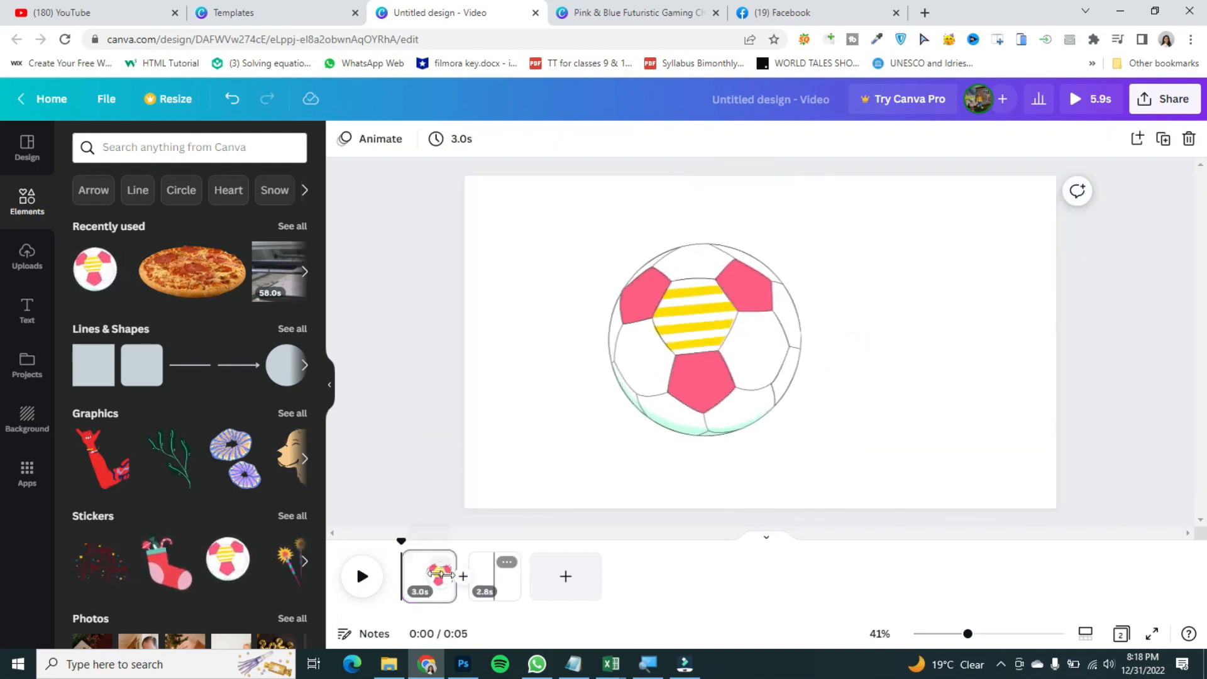
Step: Add a Happy New Year sticker to the second page
click(366, 592)
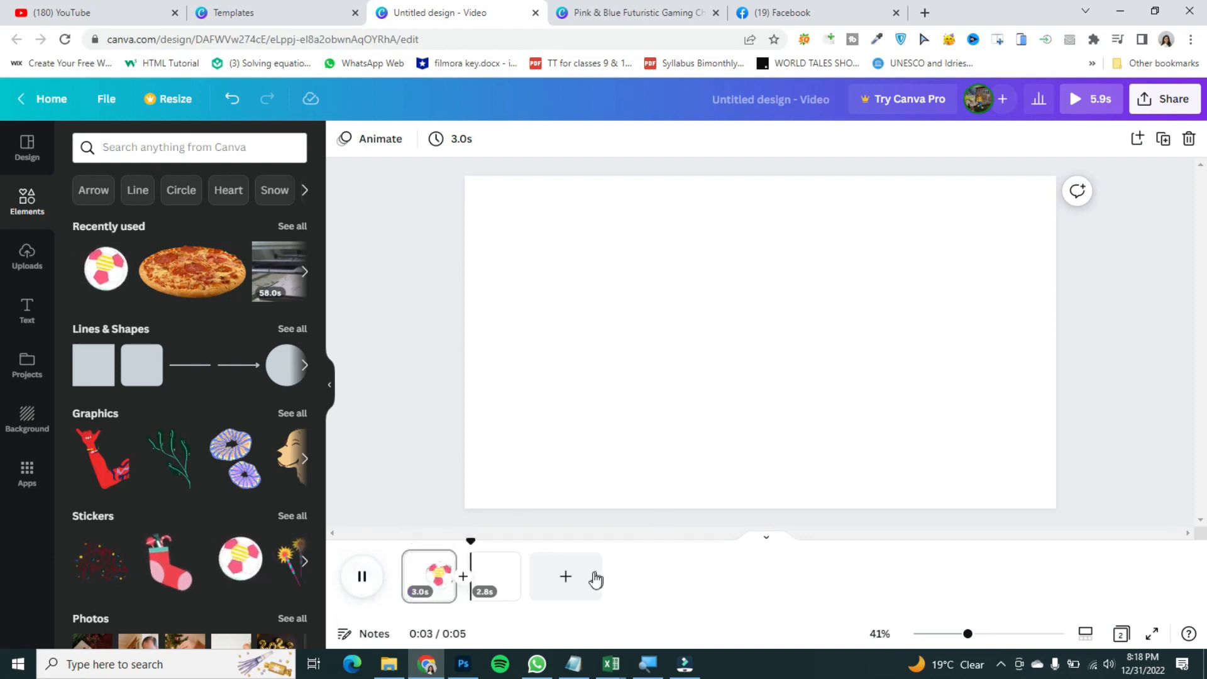
click(362, 576)
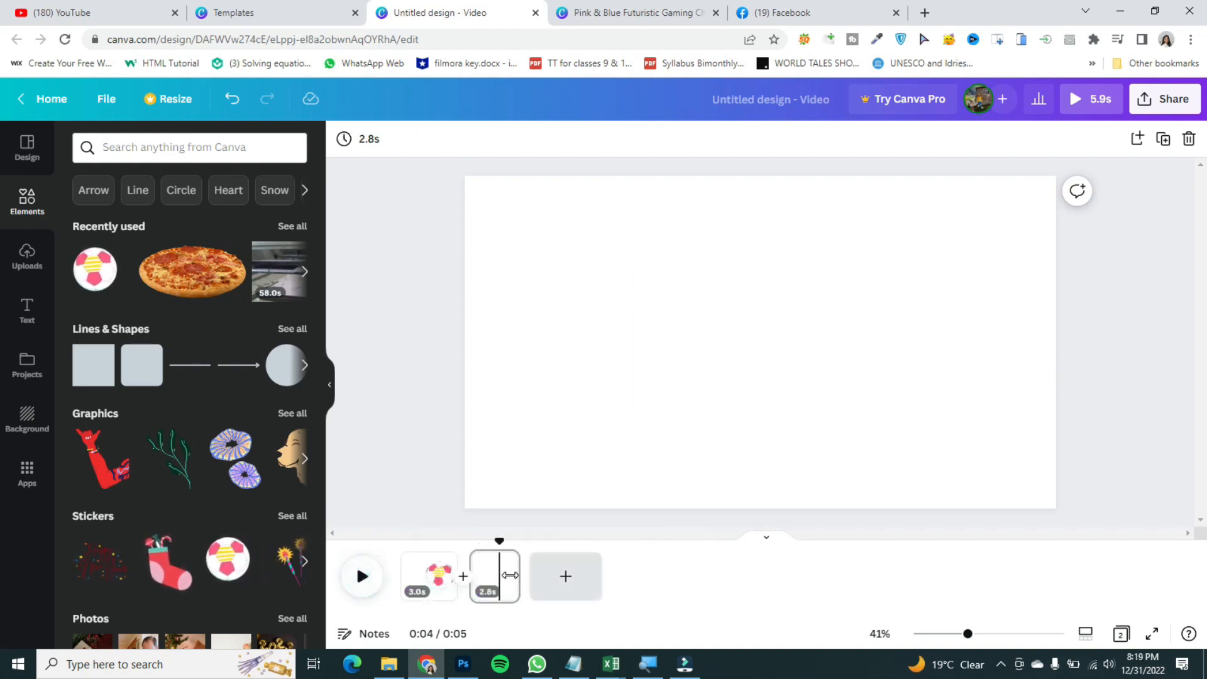
drag(501, 540, 480, 541)
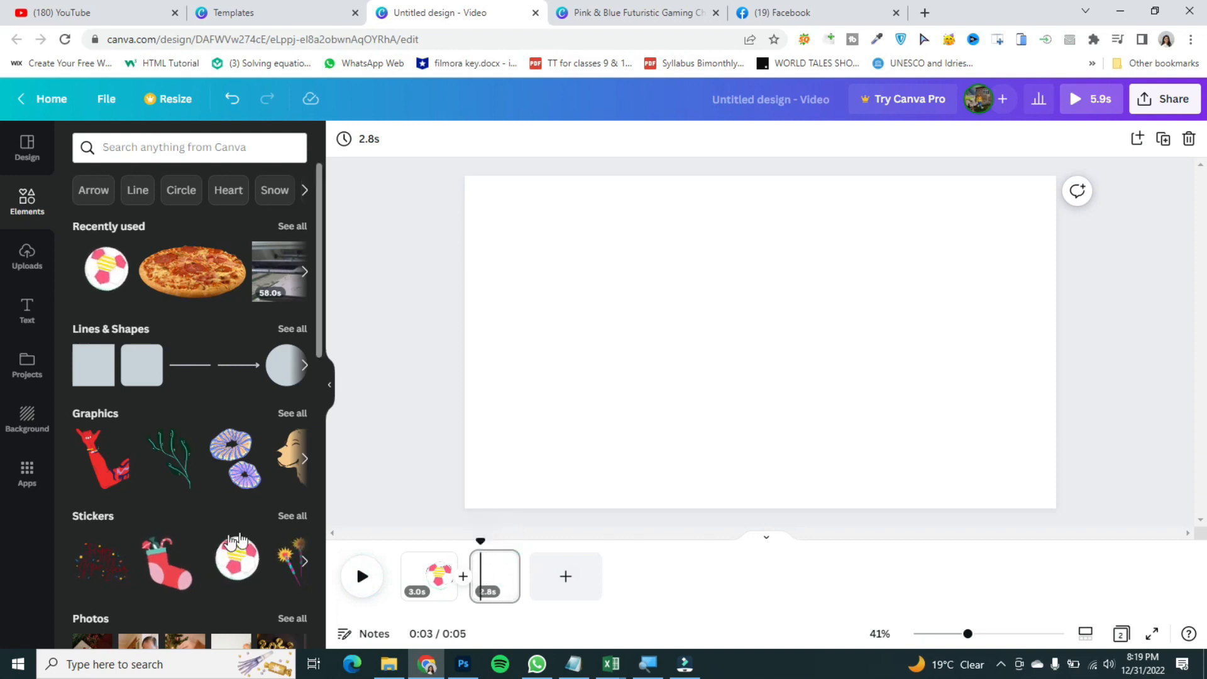
drag(100, 559, 606, 234)
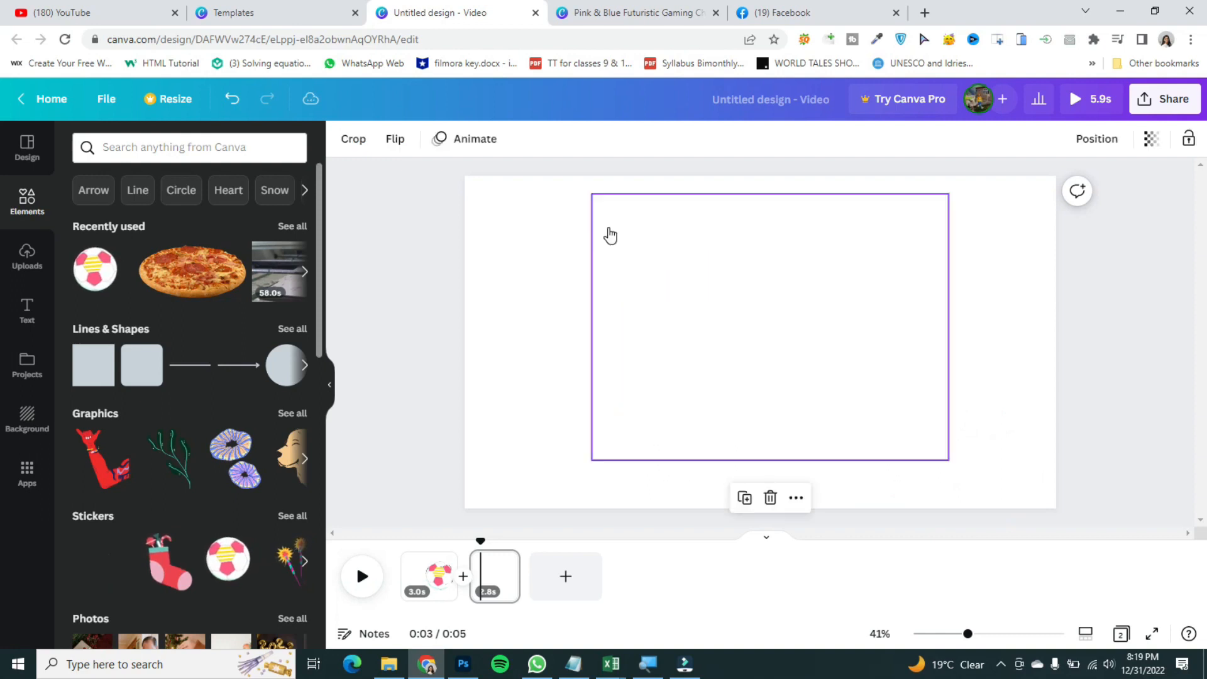
Step: Add a third page with a Christmas stocking sticker and shorten it to about 2.7 seconds
click(550, 583)
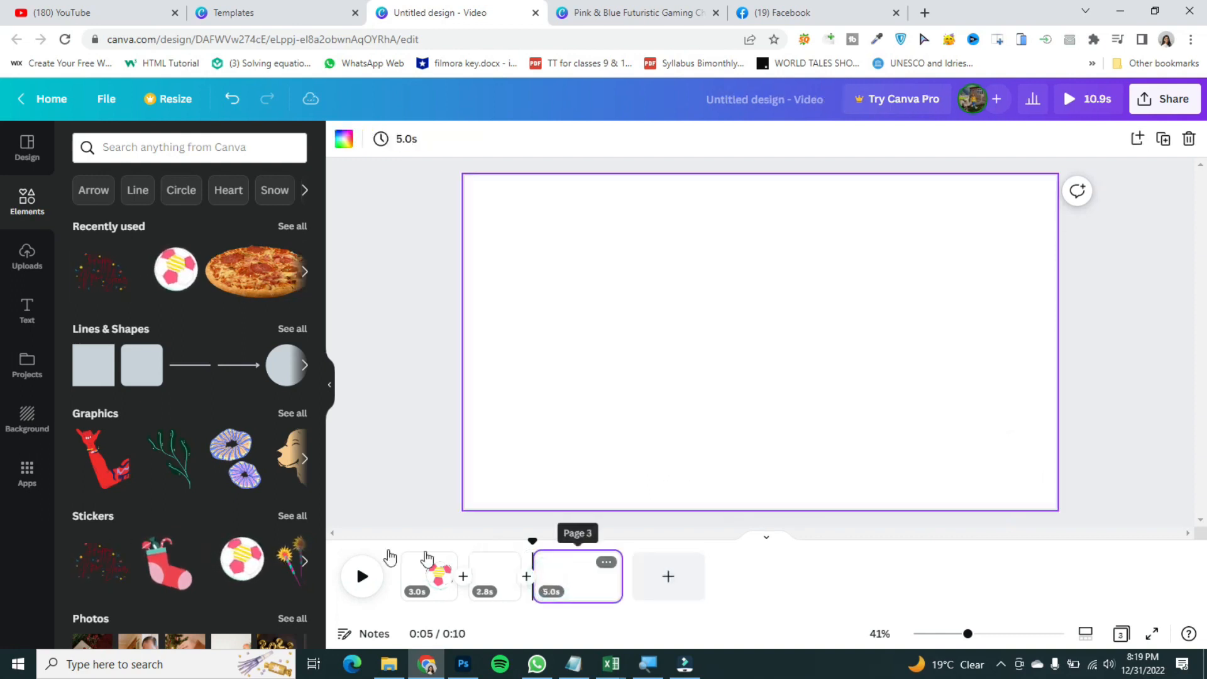
drag(166, 564, 727, 329)
drag(625, 575, 584, 572)
Step: Add a fourth page with a surprised face sticker and shorten it to about 2.9 seconds
click(628, 575)
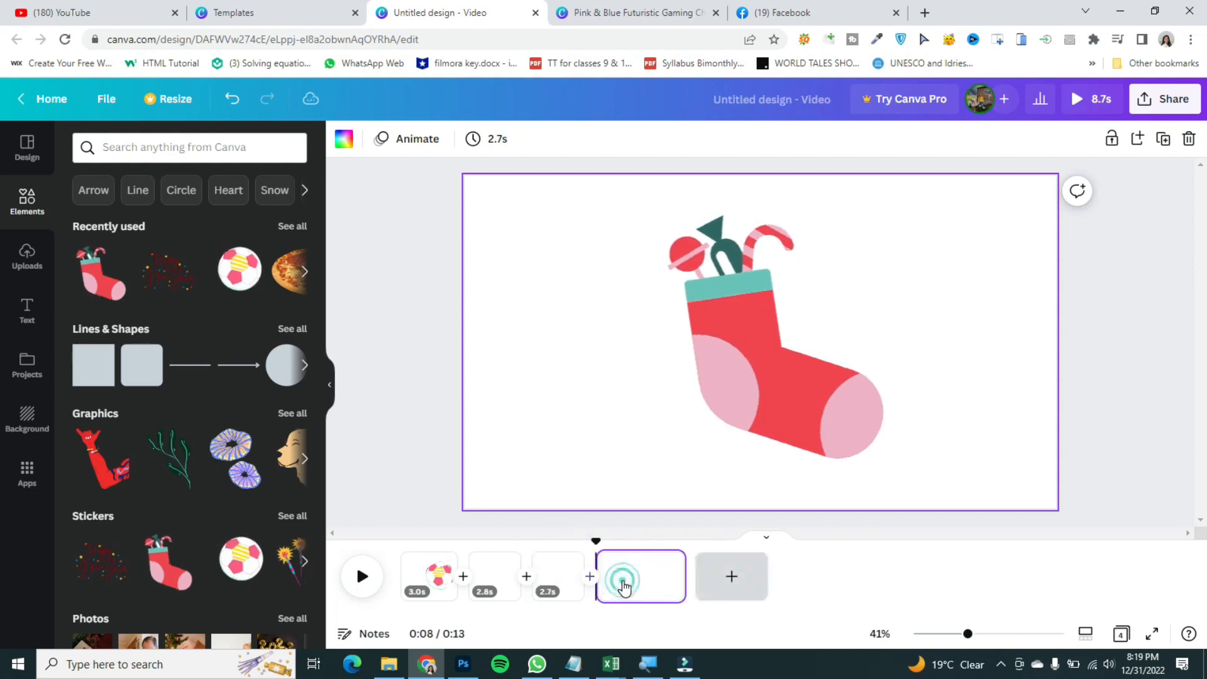
click(304, 561)
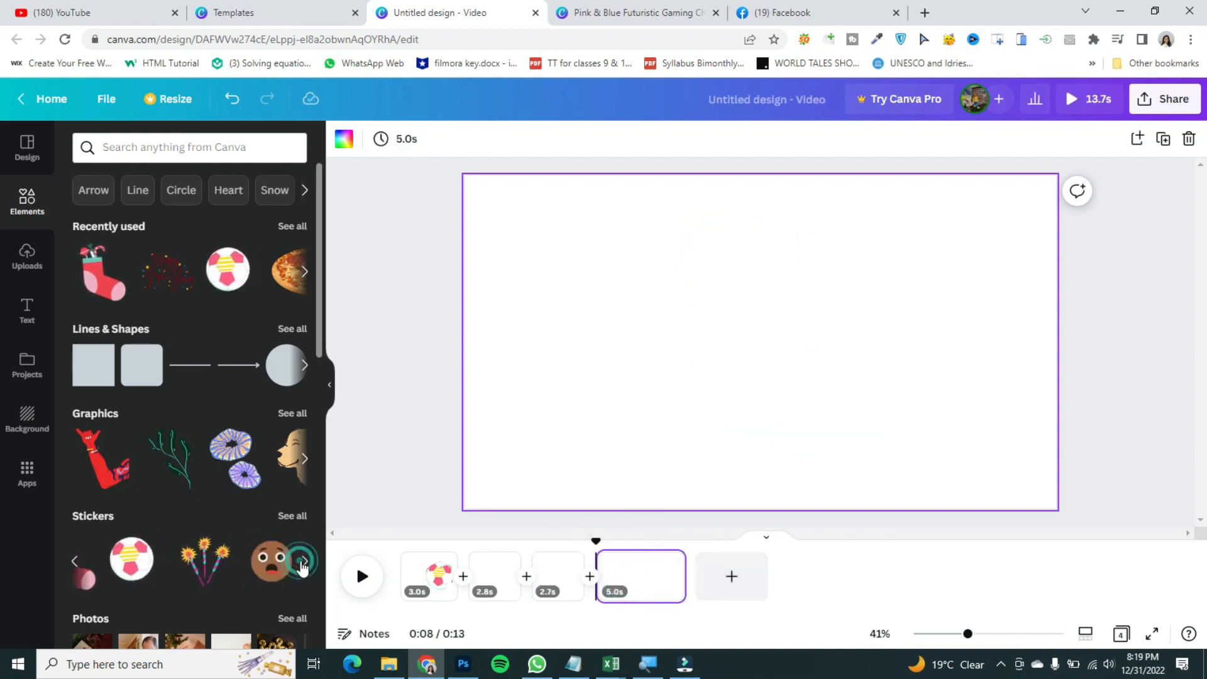
mouse_move(735, 320)
mouse_down()
mouse_move(835, 383)
mouse_move(725, 258)
mouse_move(751, 334)
mouse_move(753, 317)
mouse_up()
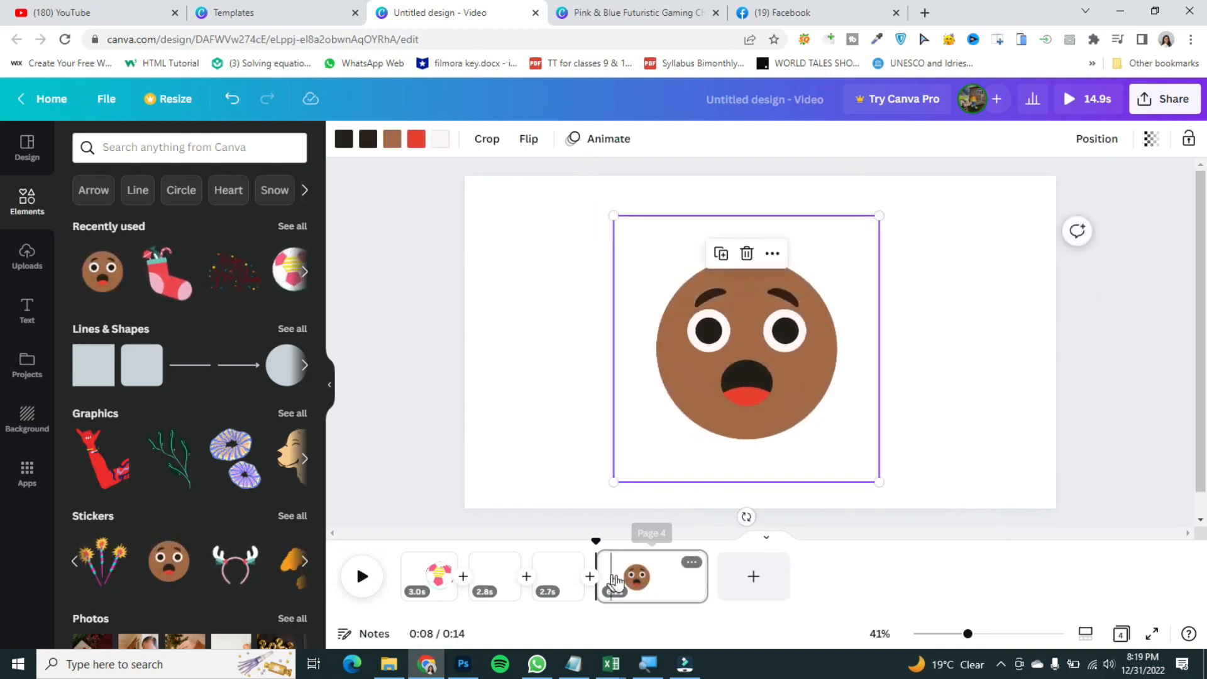
drag(705, 584, 649, 583)
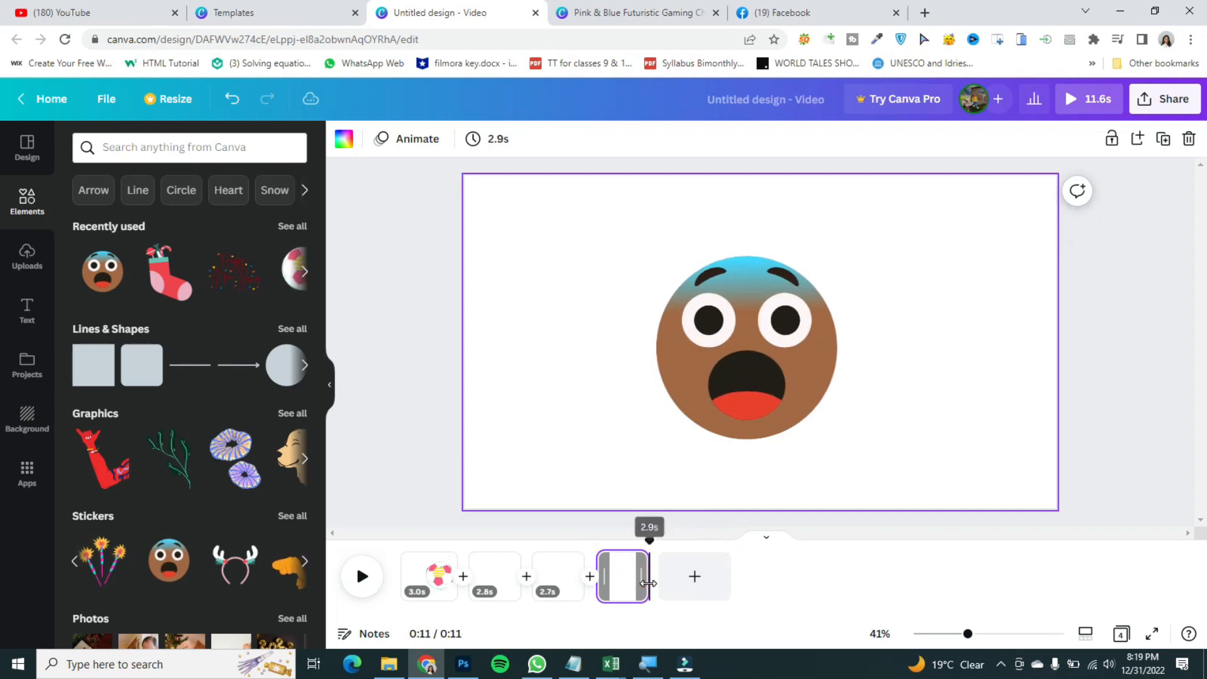
Step: Play the video from the start to preview the four pages
click(575, 539)
click(374, 578)
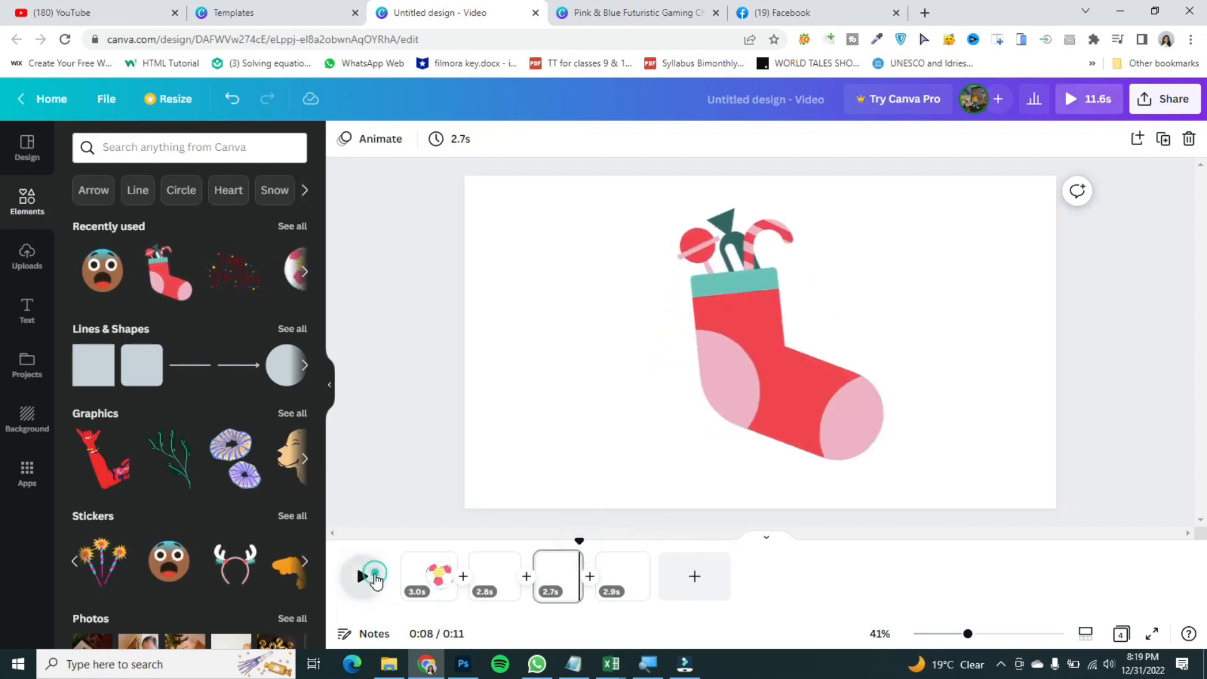
click(376, 580)
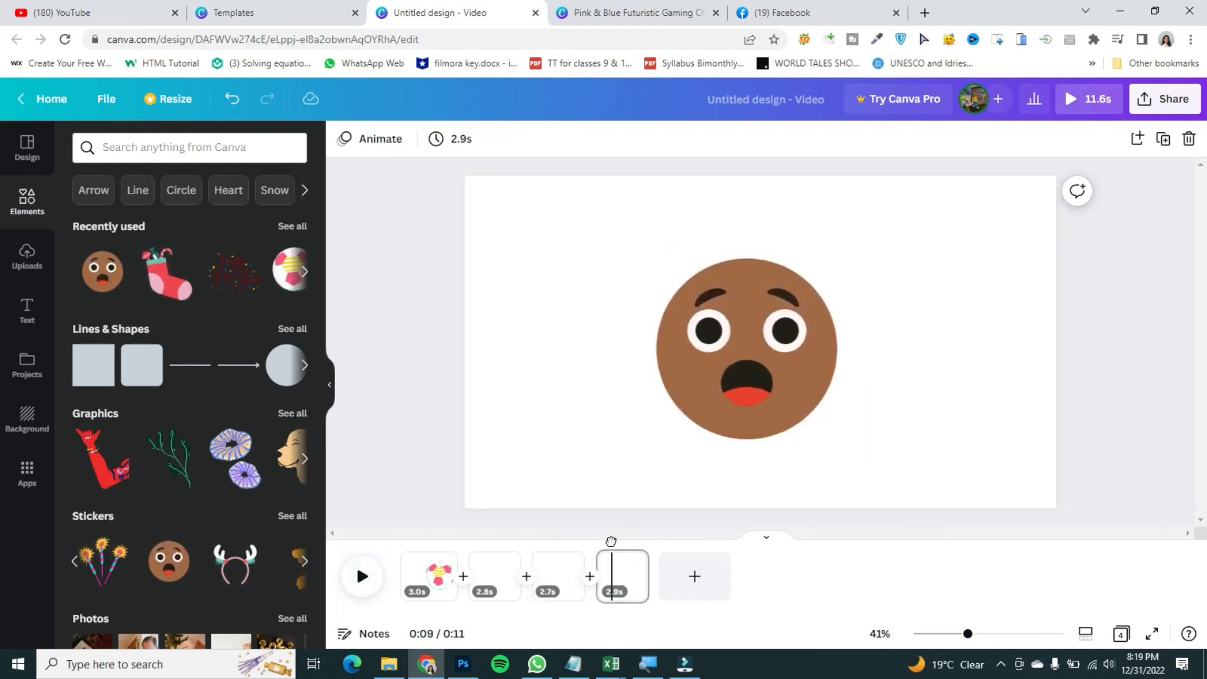
drag(611, 541, 401, 541)
click(362, 572)
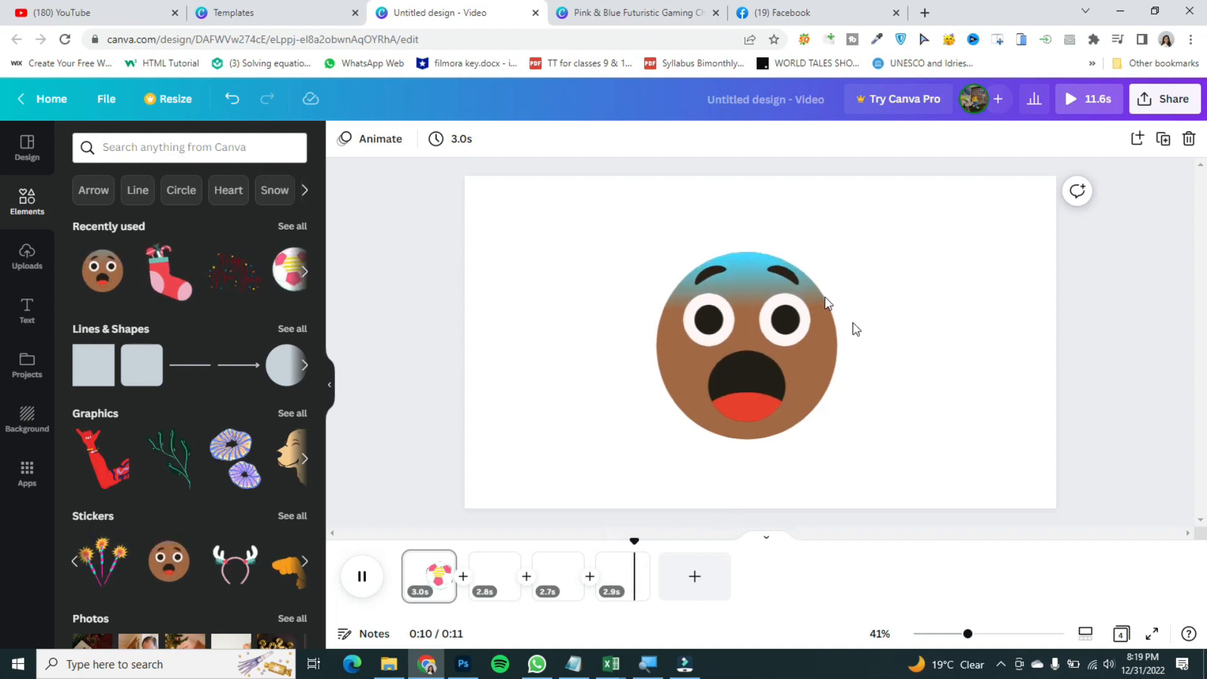
Step: Add a Color Wipe transition between the first and second pages
click(463, 569)
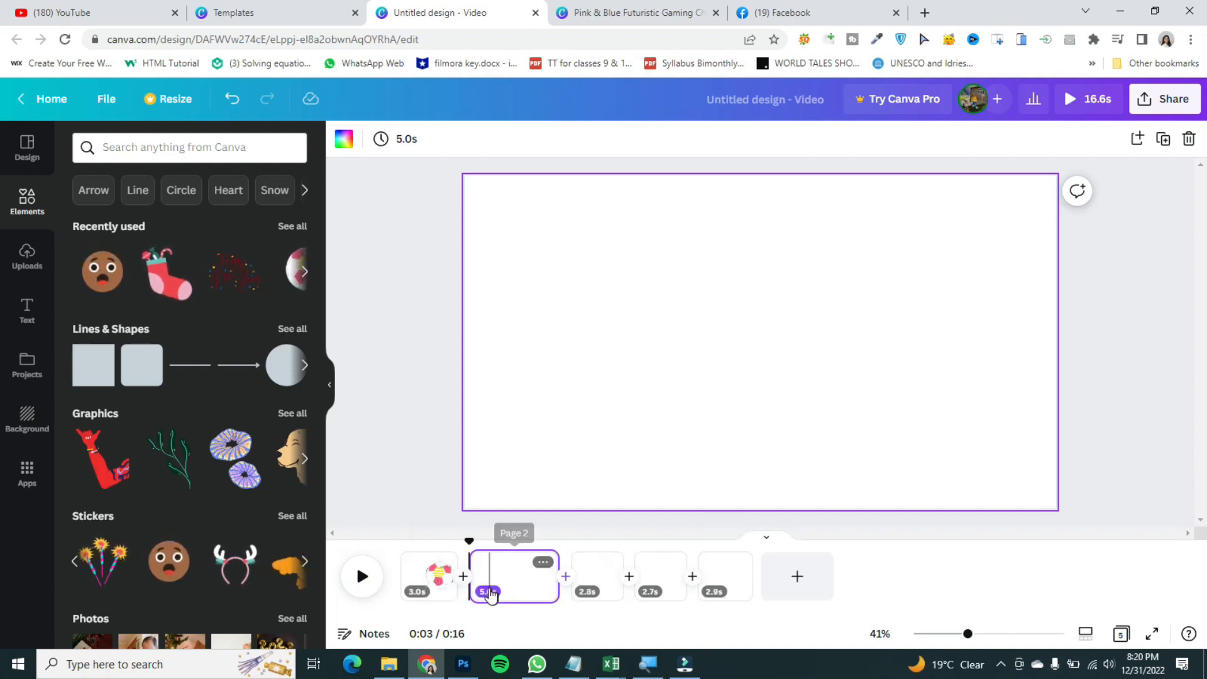
key(ctrl+z)
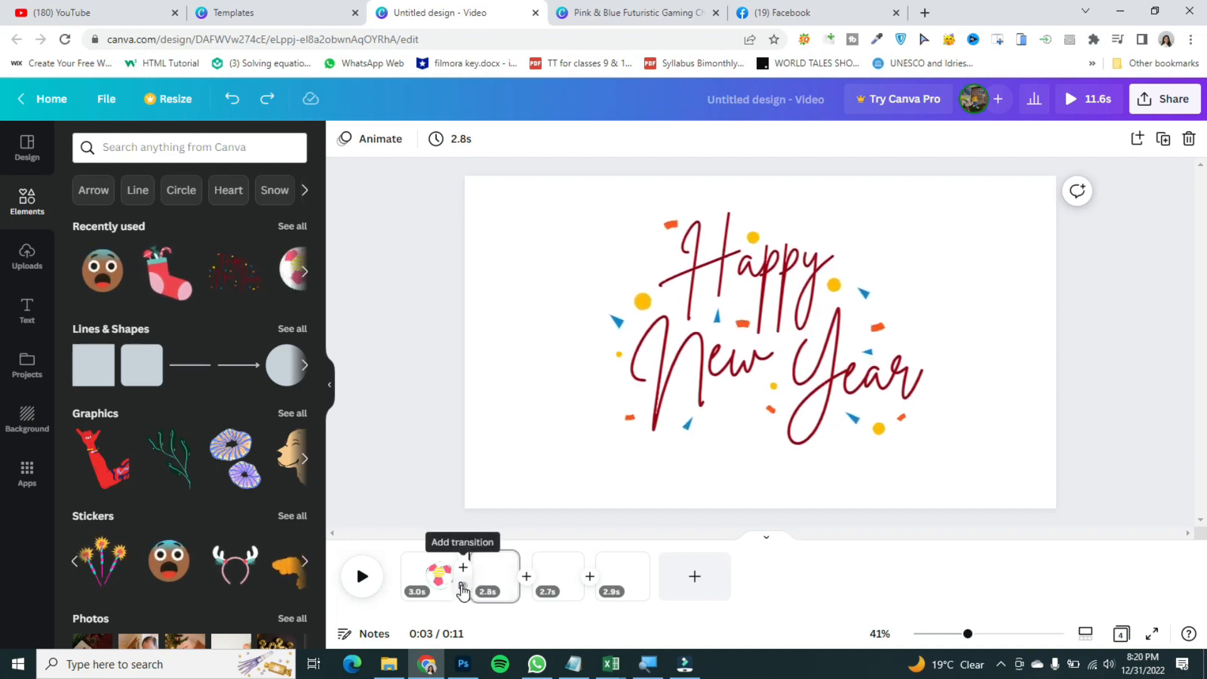
click(462, 588)
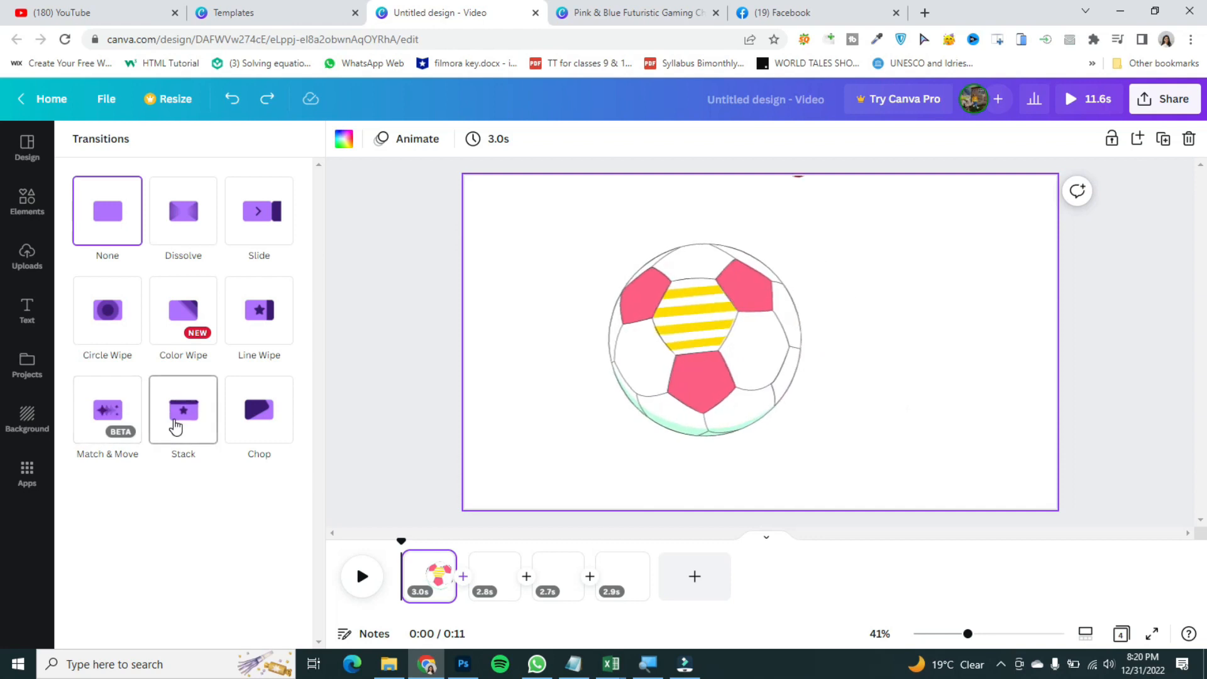
click(249, 422)
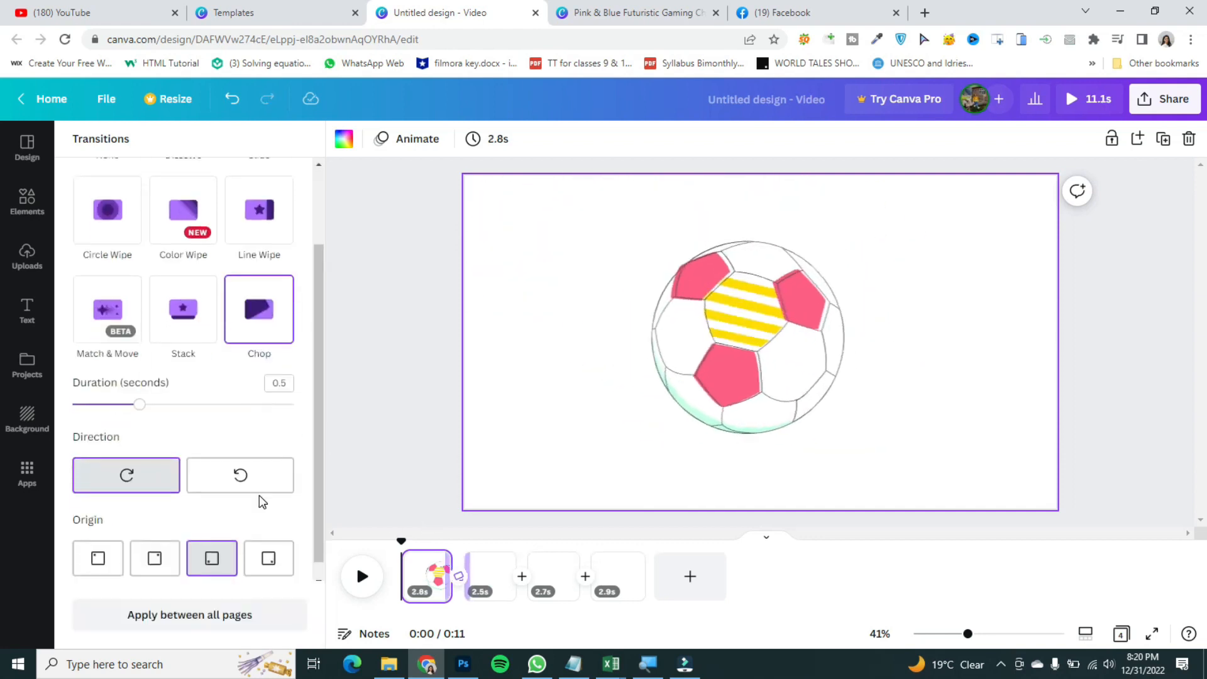
click(180, 227)
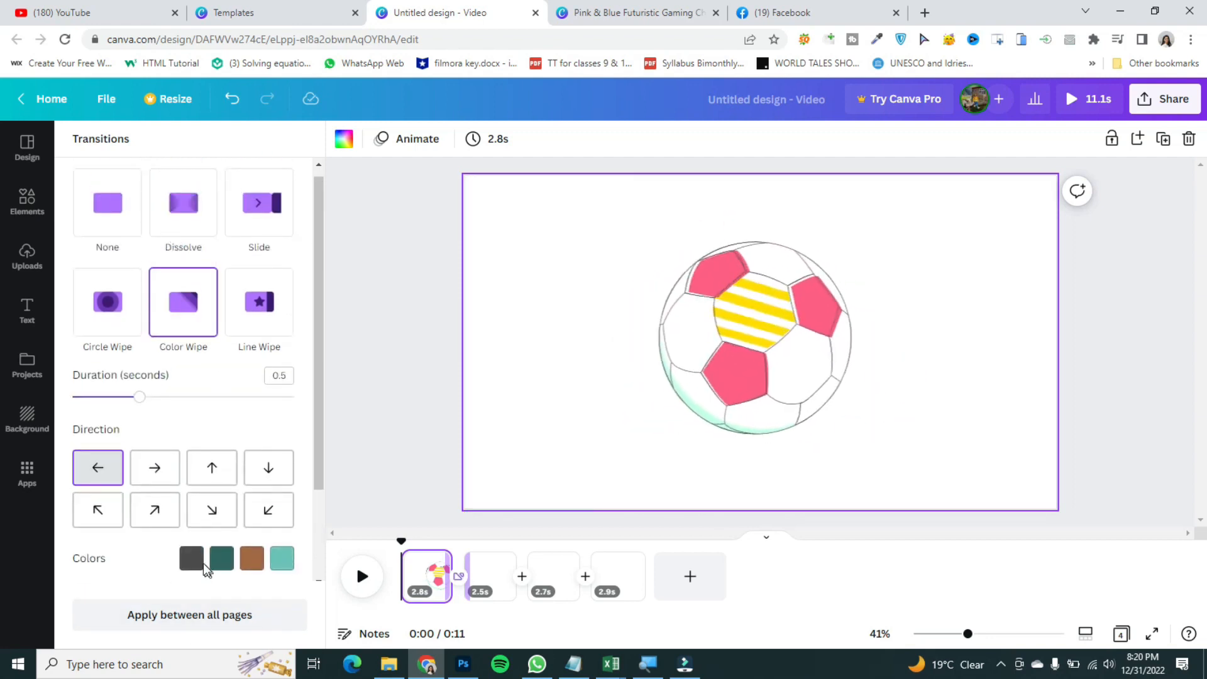
Step: Set the Color Wipe colors to yellow, amber, orange and red, and its direction to downward
click(191, 558)
click(178, 405)
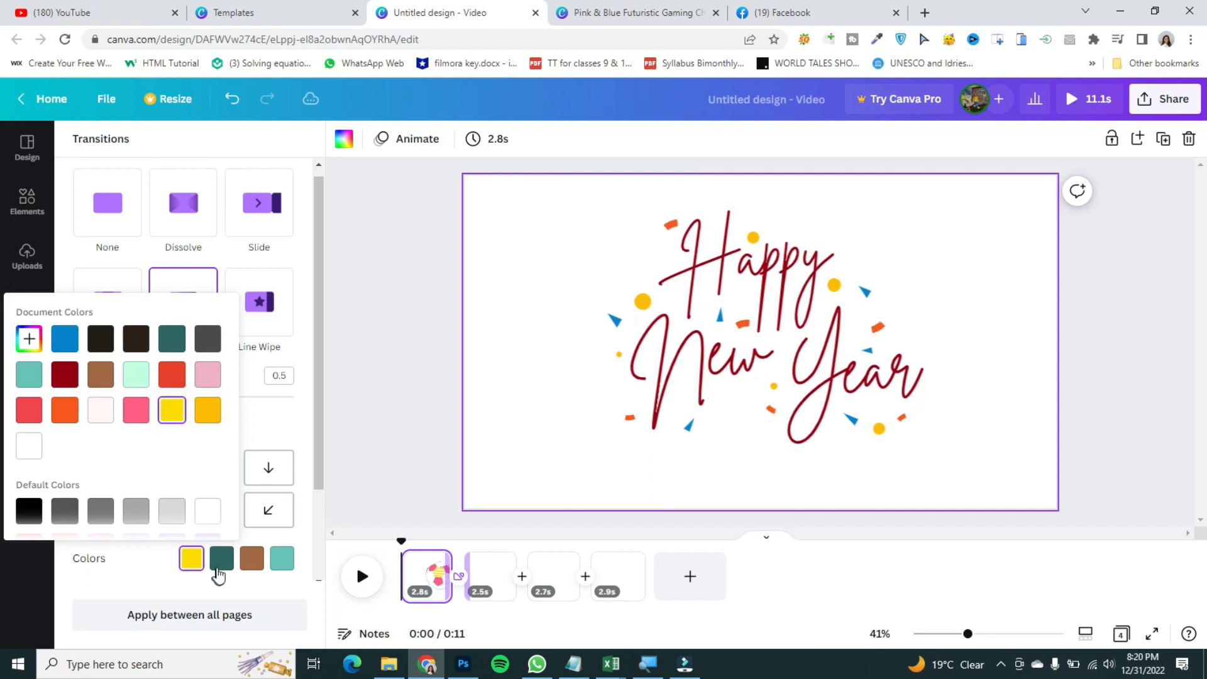
click(219, 561)
click(206, 412)
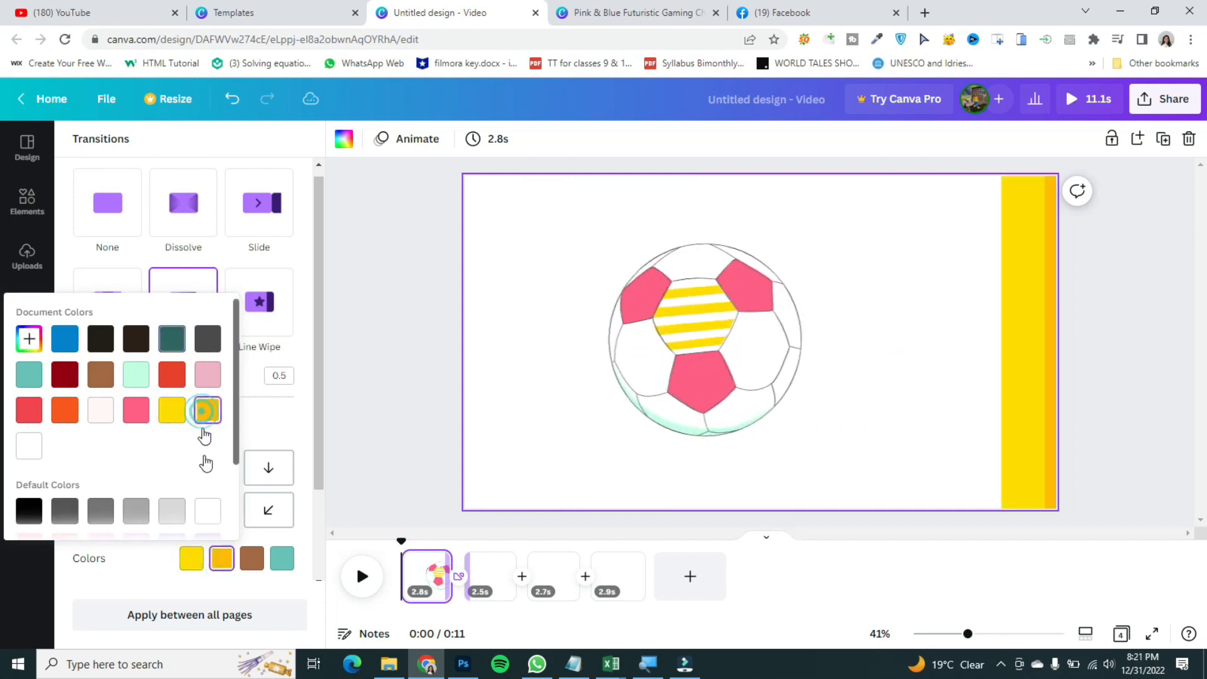
click(251, 558)
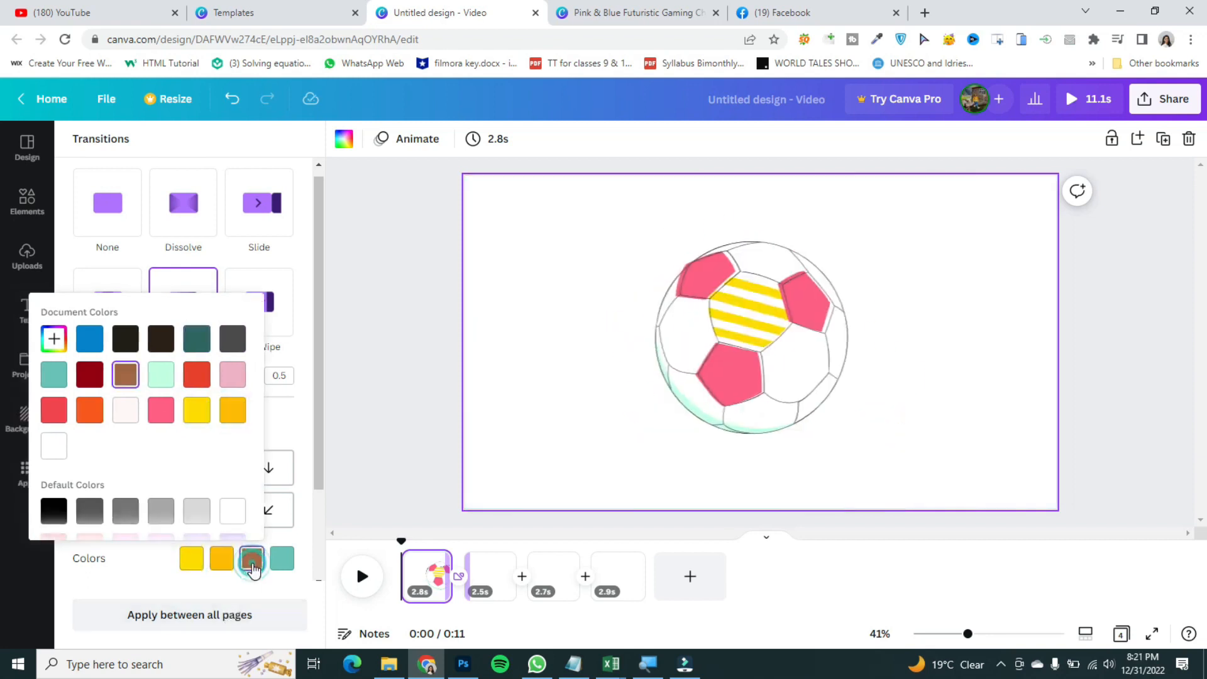
click(83, 415)
click(281, 558)
click(82, 412)
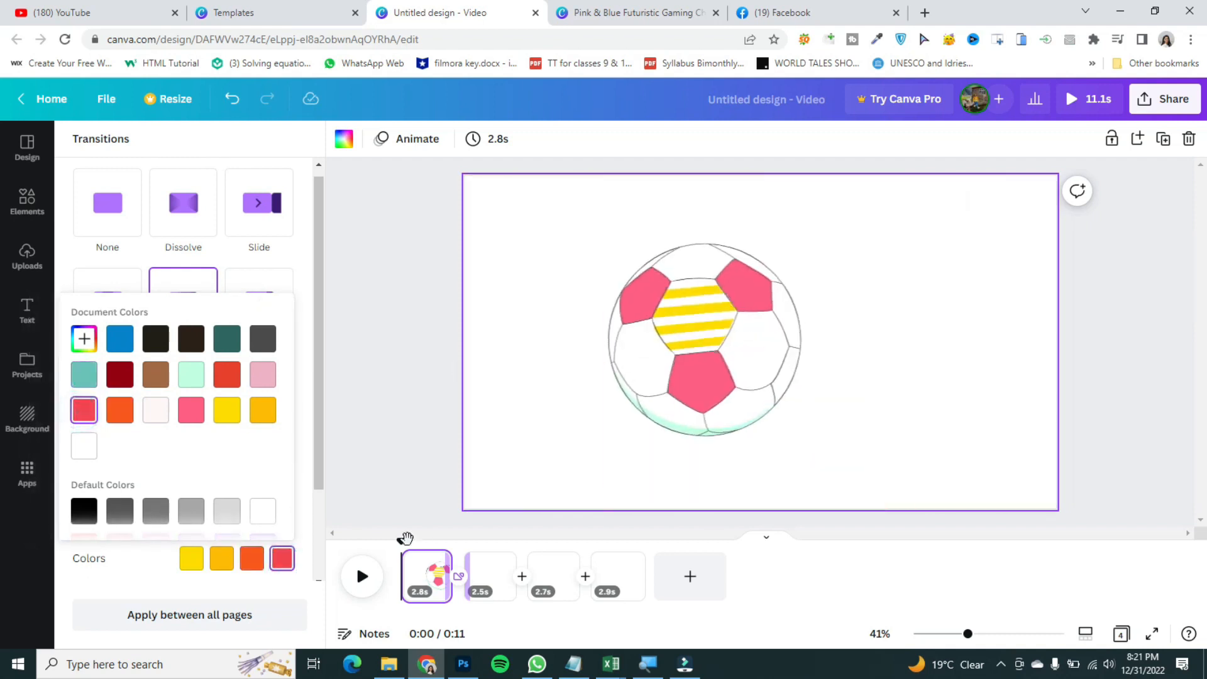
click(128, 570)
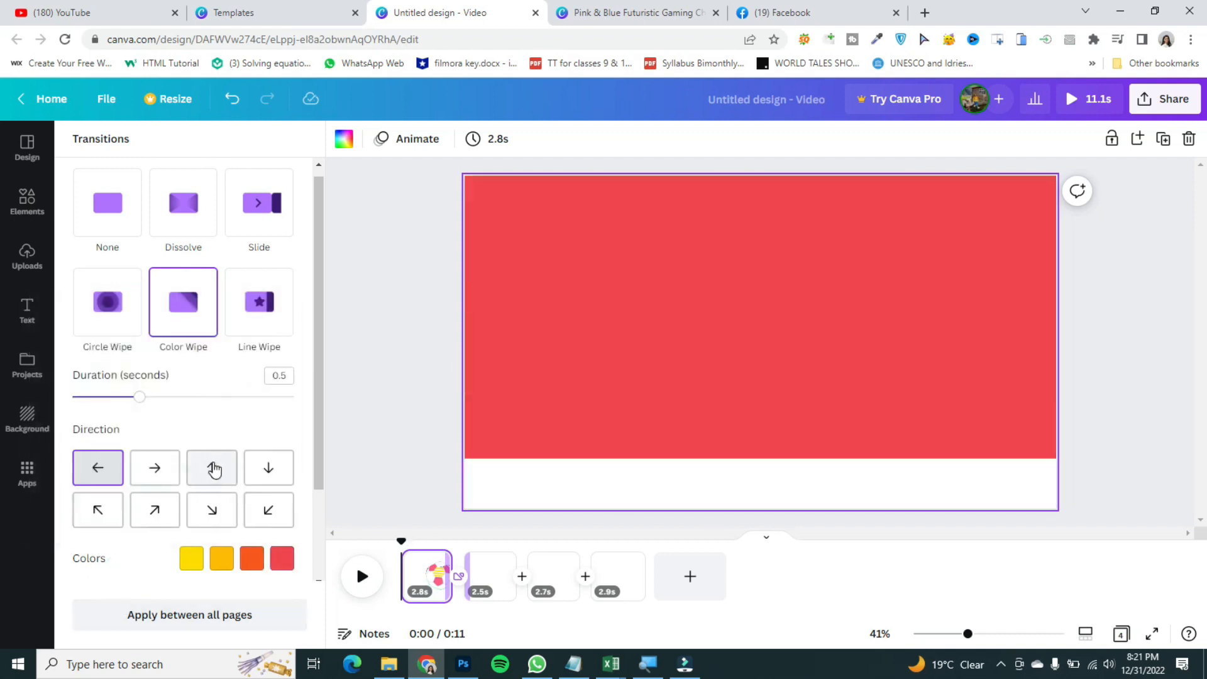
click(212, 467)
click(267, 475)
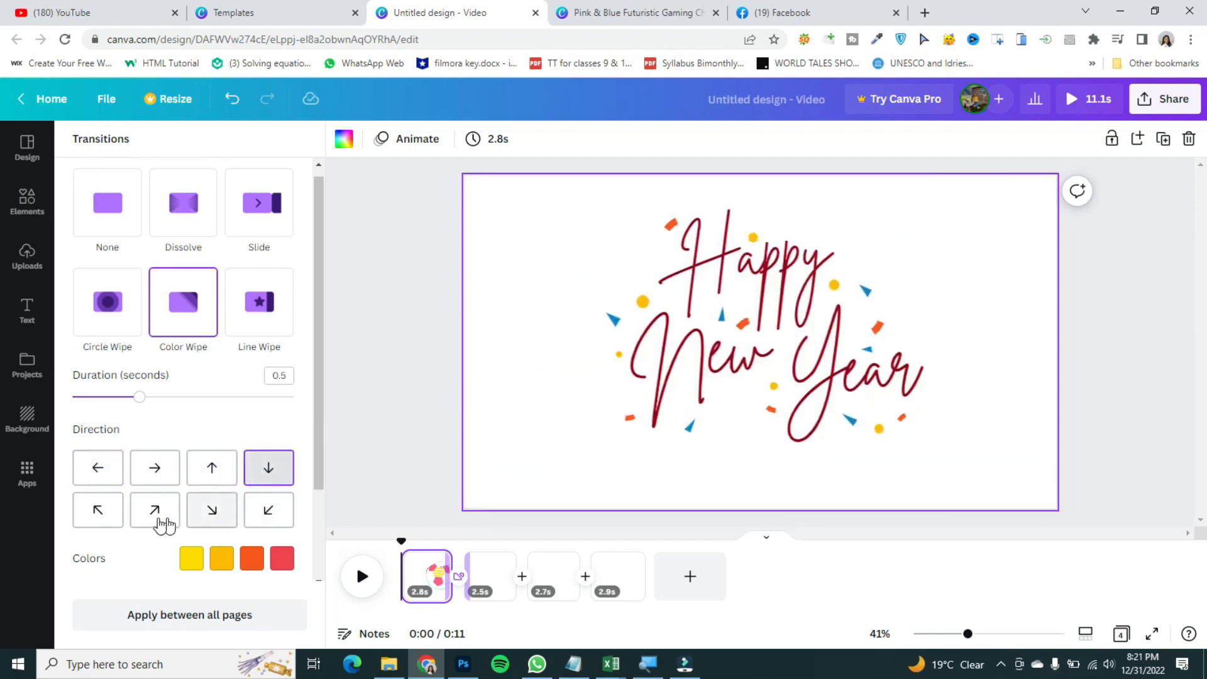
Step: Set the Color Wipe direction to leftward and play the video briefly to preview the transition
click(108, 475)
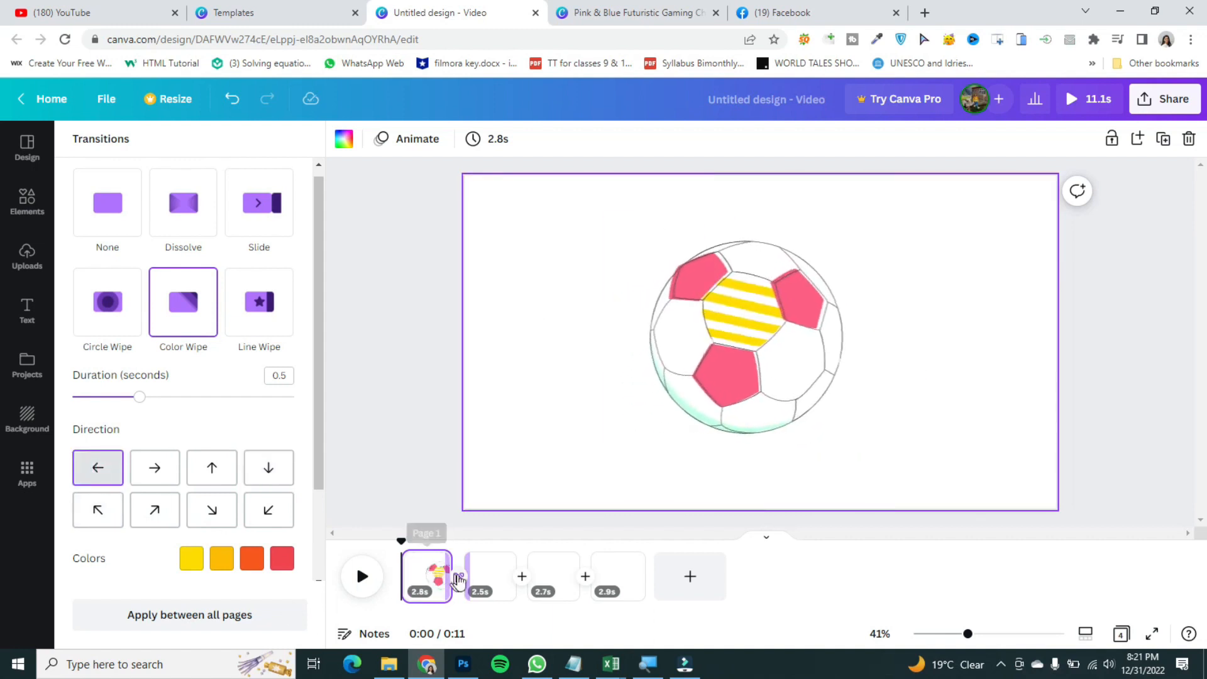
click(365, 571)
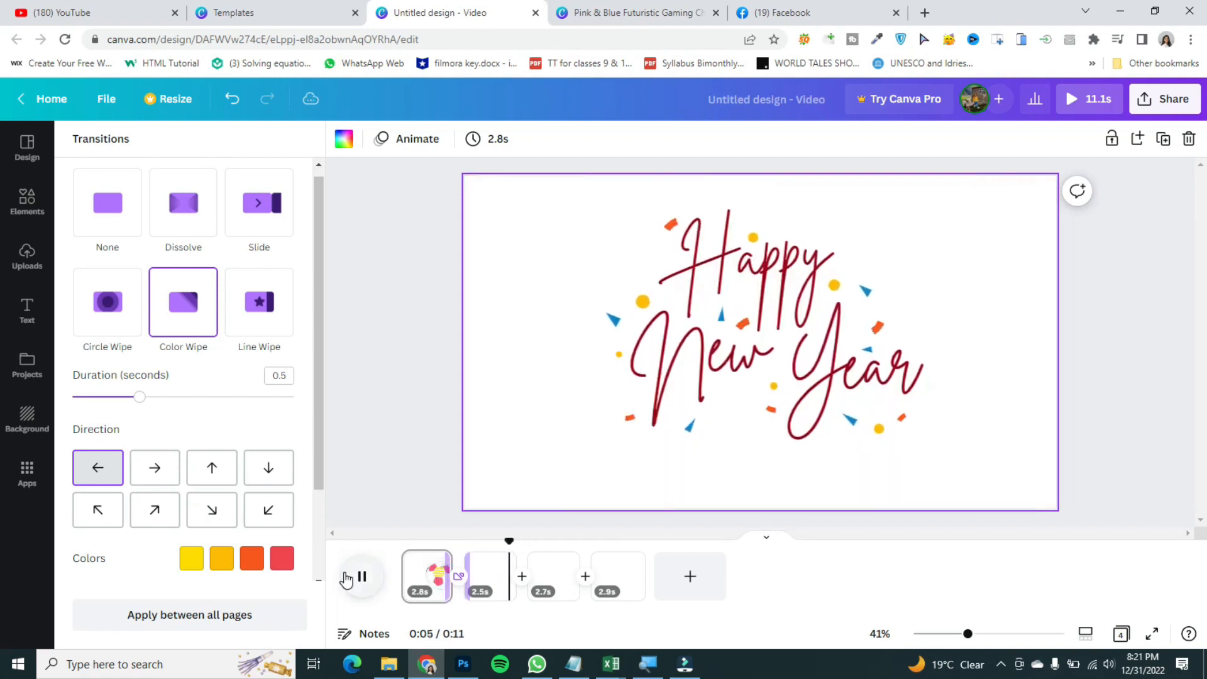
click(345, 579)
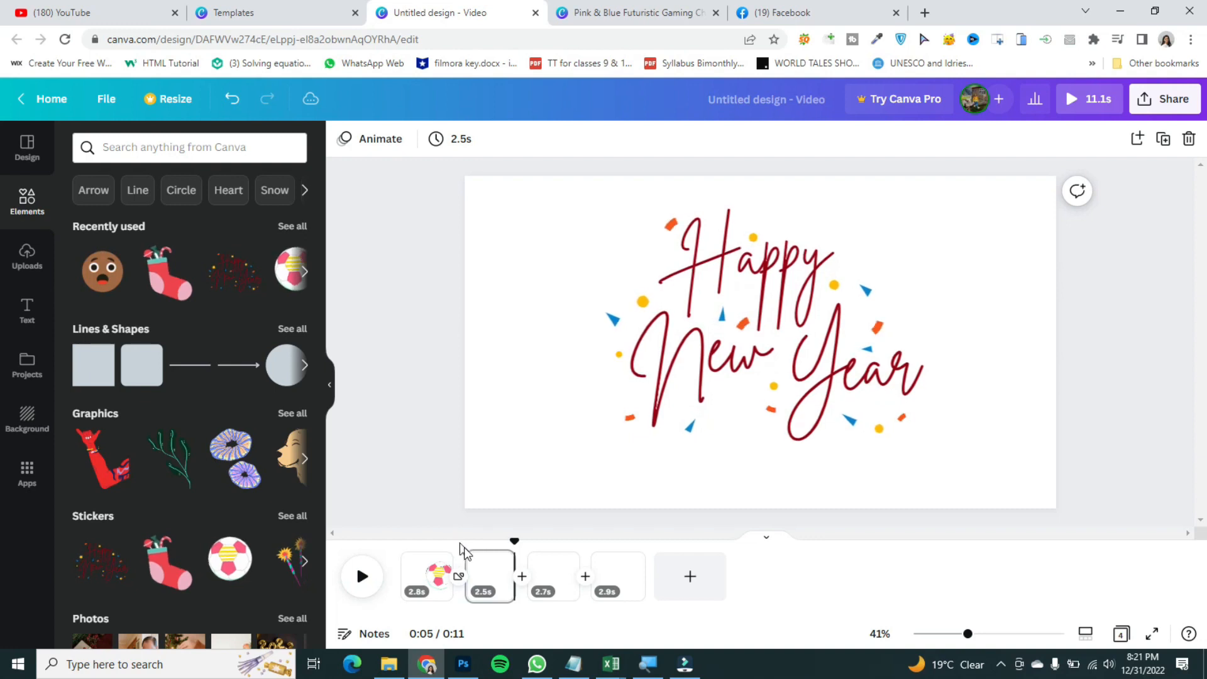
drag(512, 544, 401, 523)
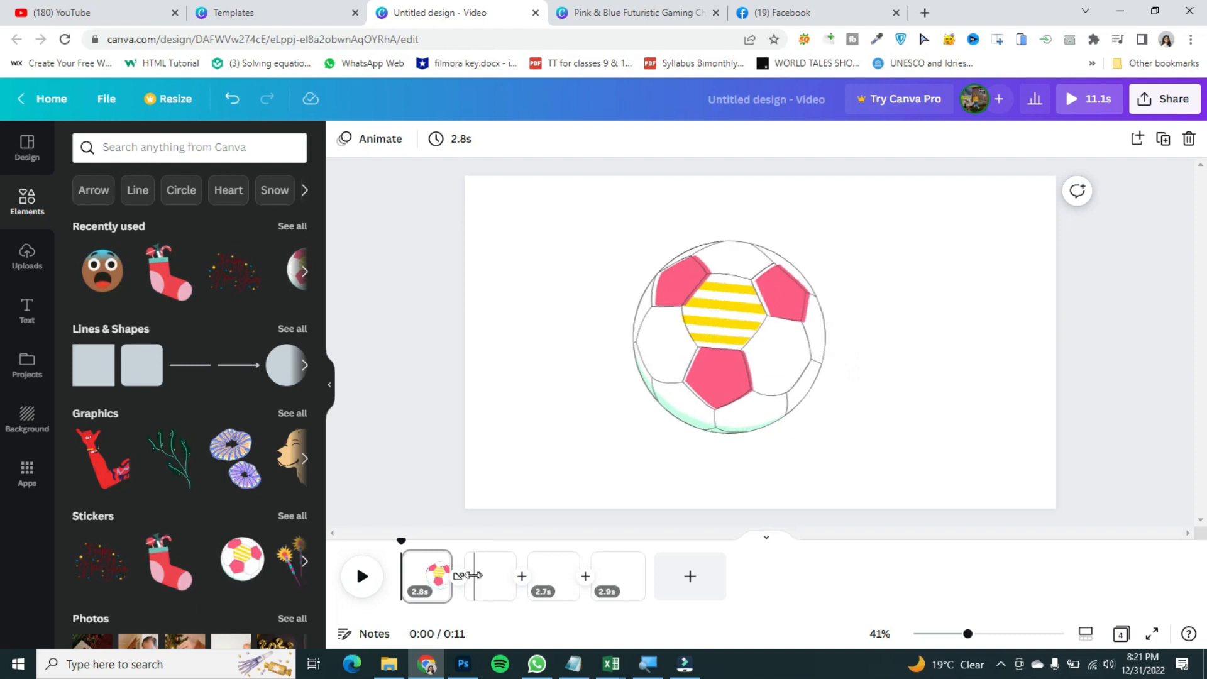
click(420, 587)
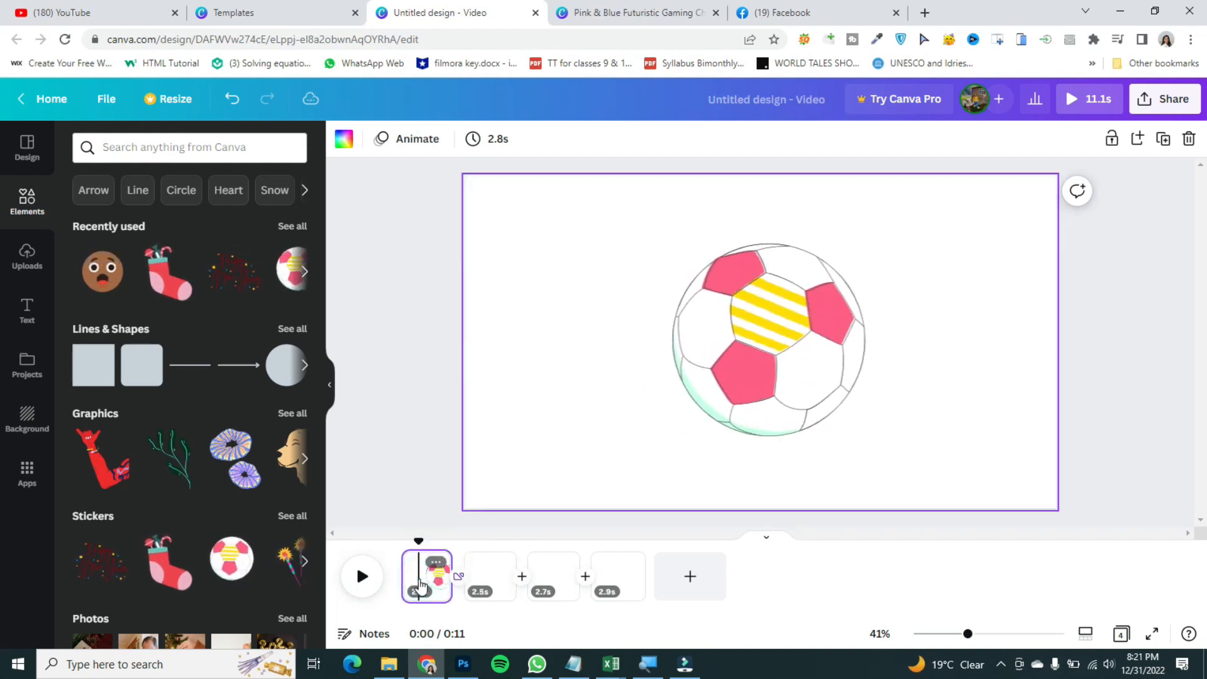
key(ctrl+z)
key(ctrl+z)
key(ctrl+z)
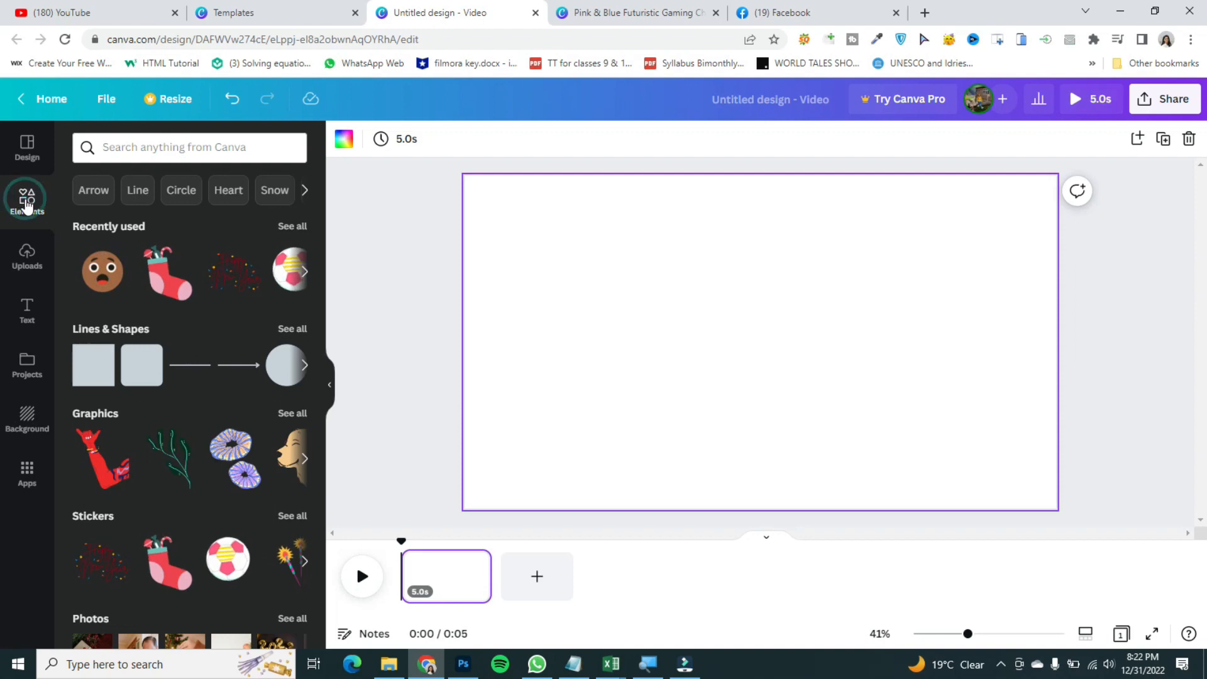
Step: Browse the elements panel and open the Videos app from the apps list
click(119, 149)
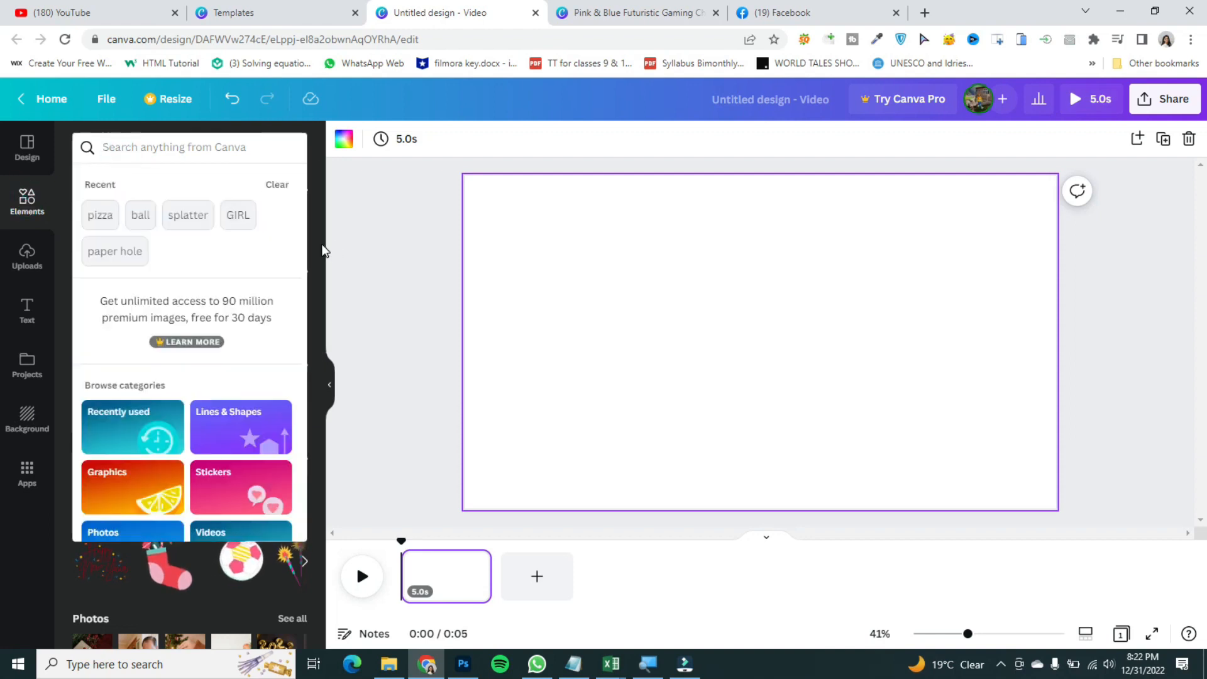
click(320, 247)
drag(320, 246, 319, 409)
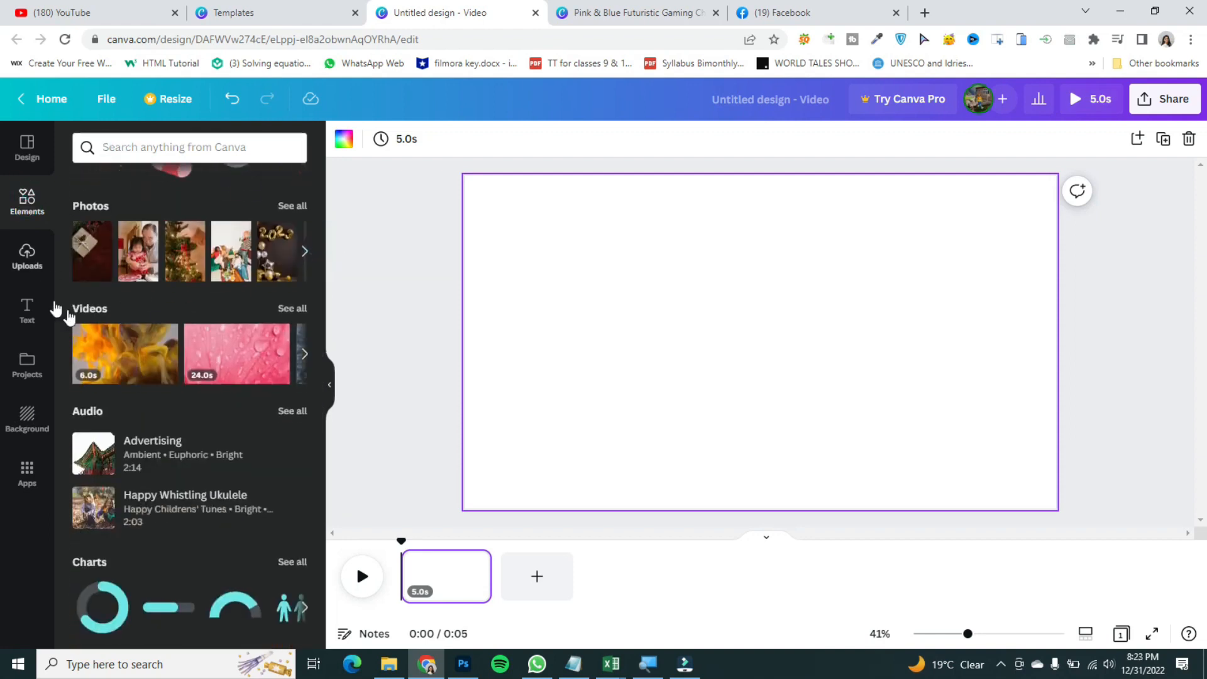
click(302, 353)
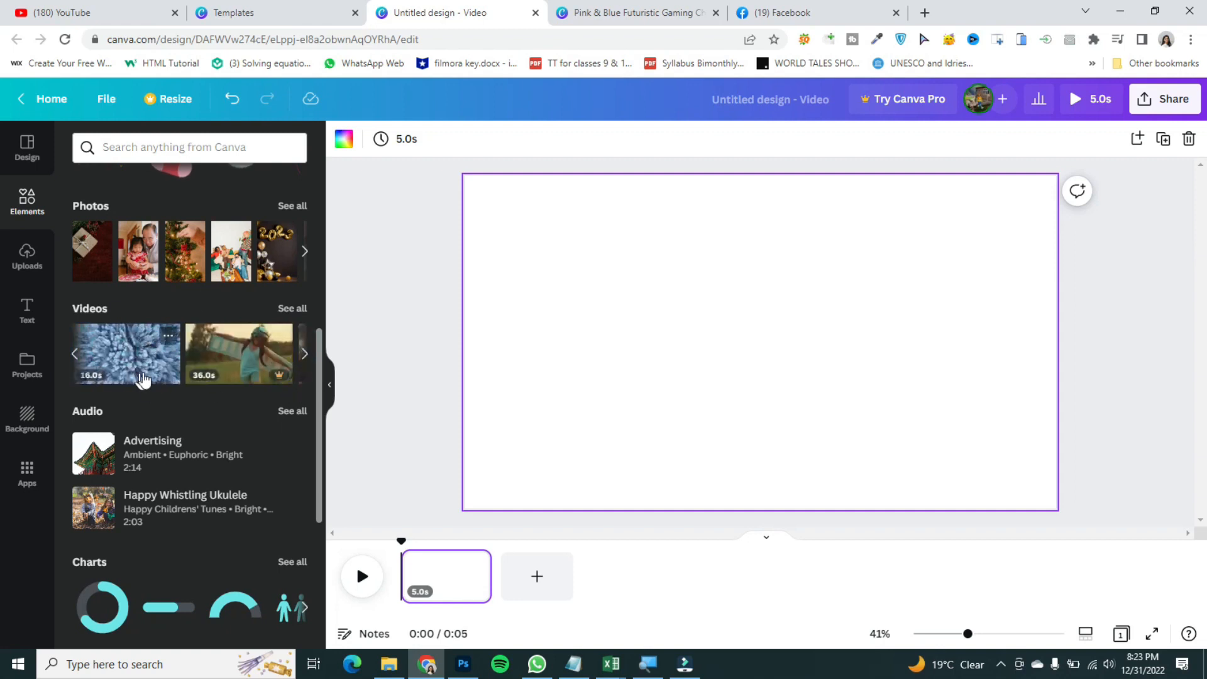
scroll(319, 468, up, 5)
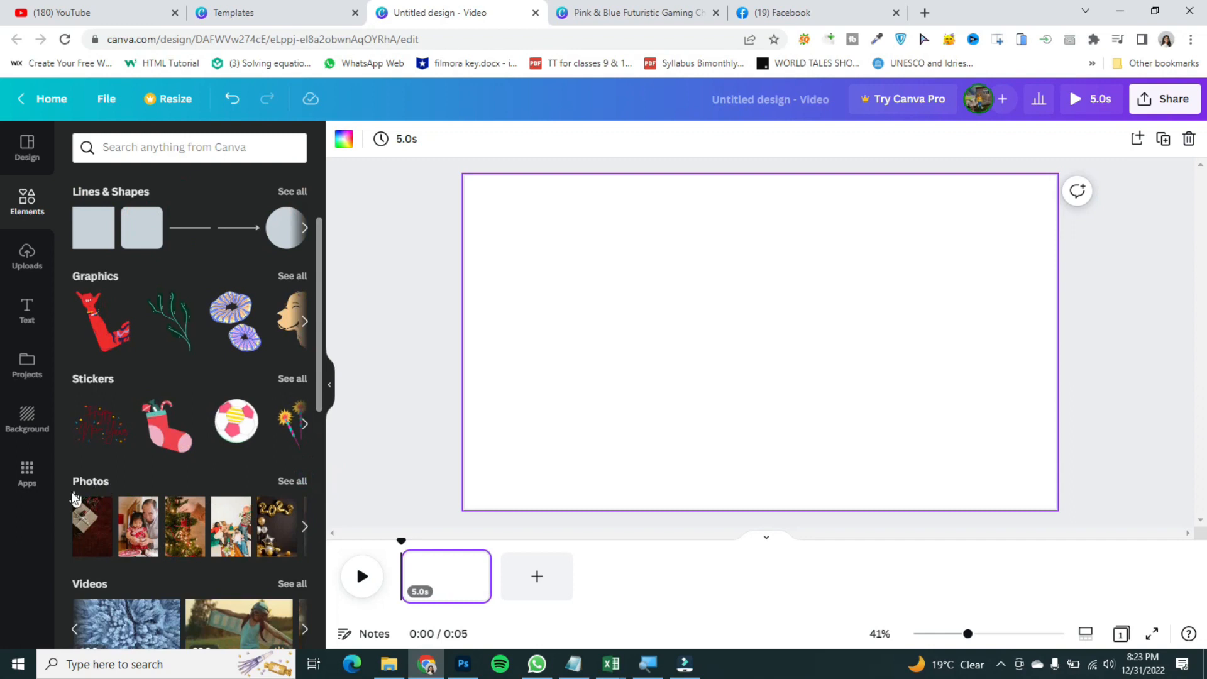
click(27, 470)
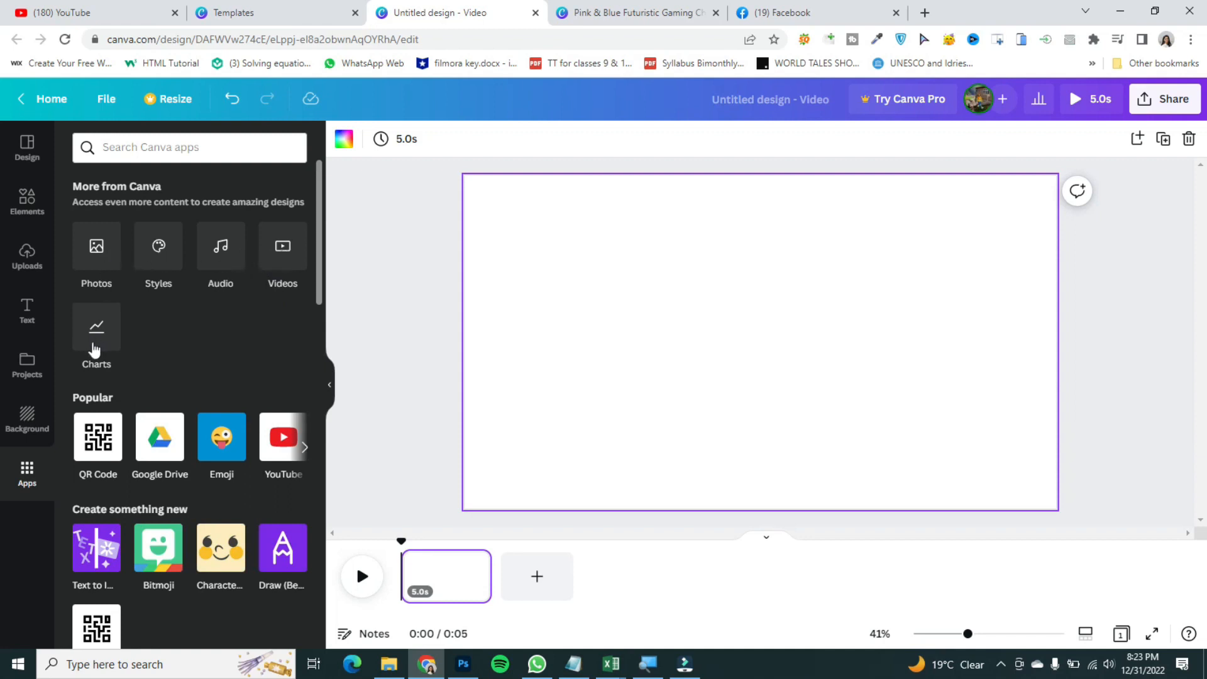
click(276, 257)
mouse_move(318, 215)
mouse_down()
mouse_move(307, 511)
mouse_move(335, 204)
mouse_up()
Step: Search the video library for fireworks and scroll through the results
click(215, 153)
text(fi)
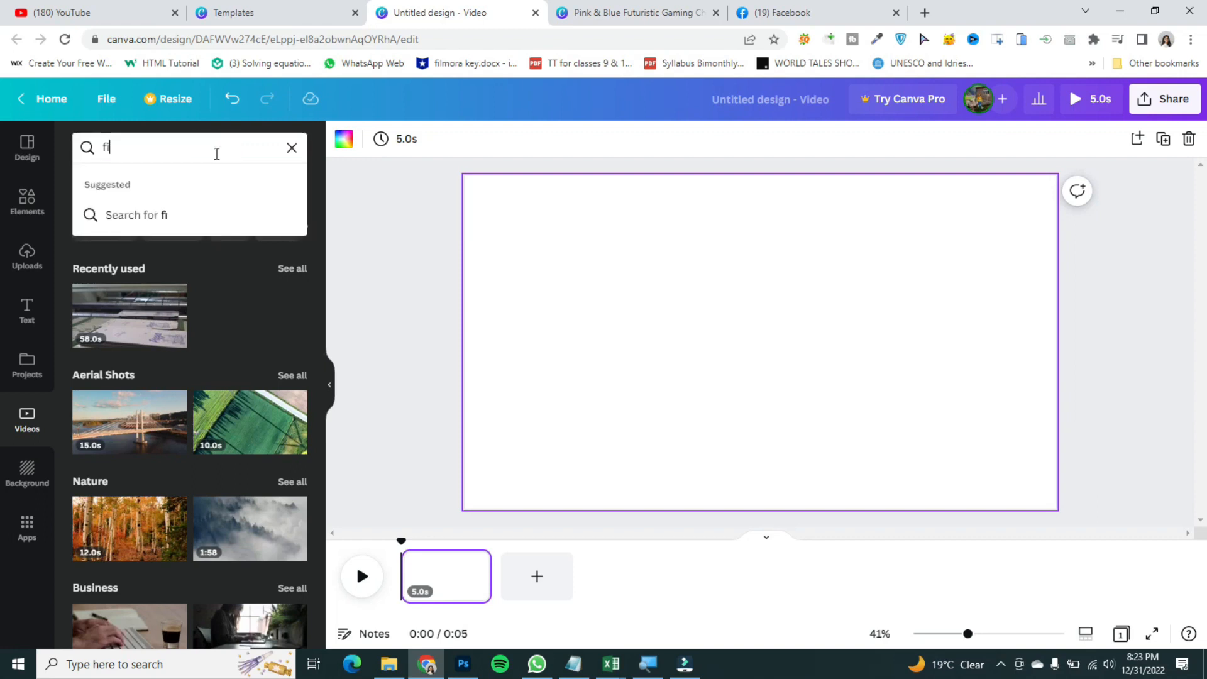
text(reworks)
key(Return)
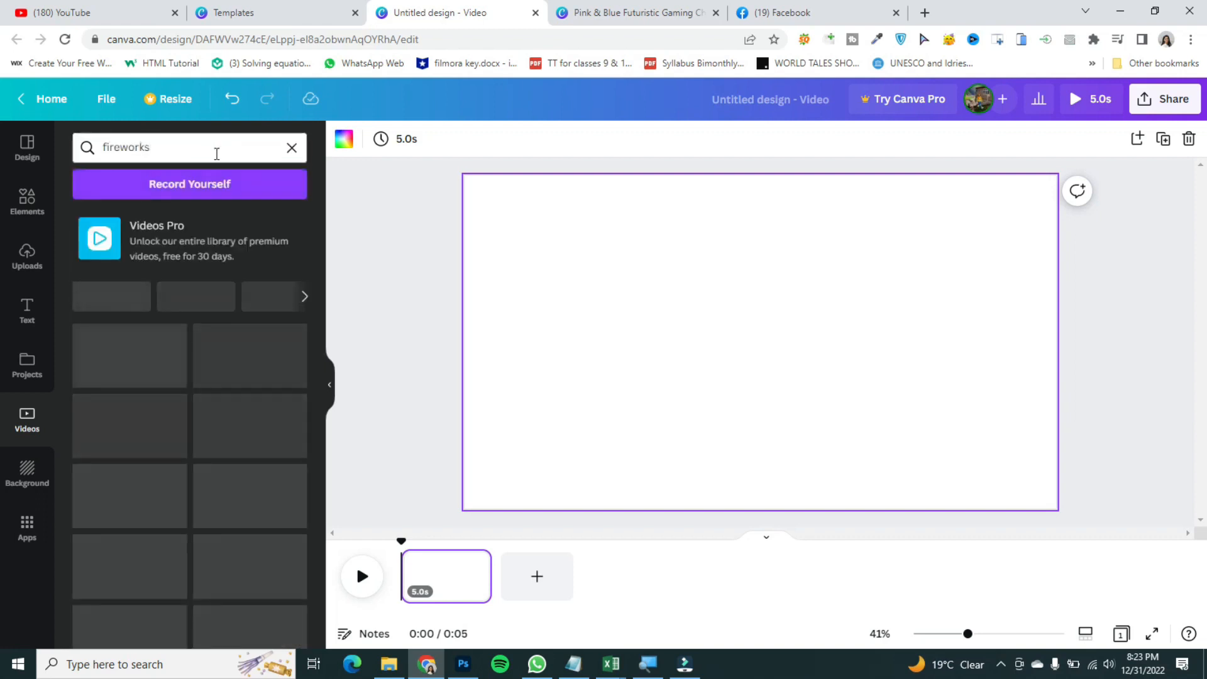
drag(316, 334, 323, 433)
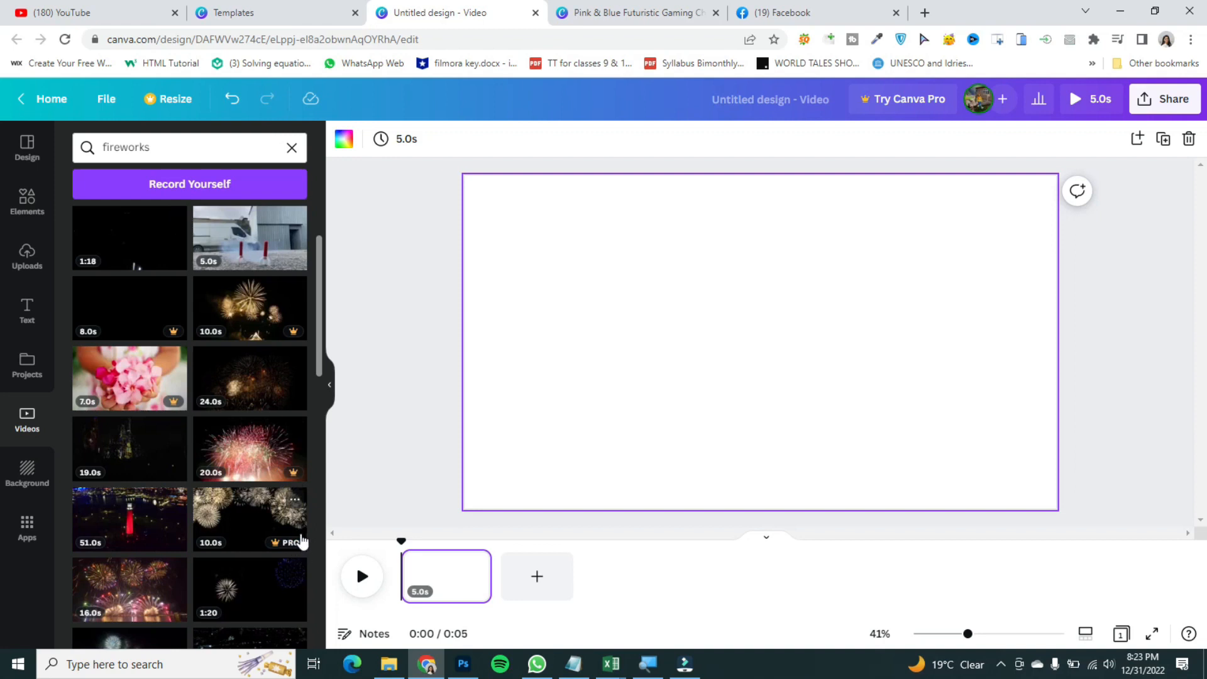
drag(322, 348, 319, 296)
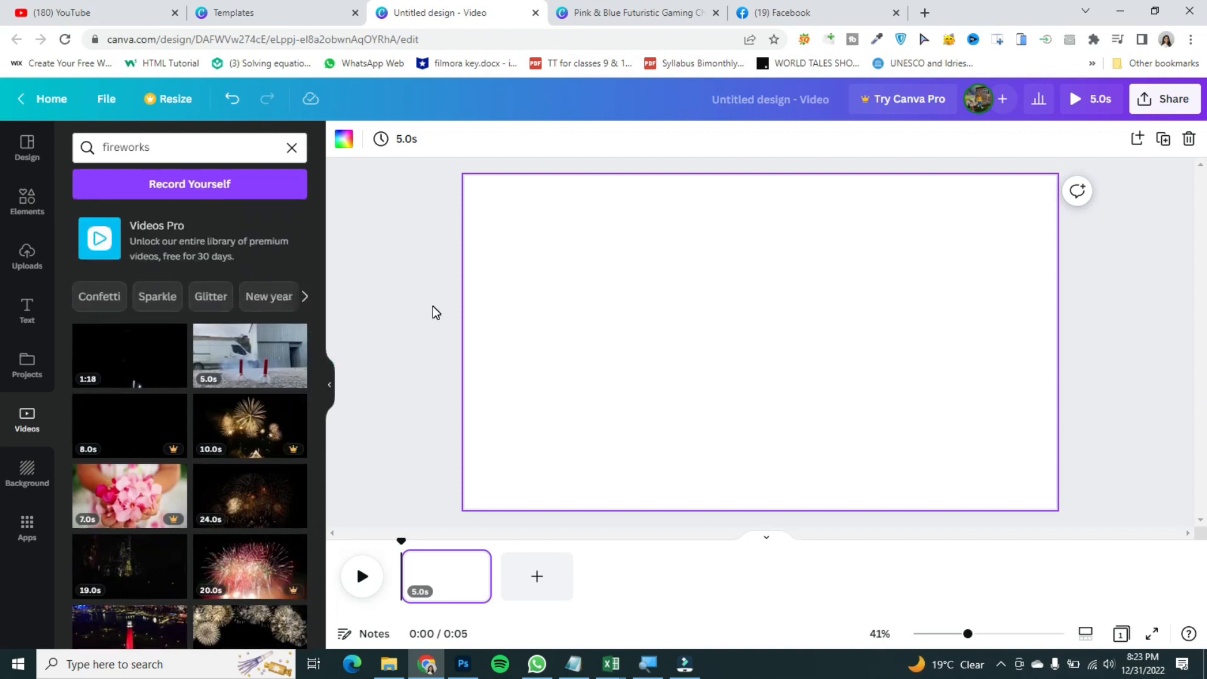
click(457, 332)
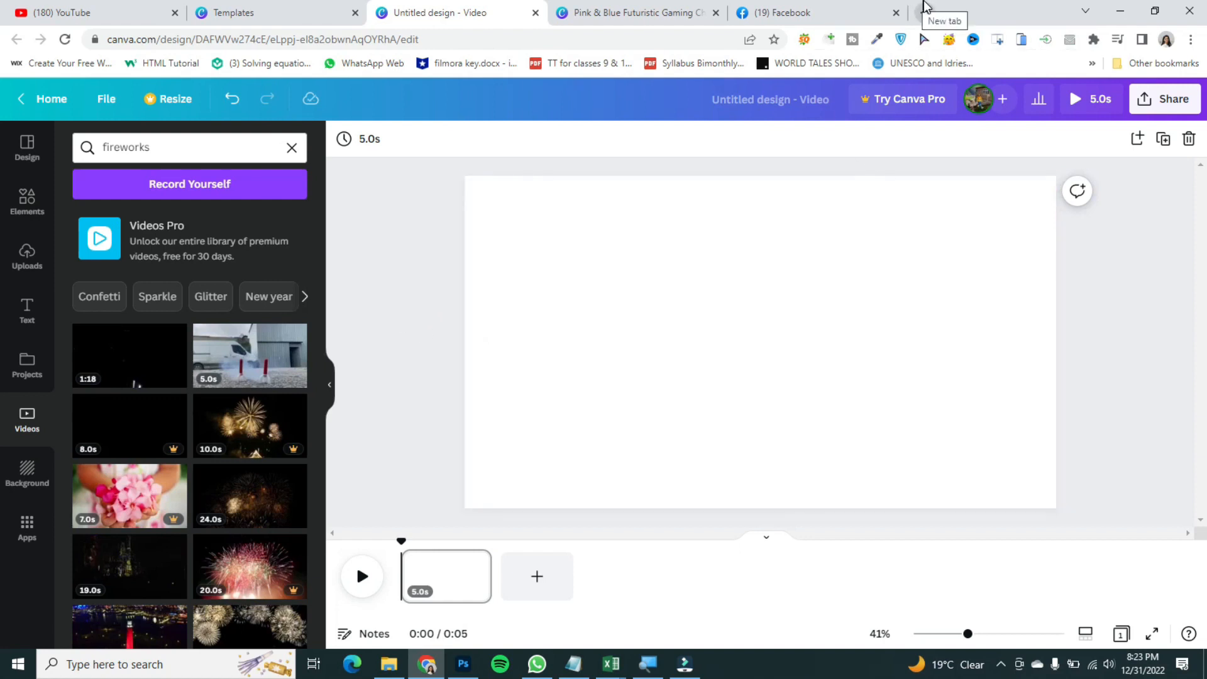
Step: Open a new browser tab, search Google for pexels, and open the Pexels website
click(924, 12)
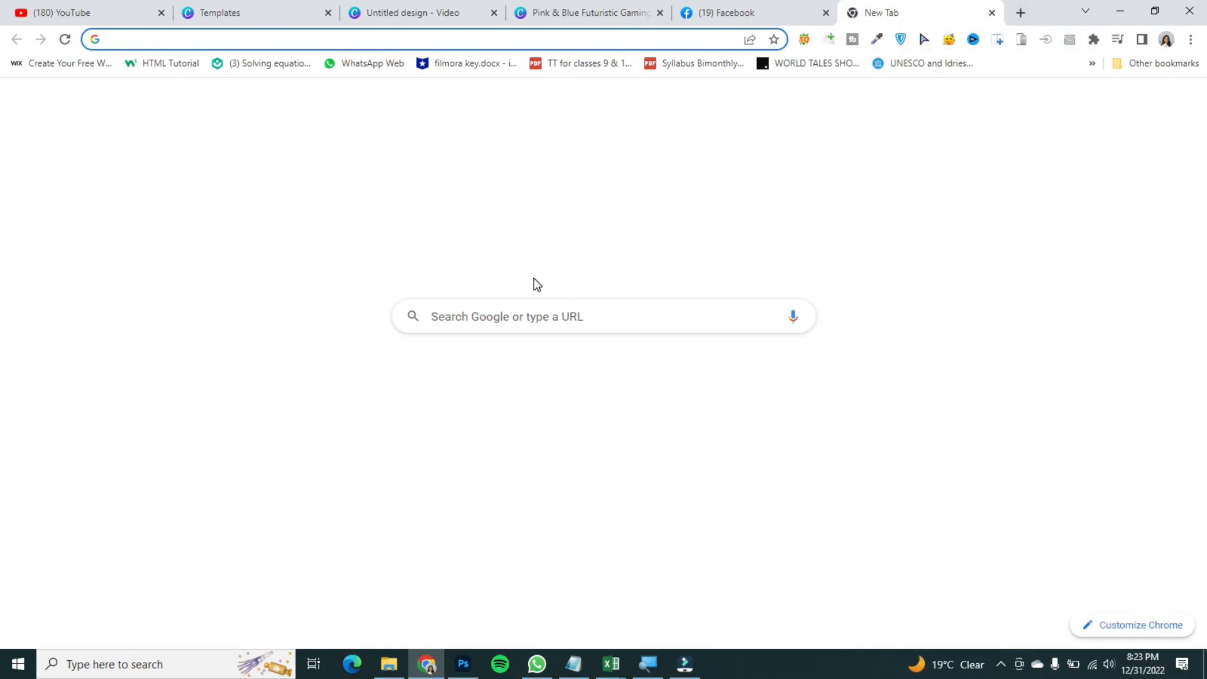
text(pexels)
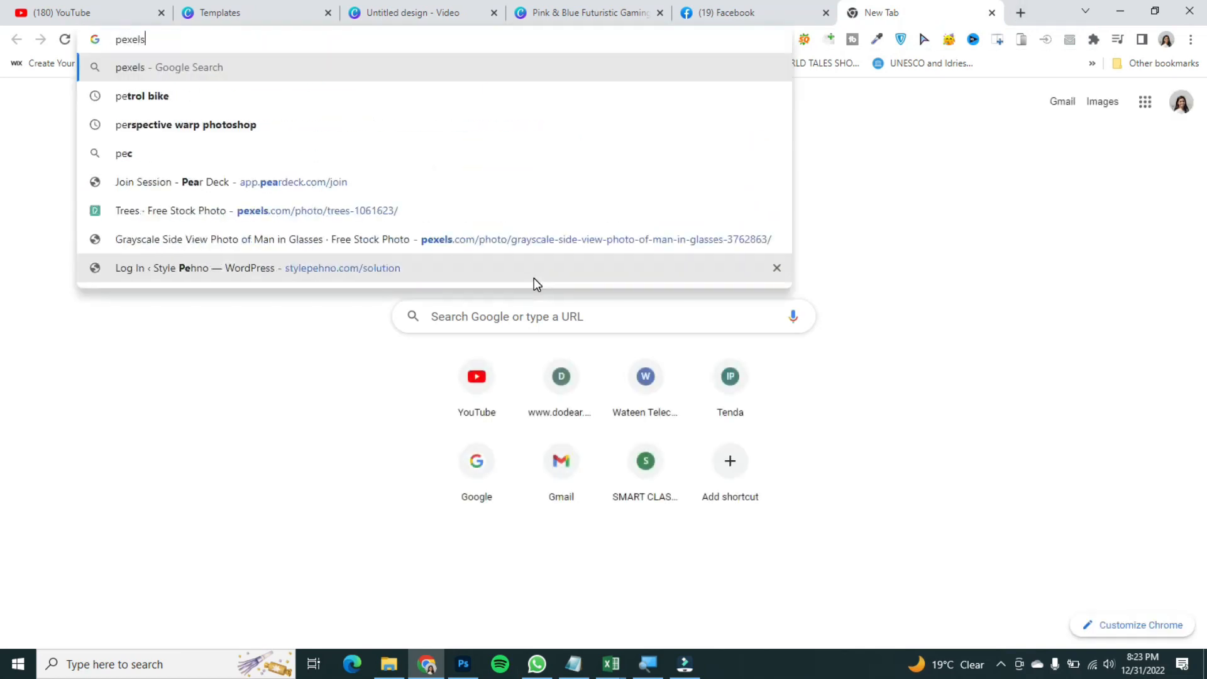
key(Return)
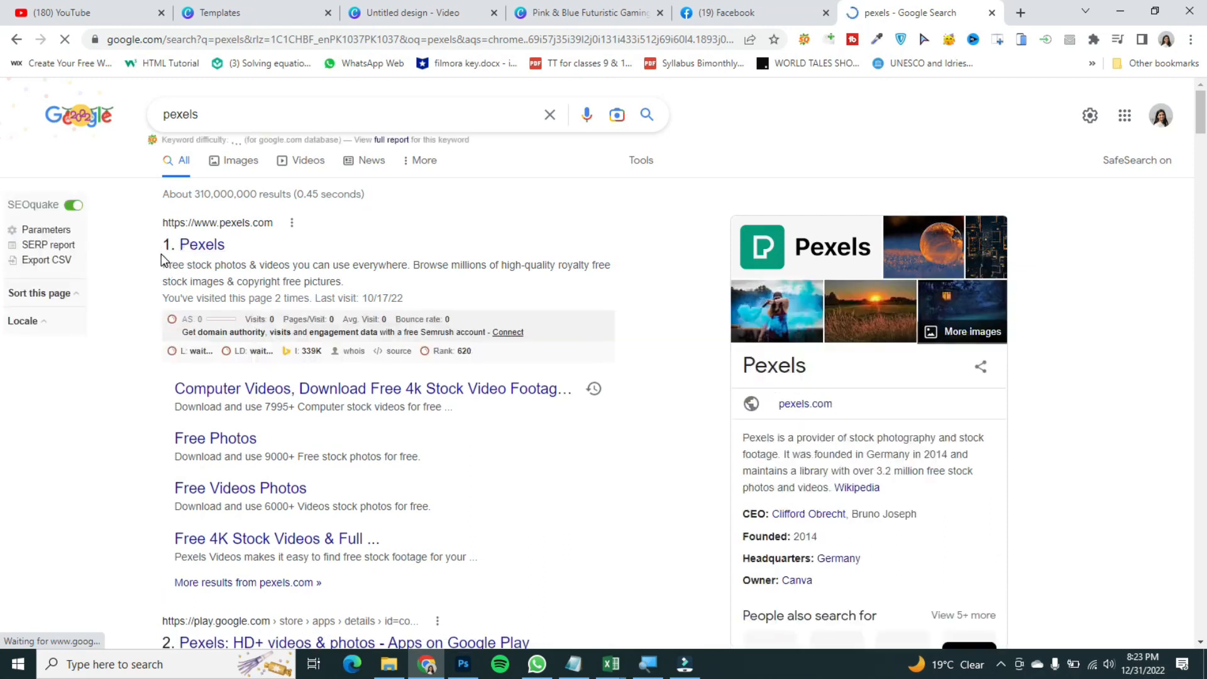
click(170, 250)
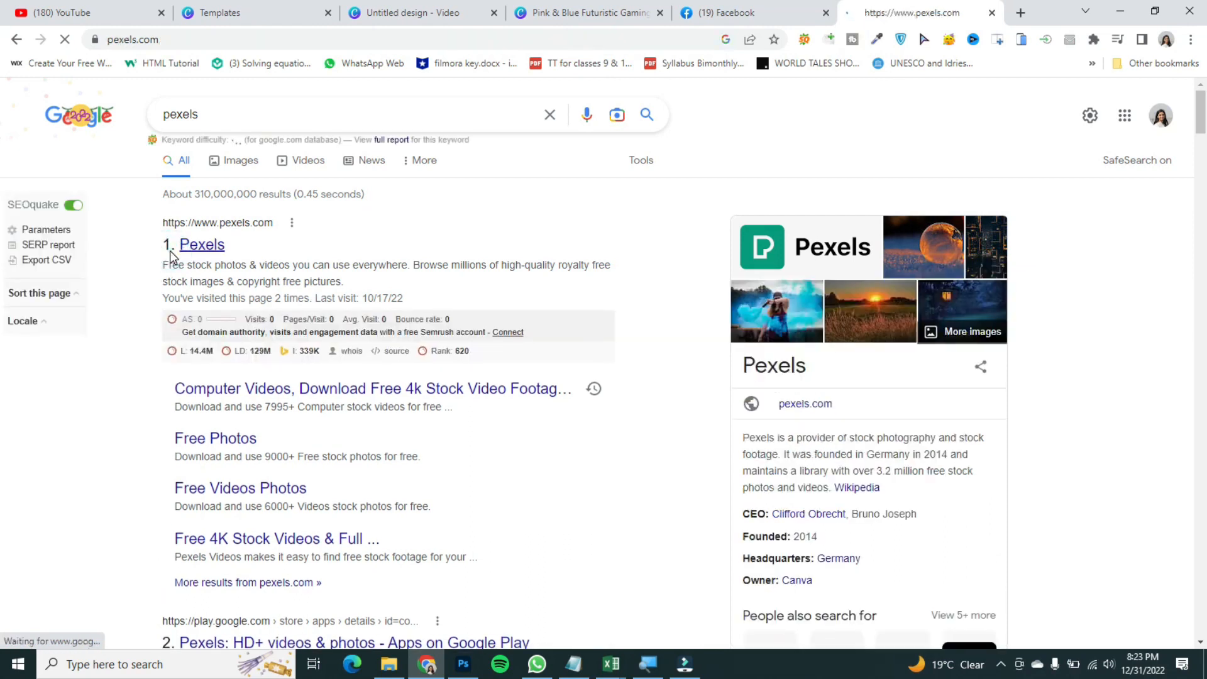
click(1000, 666)
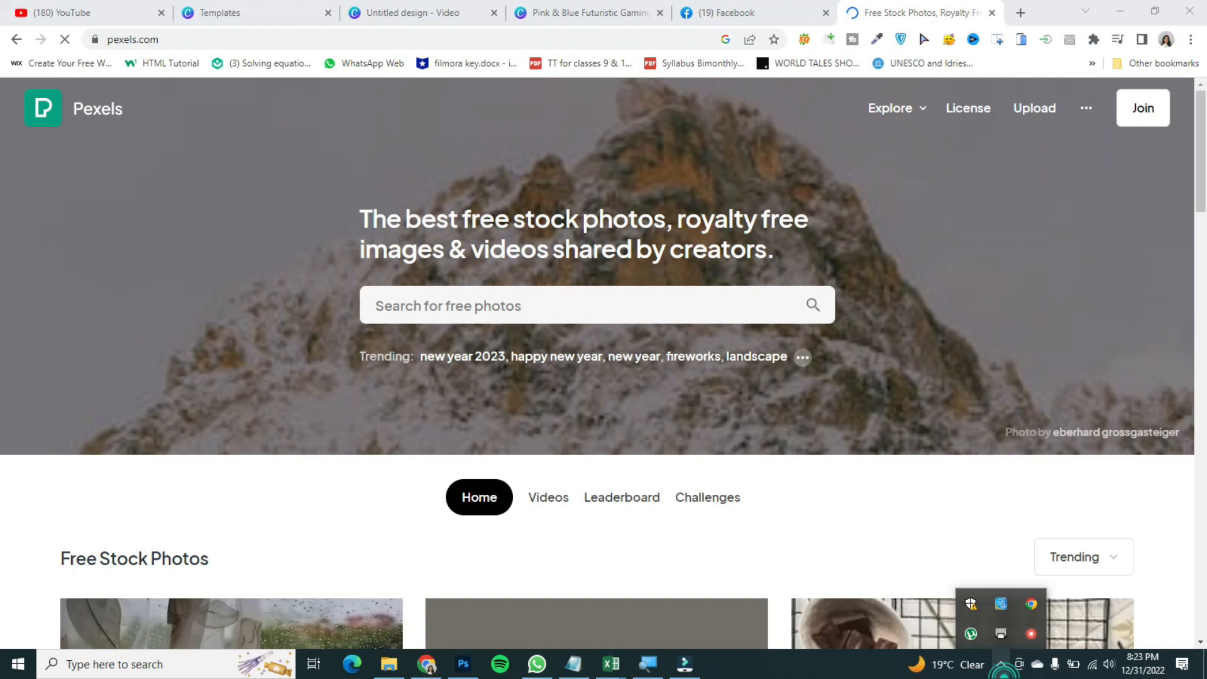
click(1001, 665)
click(1001, 664)
click(1001, 665)
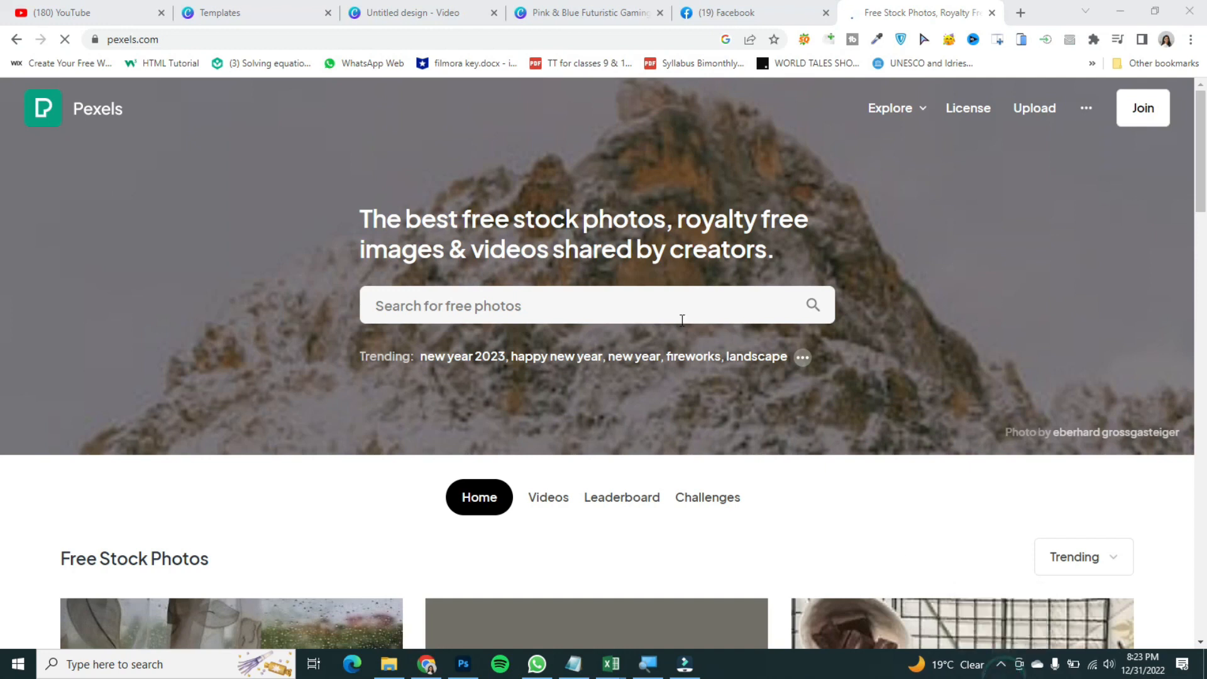
Step: Switch to the Pexels videos section and search for fireworks
click(400, 308)
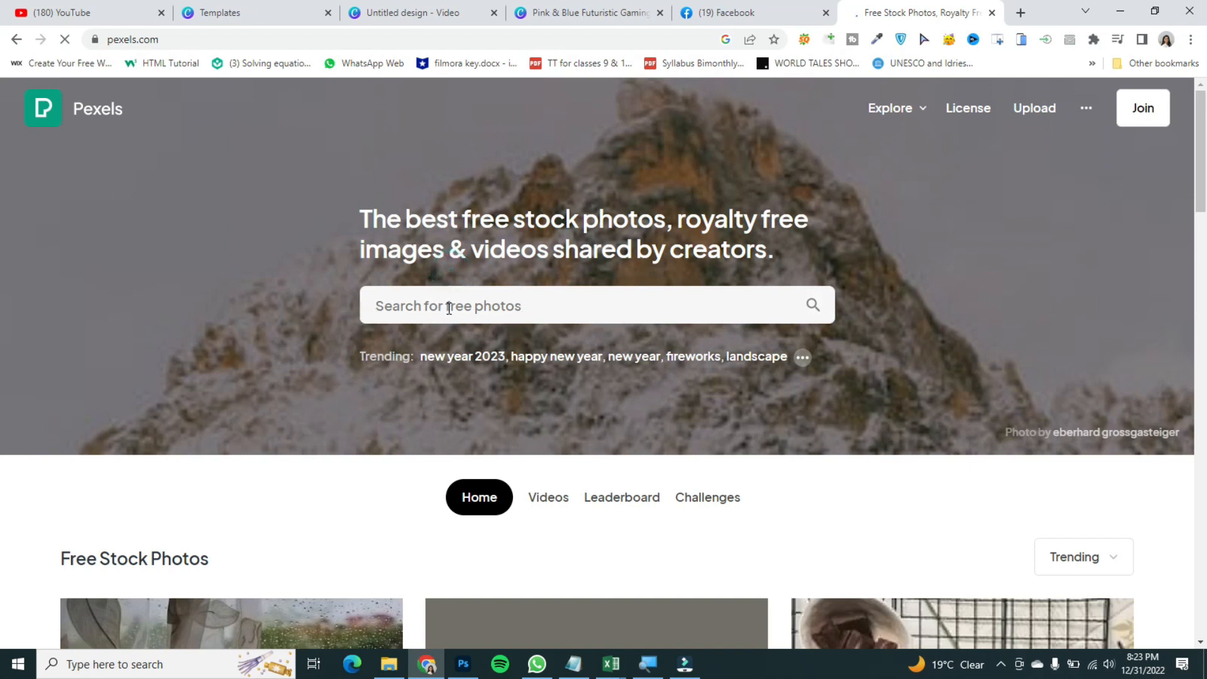
scroll(531, 305, down, 4)
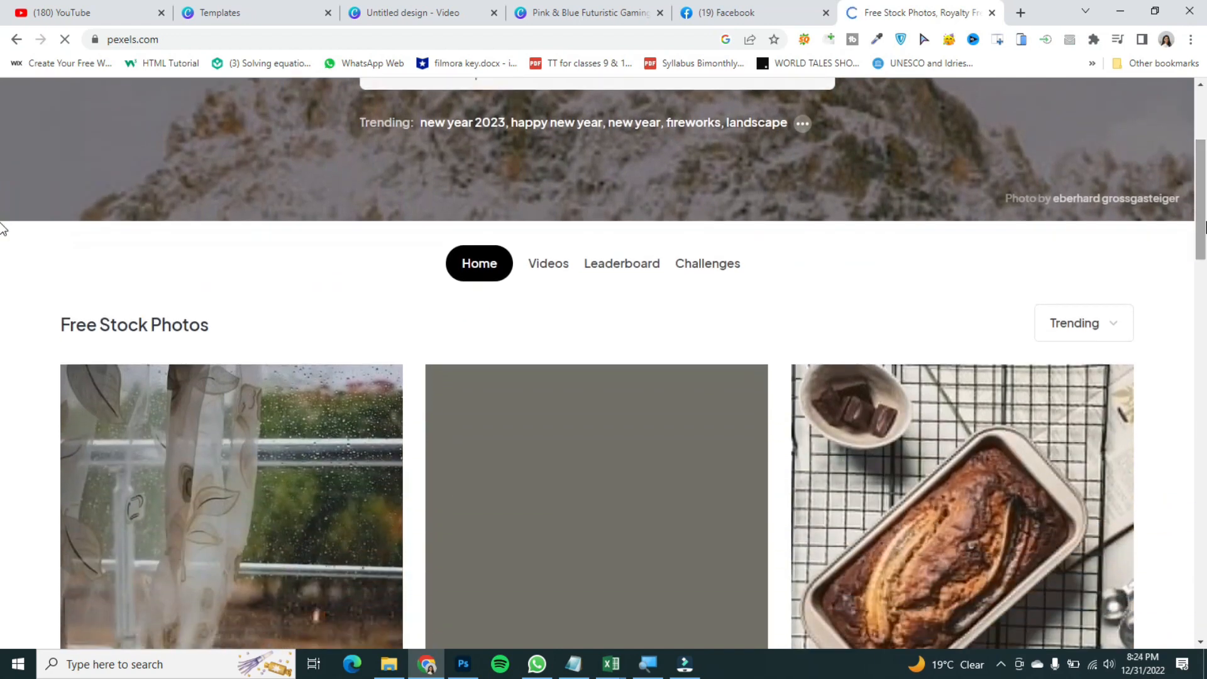
click(546, 263)
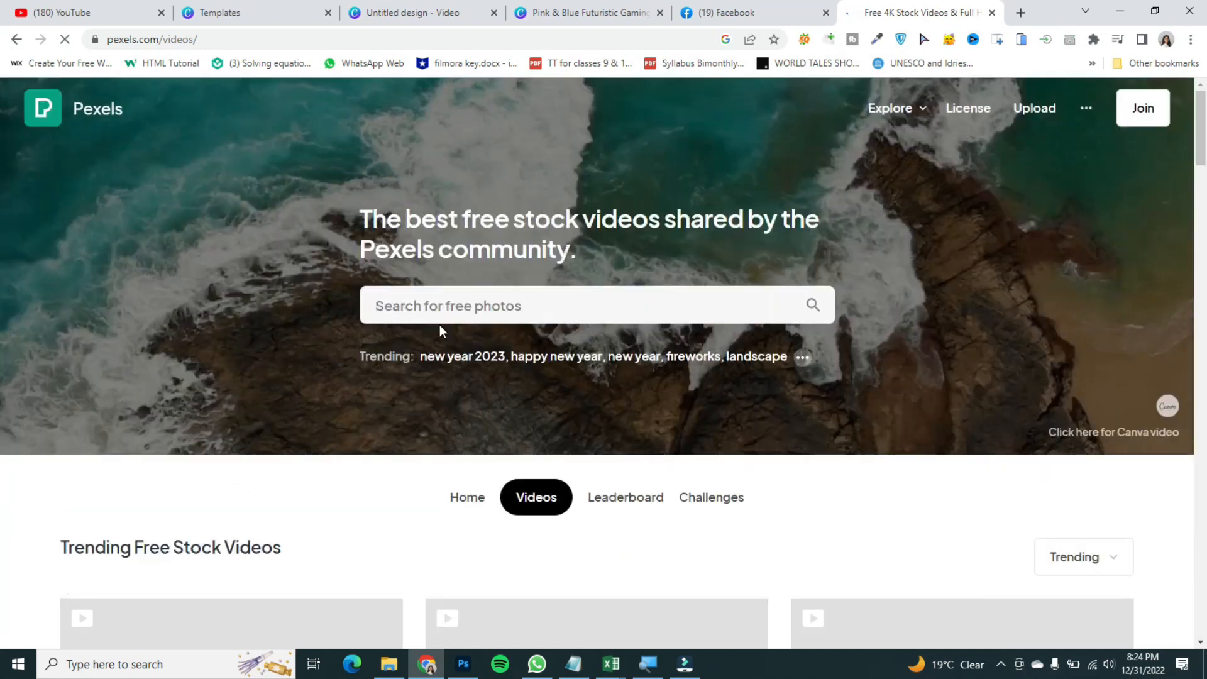
text(fireworks)
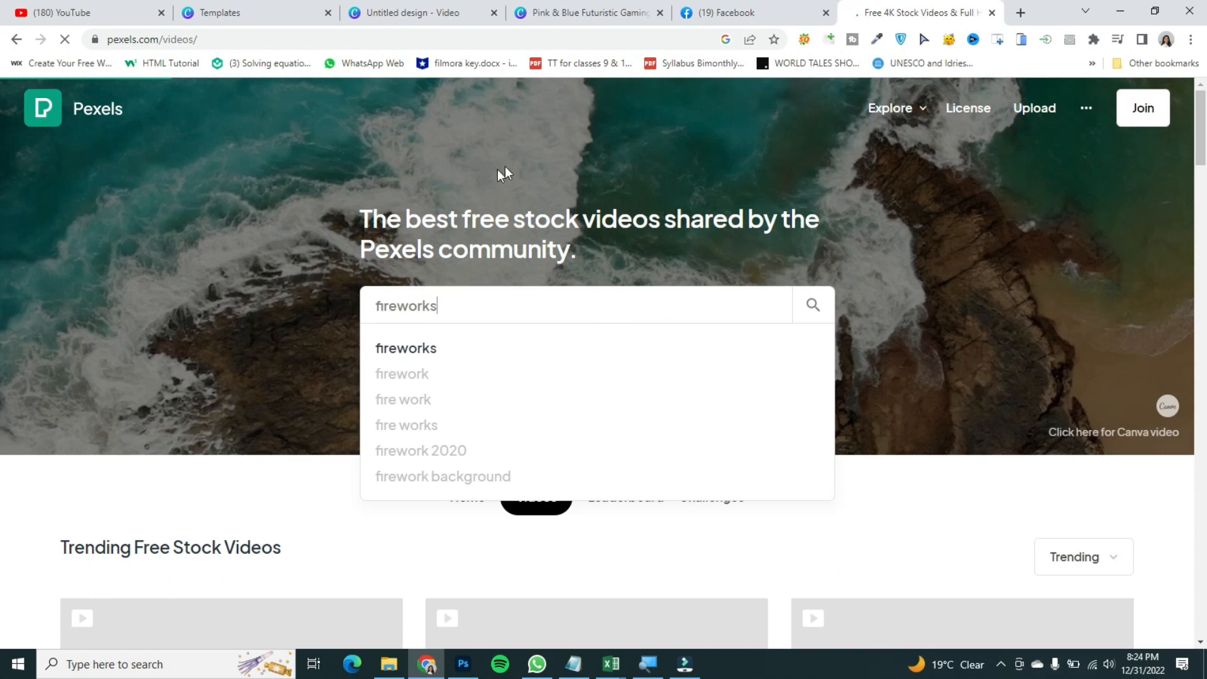
key(Return)
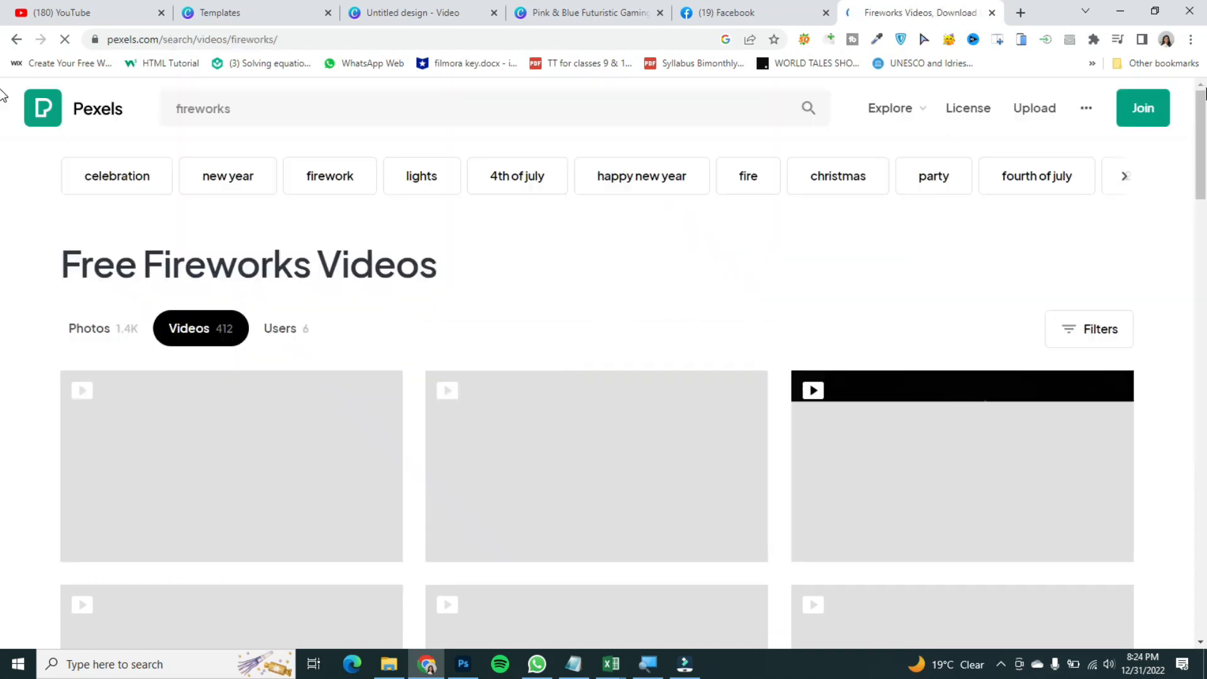
Step: Browse the fireworks video results and open the Fireworks Display video
scroll(3, 126, down, 2)
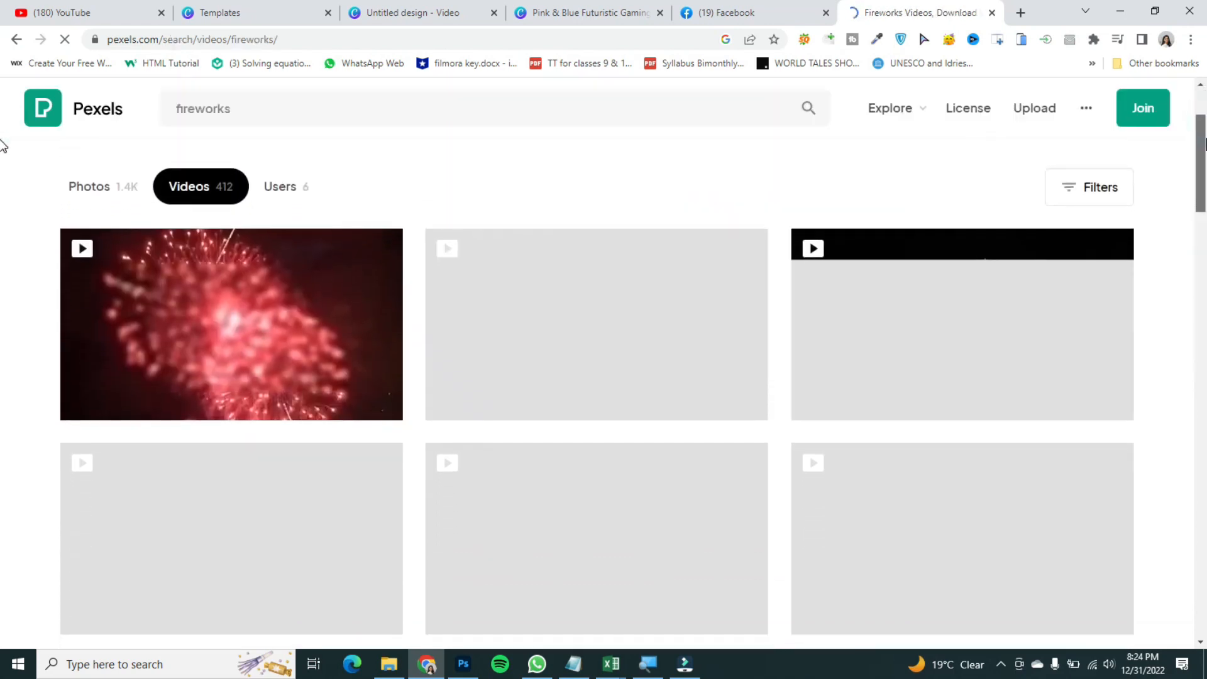
scroll(3, 146, down, 4)
scroll(2, 175, up, 7)
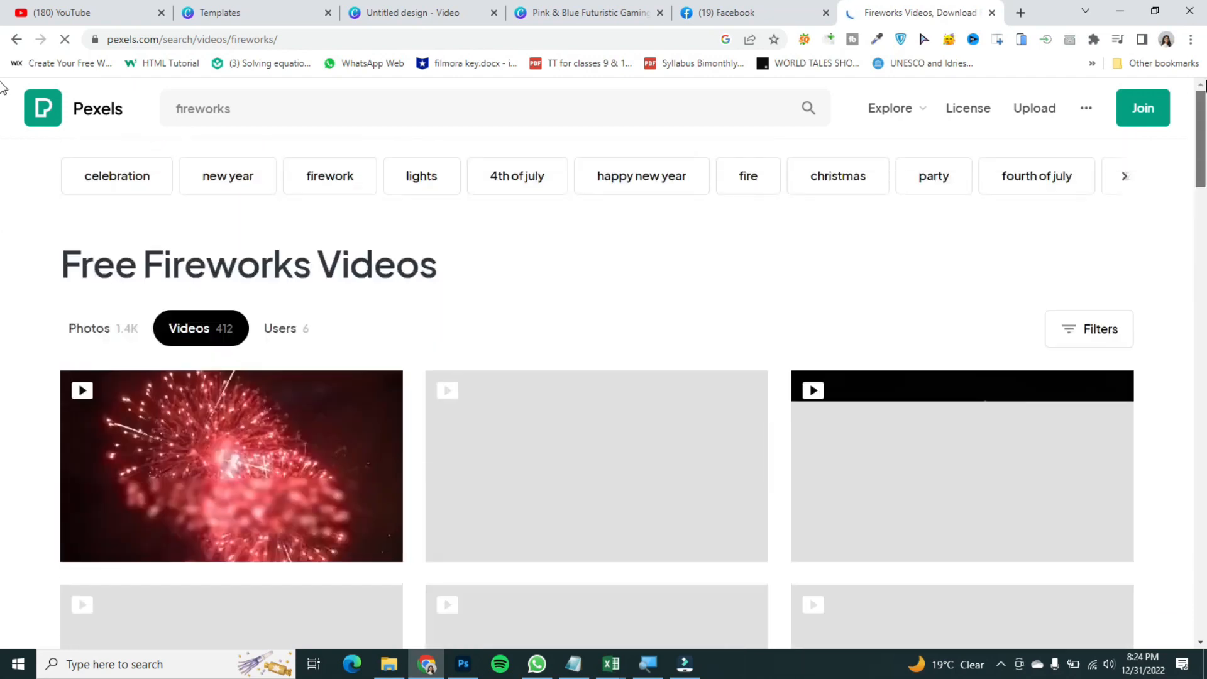
mouse_move(1030, 555)
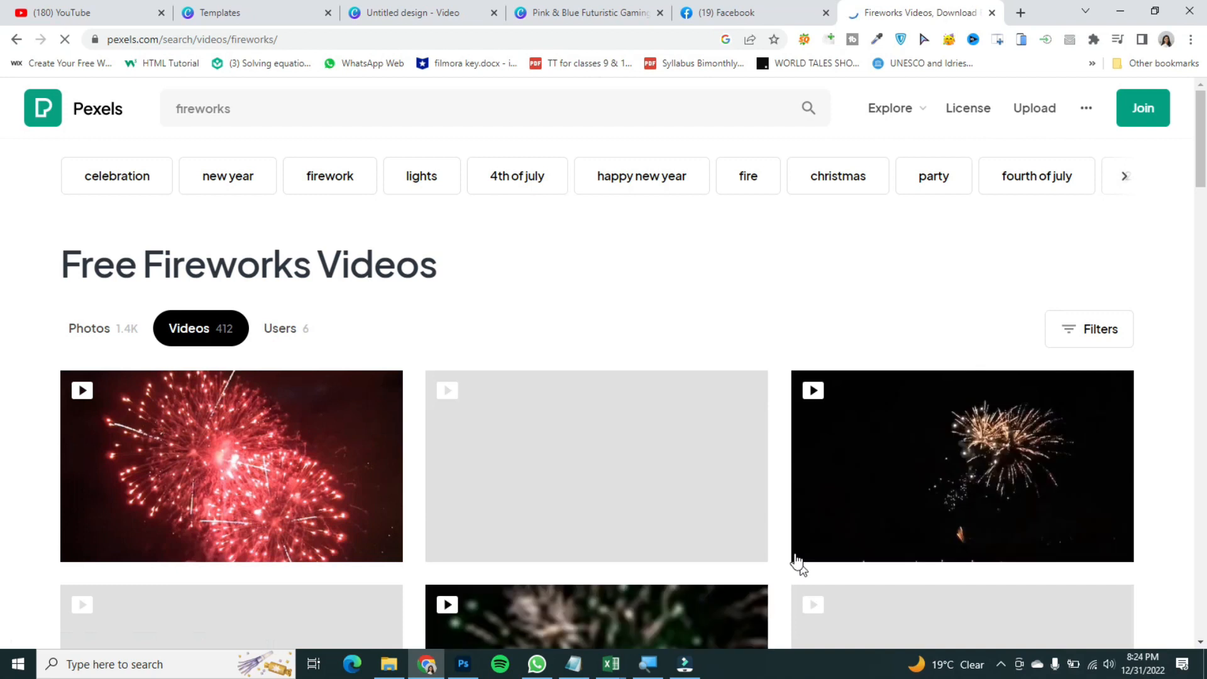
scroll(3, 241, down, 8)
scroll(2, 216, up, 5)
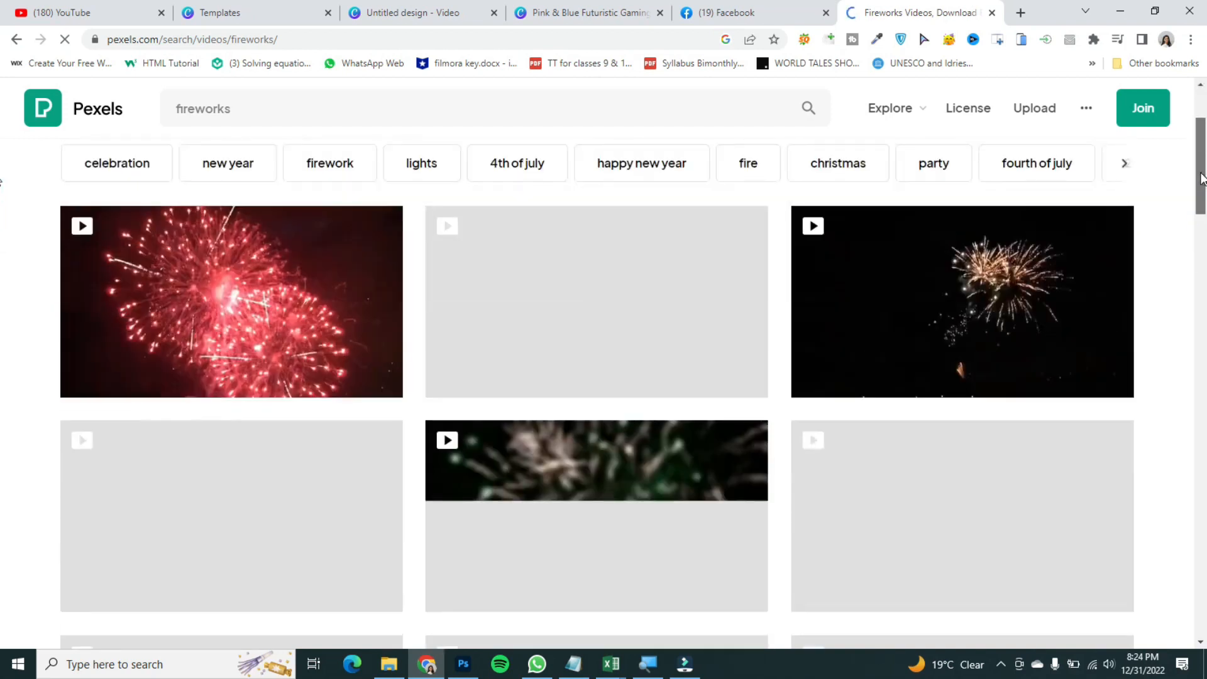
mouse_move(292, 353)
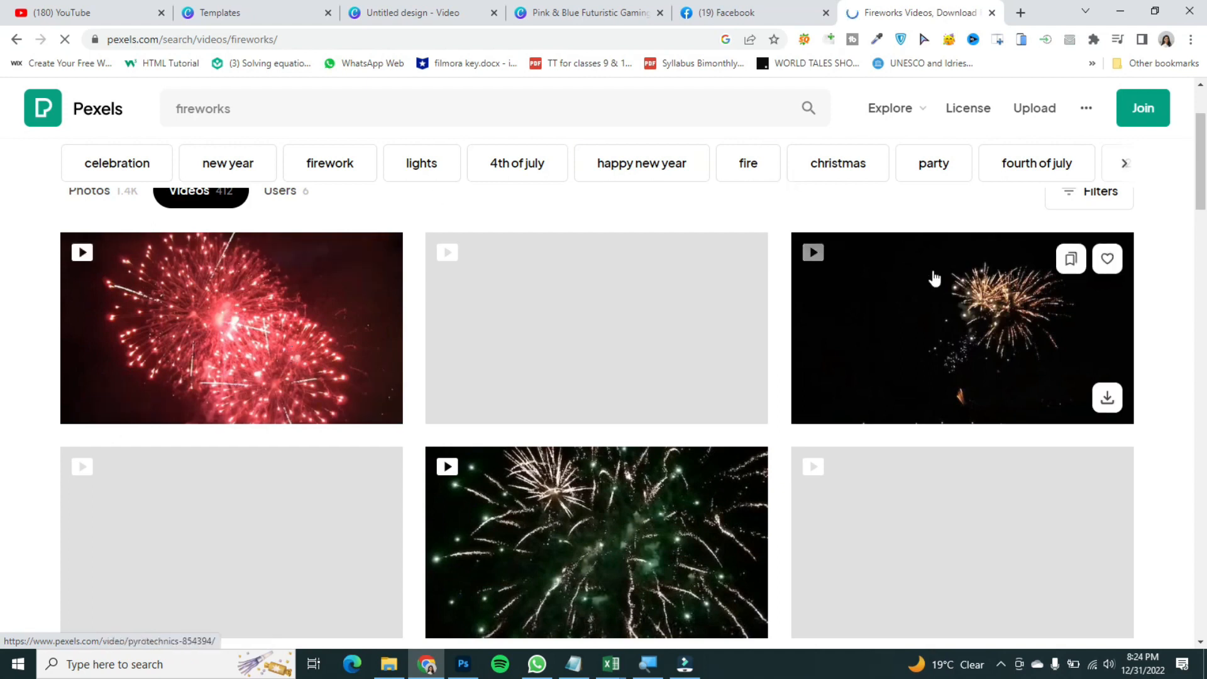
scroll(2, 164, down, 5)
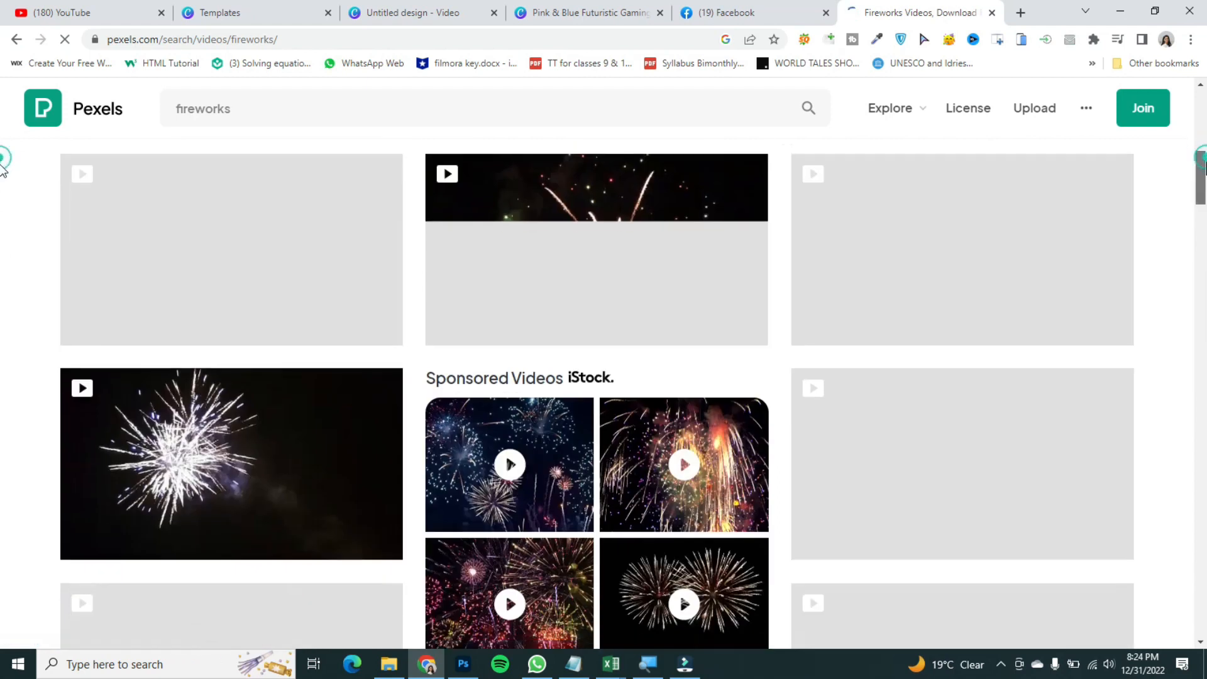
scroll(2, 164, up, 3)
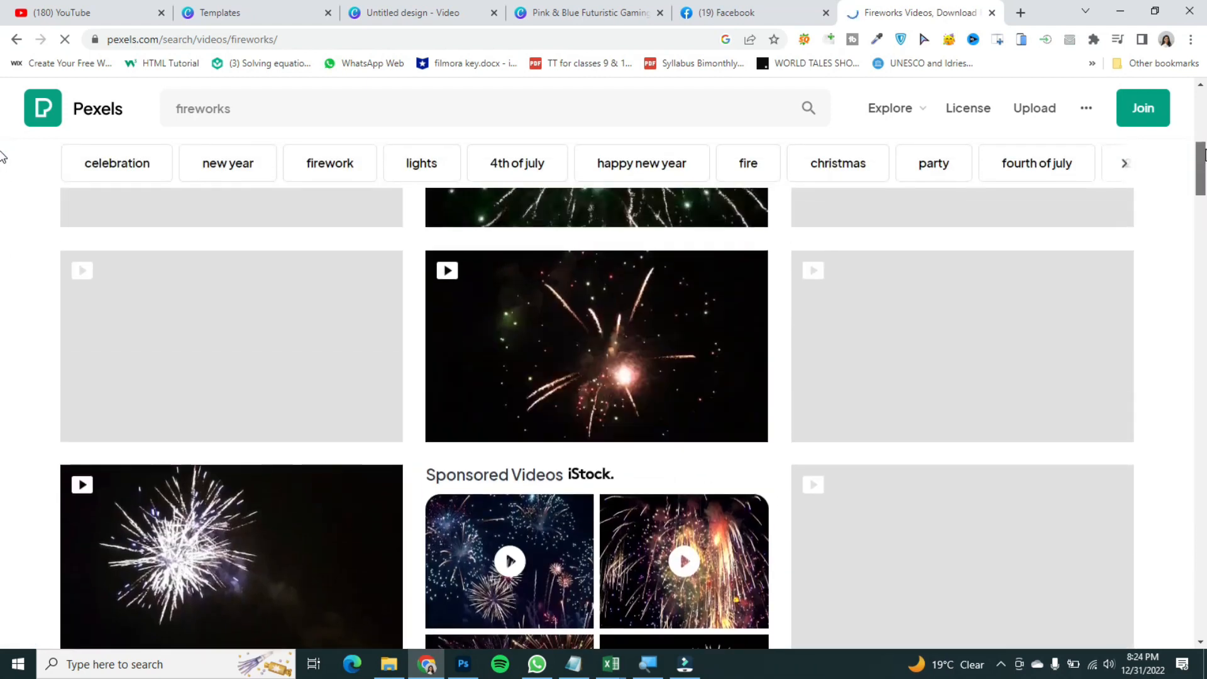
click(590, 364)
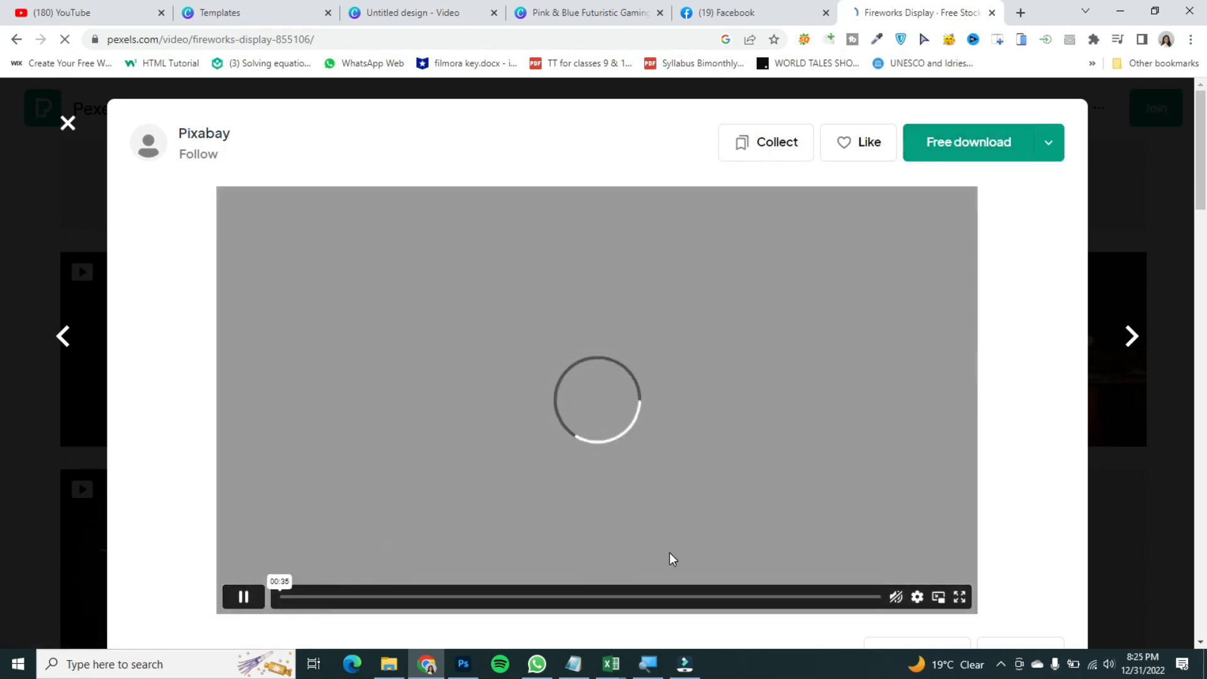
Step: Preview the fireworks video on Pexels and start its free download
click(896, 598)
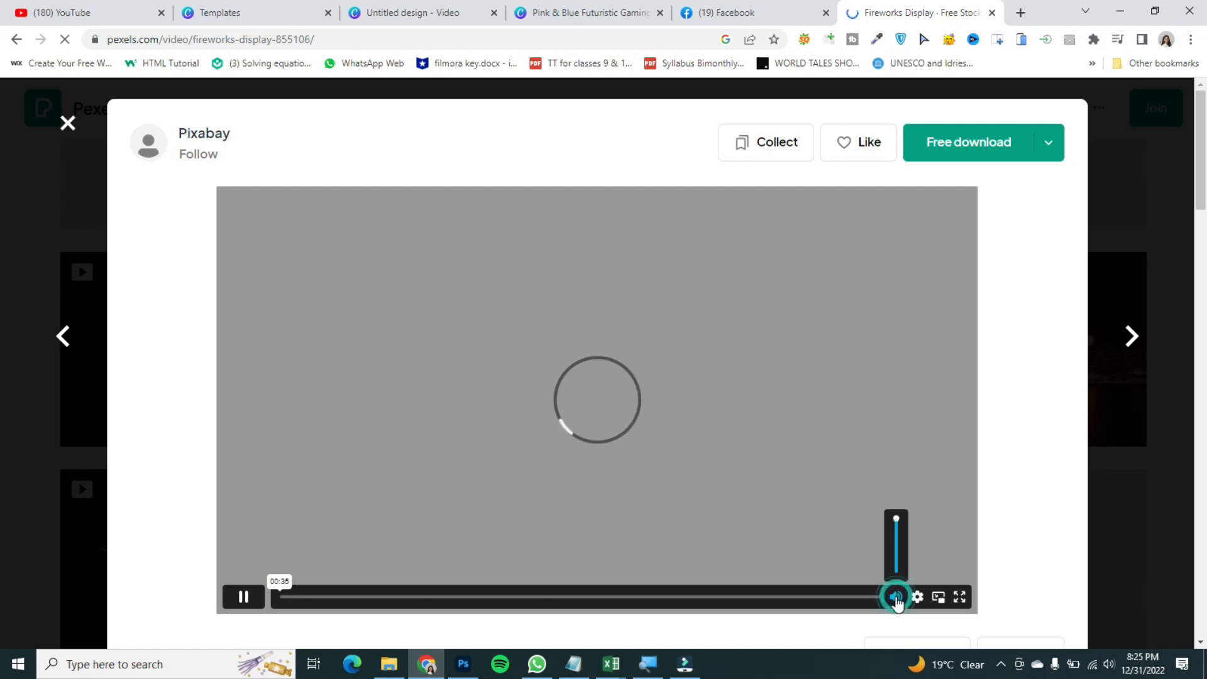
click(896, 596)
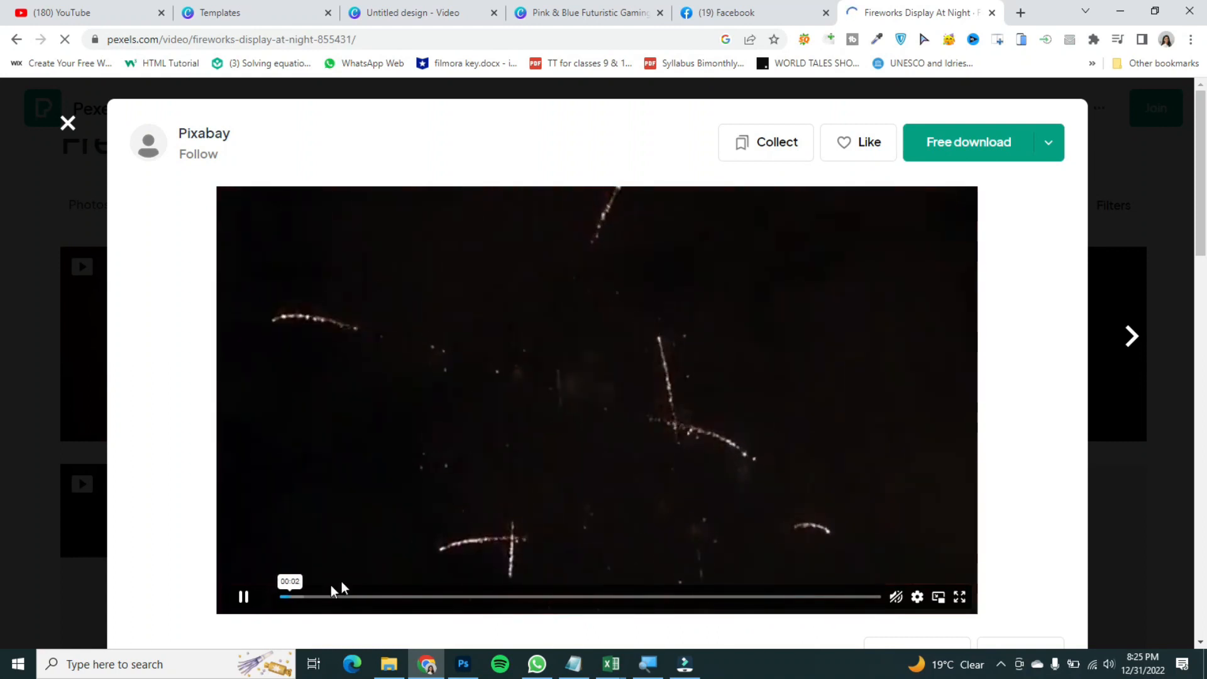
click(318, 595)
drag(309, 597, 261, 599)
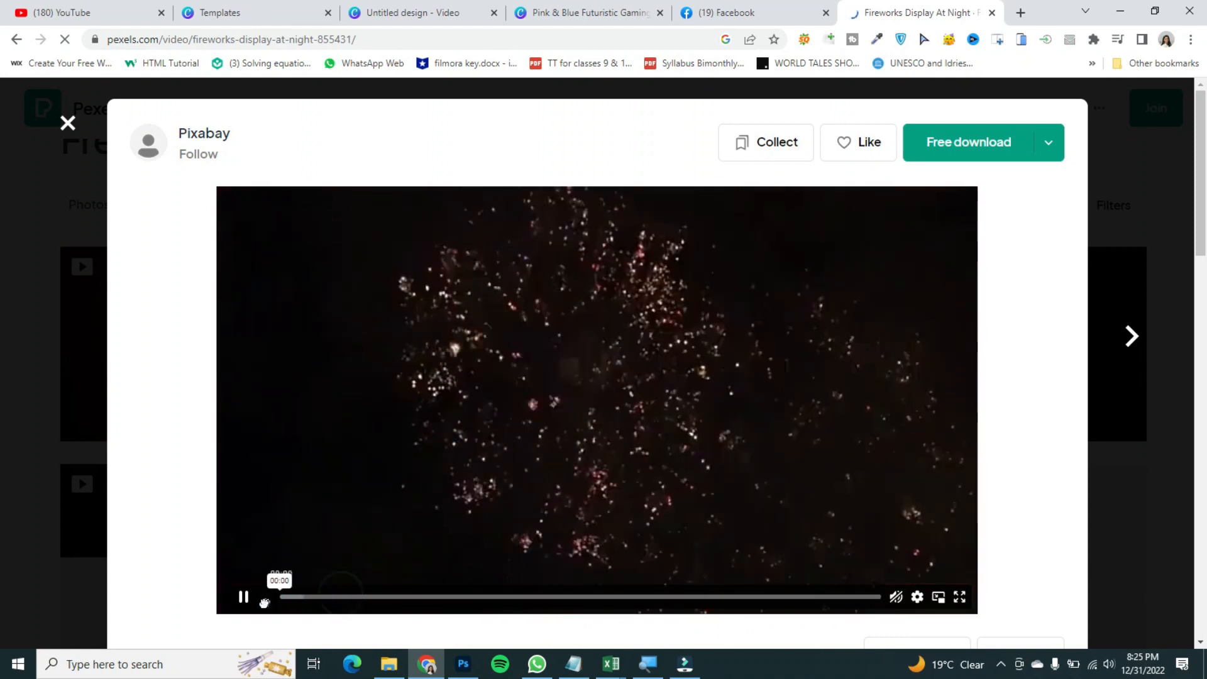
click(241, 598)
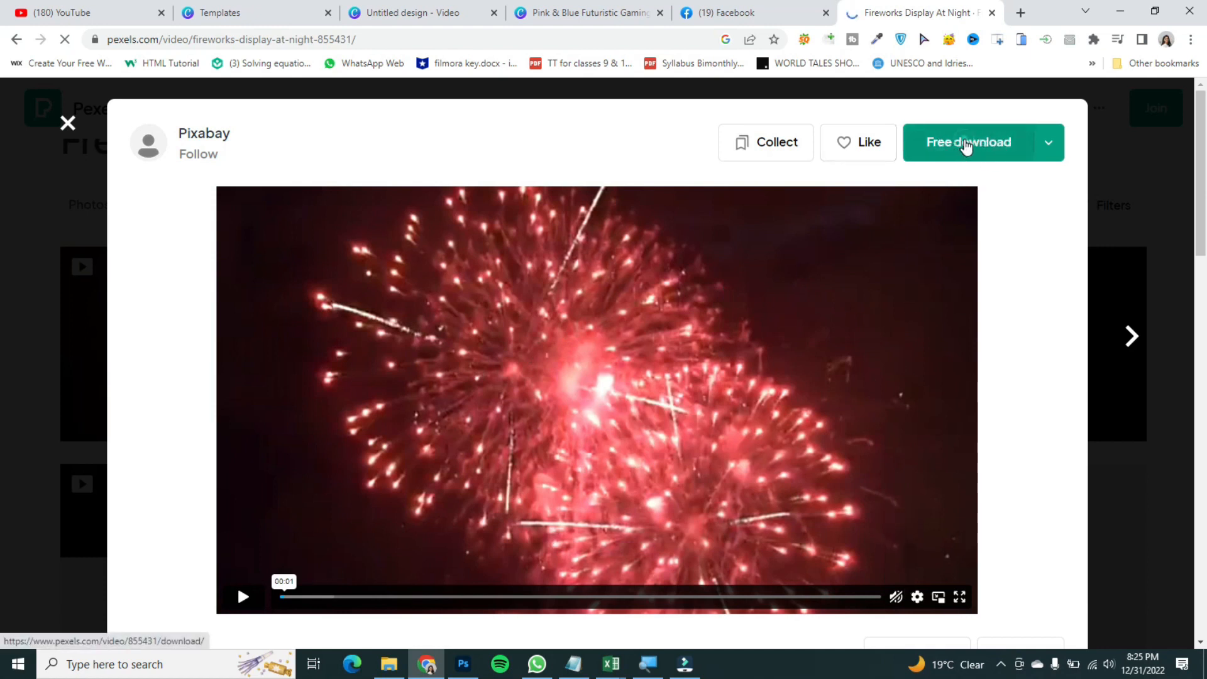
click(965, 143)
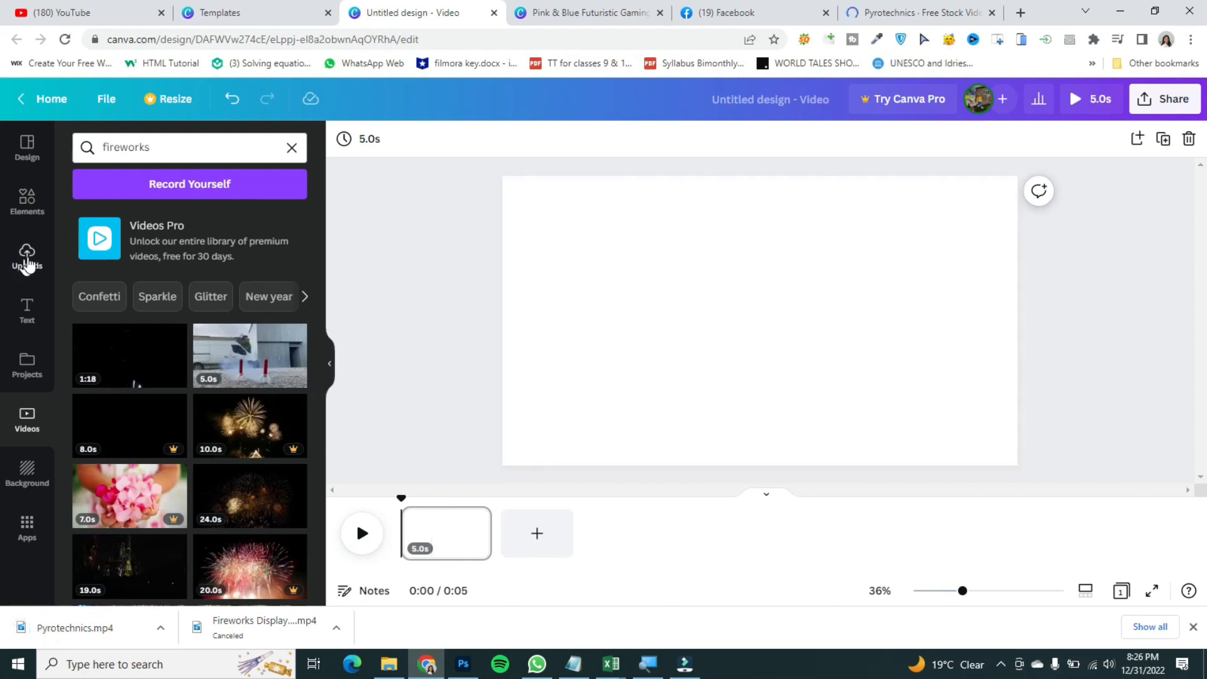
Step: Upload the downloaded Pyrotechnics video from the Downloads folder into the Canva design's uploads
click(26, 267)
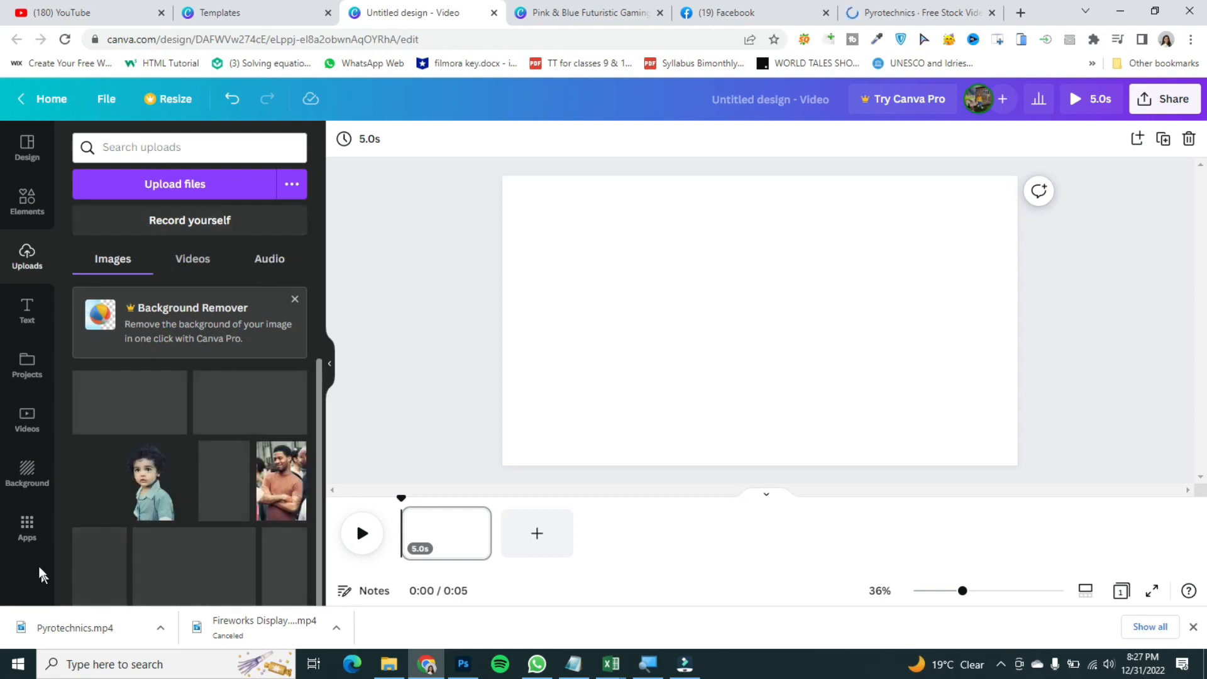
click(186, 186)
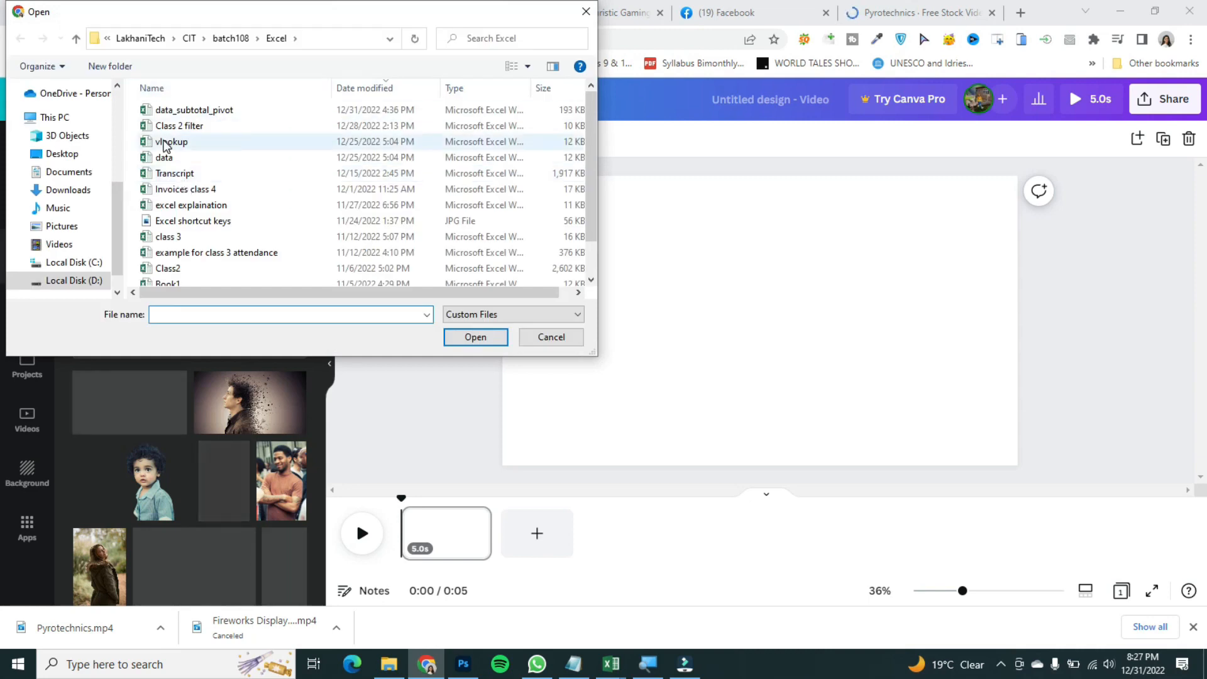
click(68, 190)
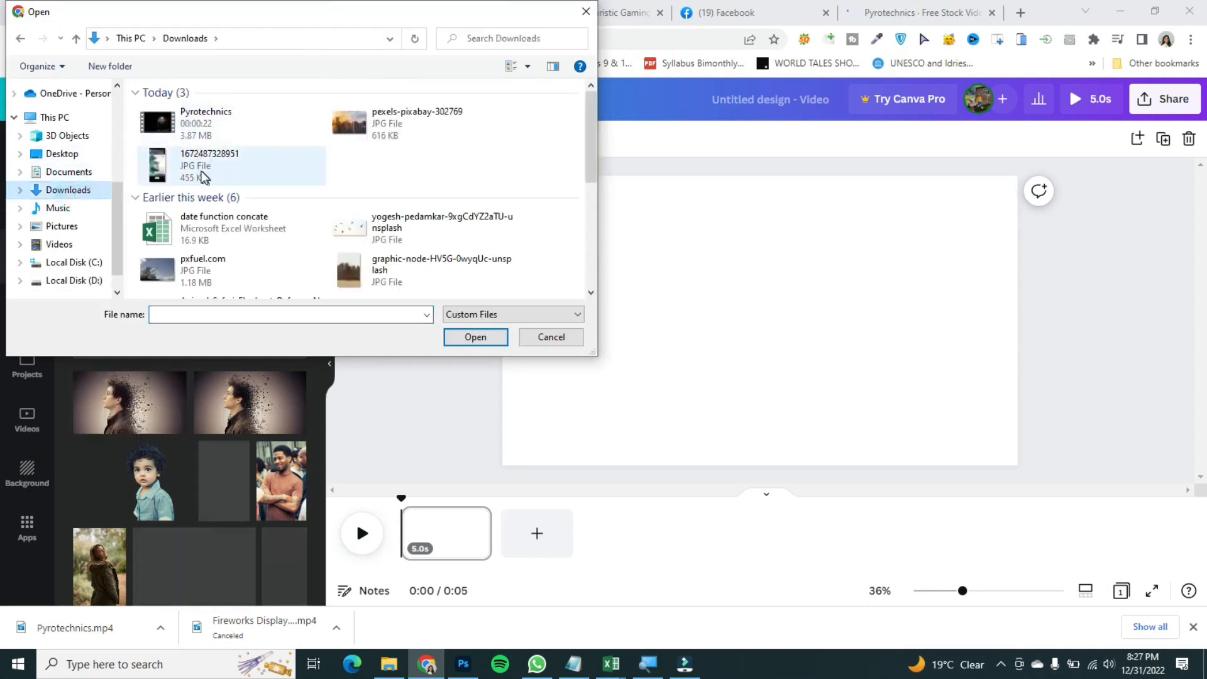
click(197, 124)
click(476, 337)
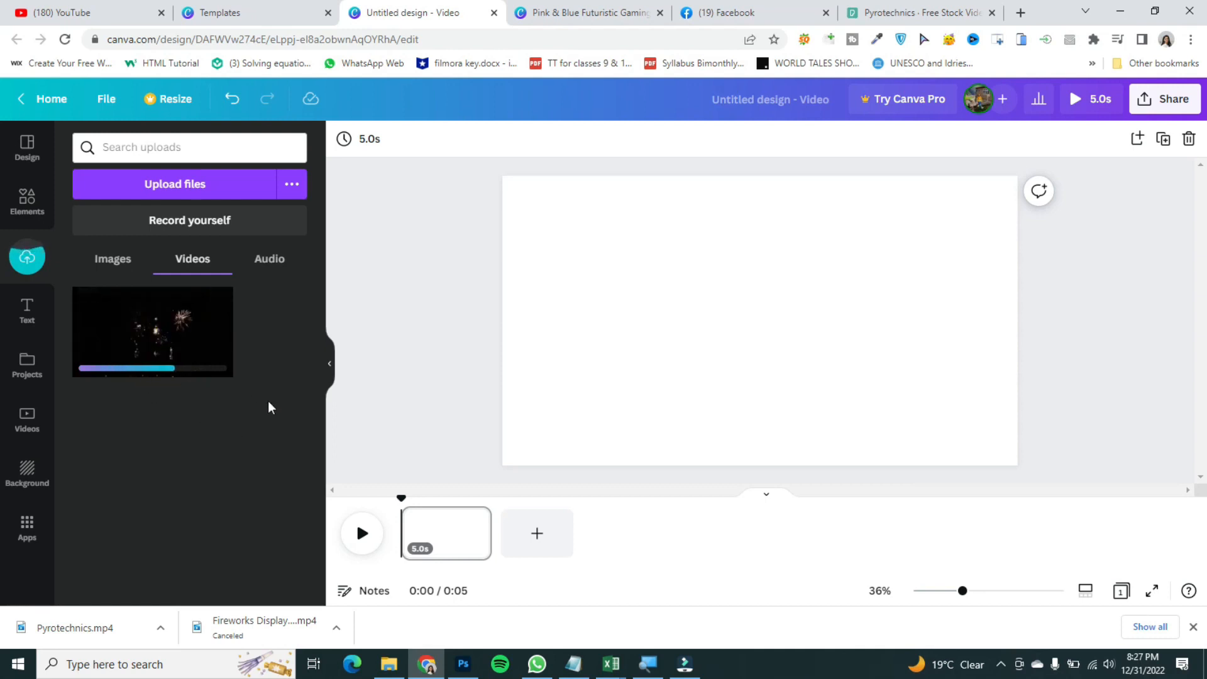
Step: Place the uploaded fireworks video on the page and play it back
drag(129, 323, 507, 327)
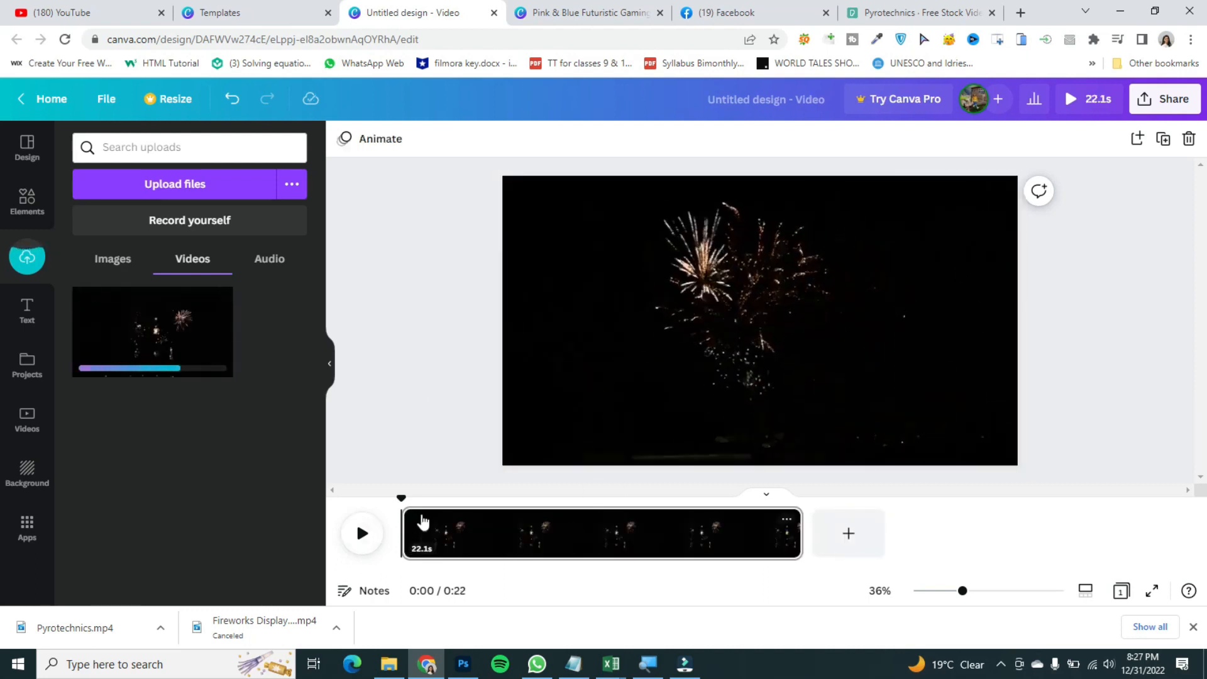
click(404, 497)
drag(404, 497, 634, 497)
drag(735, 481, 392, 533)
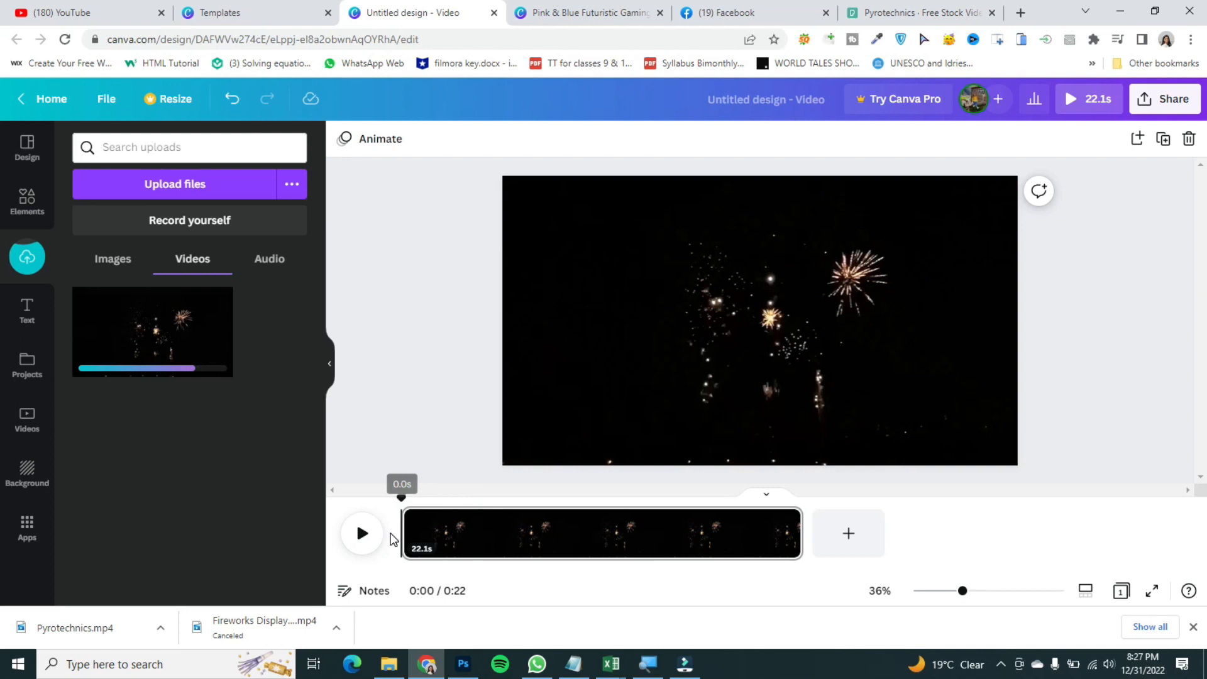
click(356, 534)
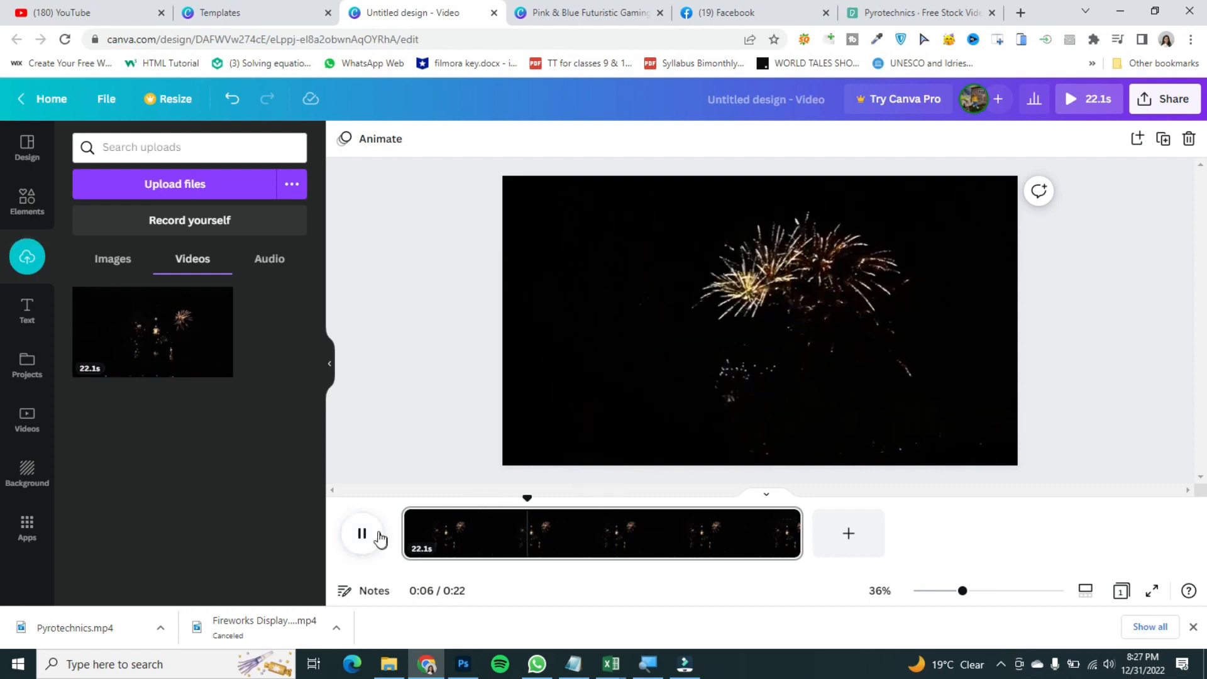
click(368, 535)
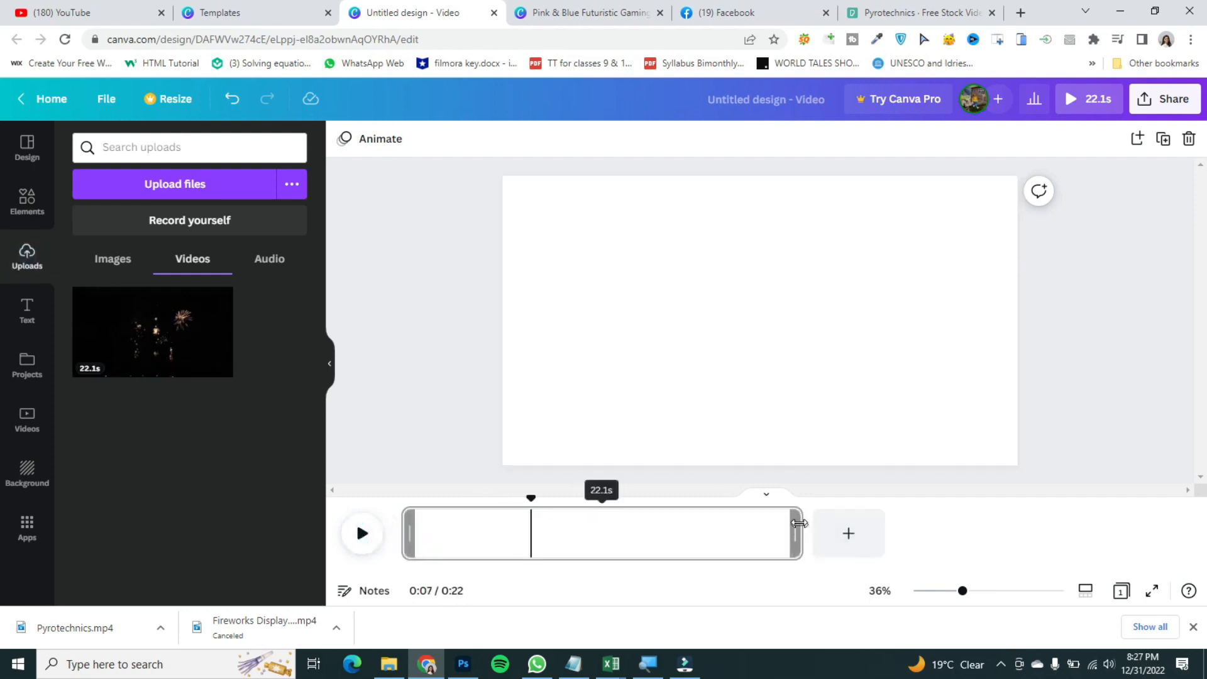
Step: Trim the video clip to about 7.8 seconds and preview the result from the start
drag(771, 534, 536, 557)
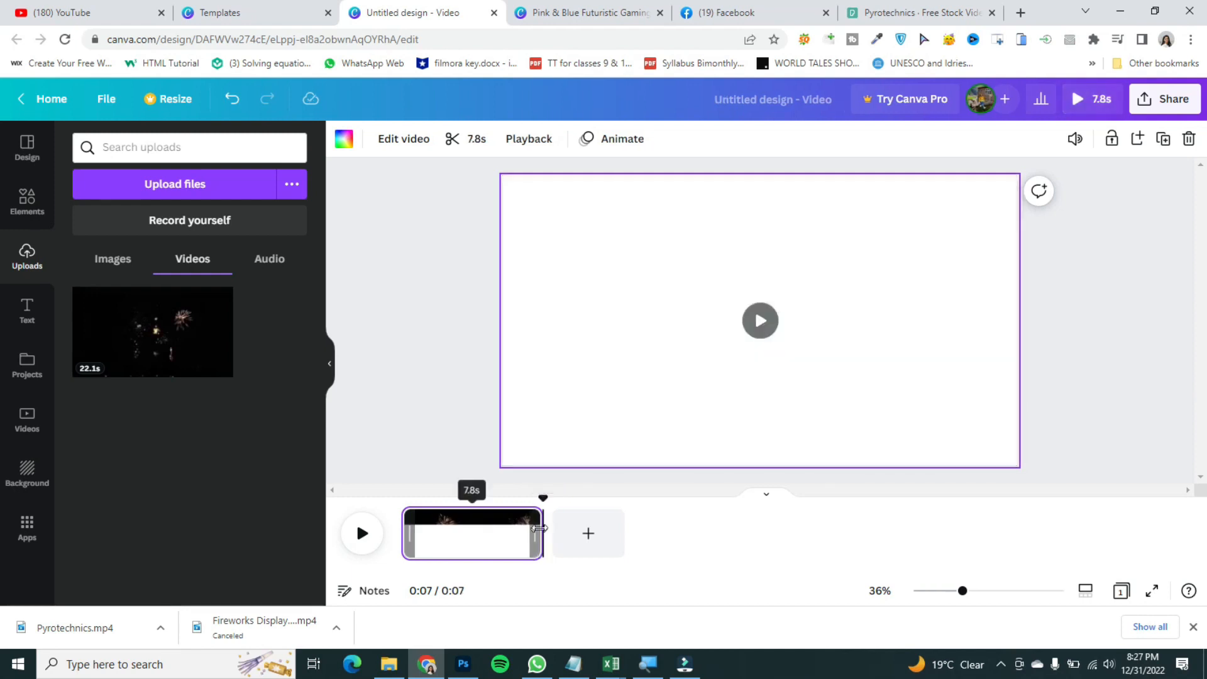
drag(534, 498, 382, 512)
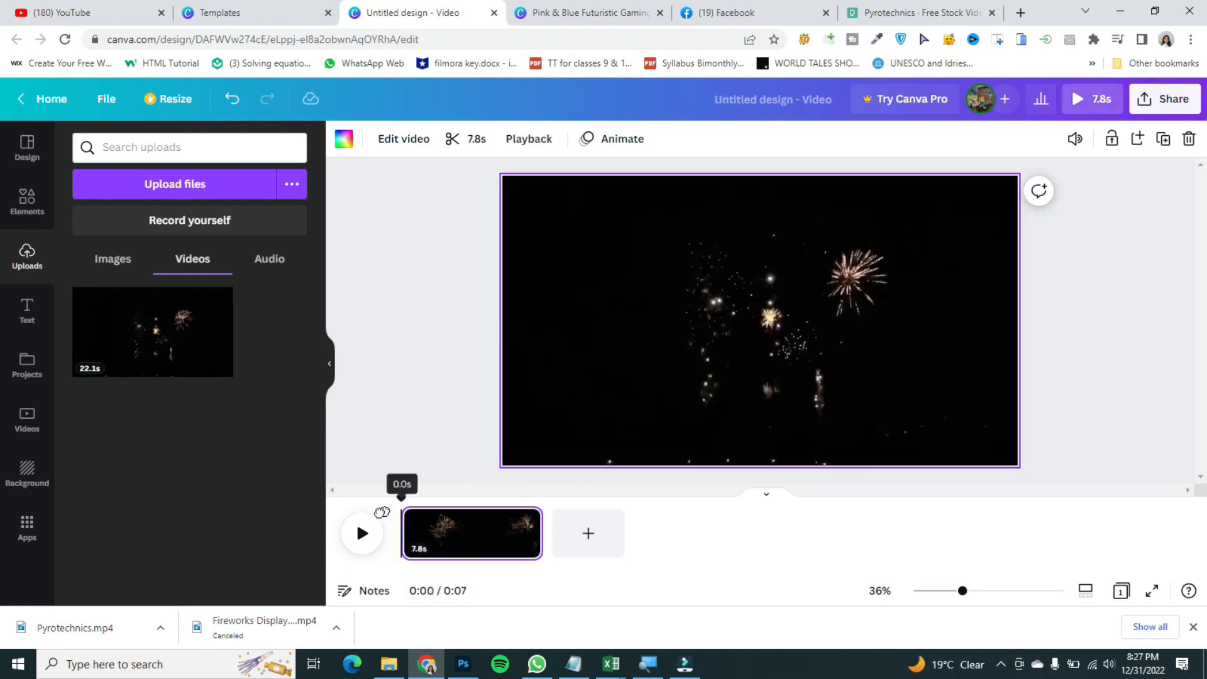
click(358, 544)
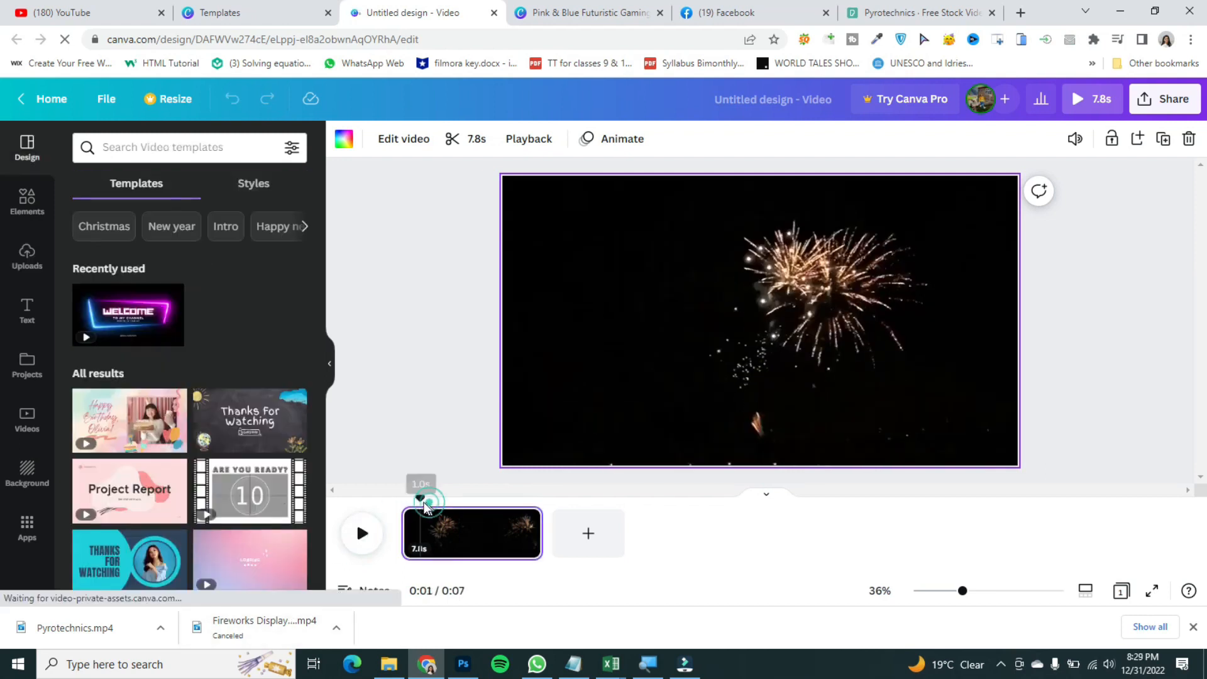
drag(423, 501, 467, 498)
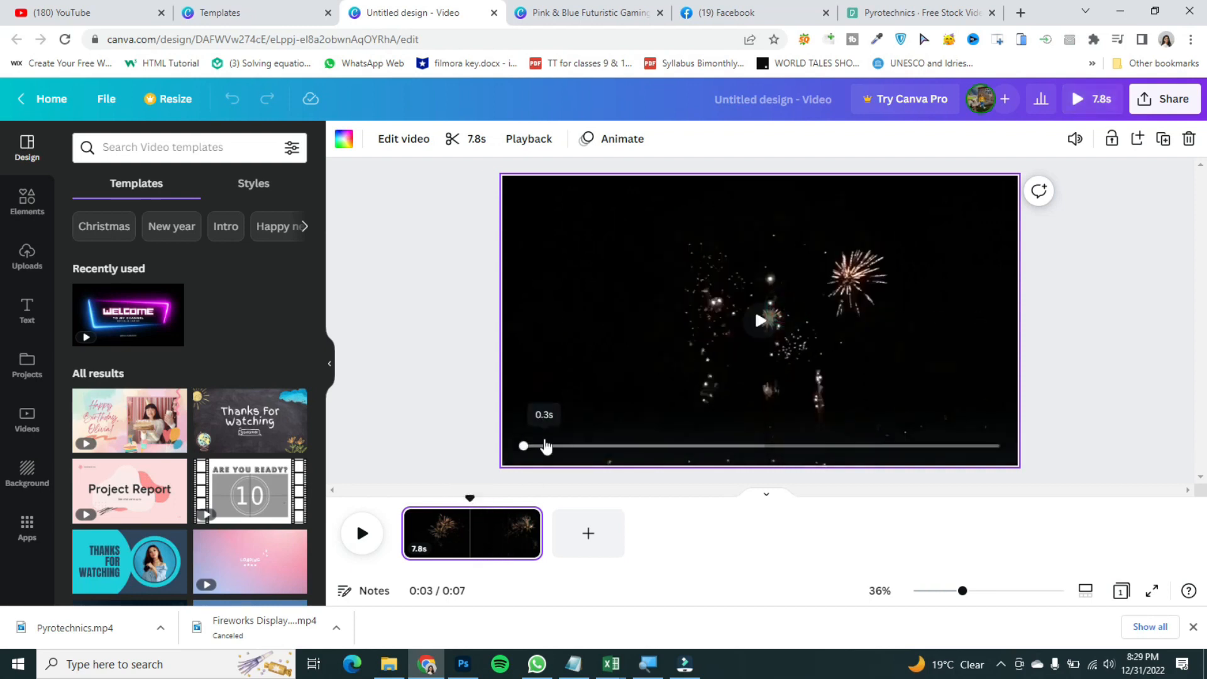
click(358, 546)
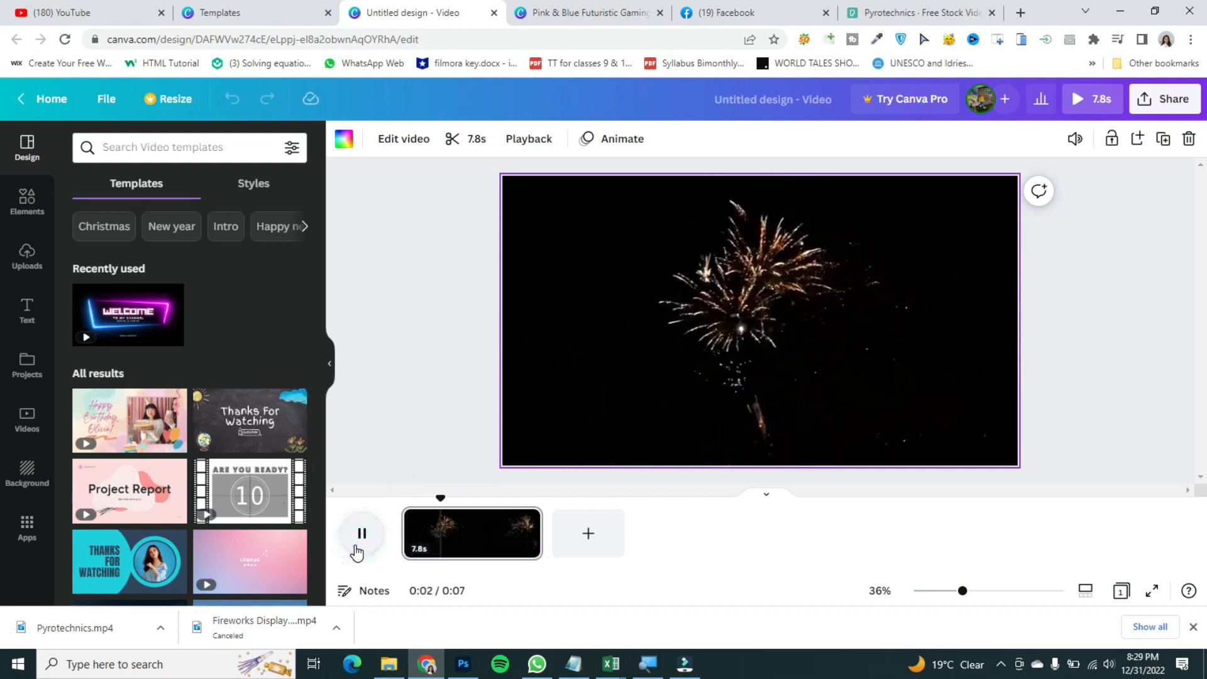
click(357, 553)
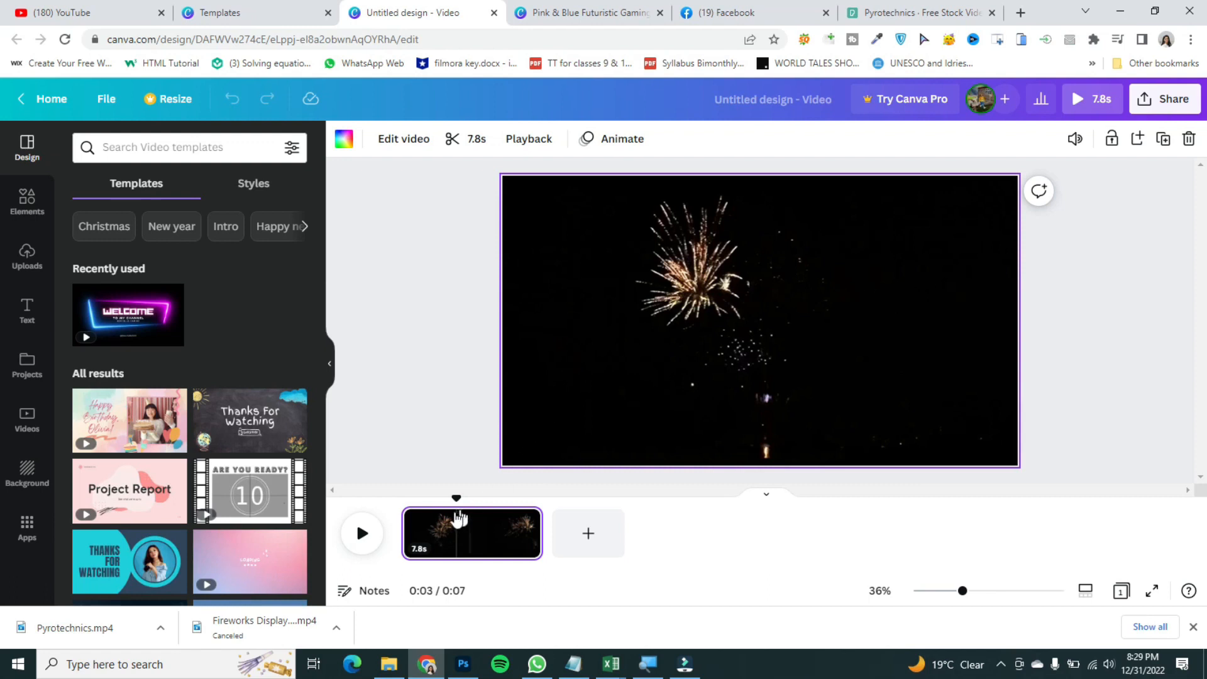
drag(431, 500, 242, 471)
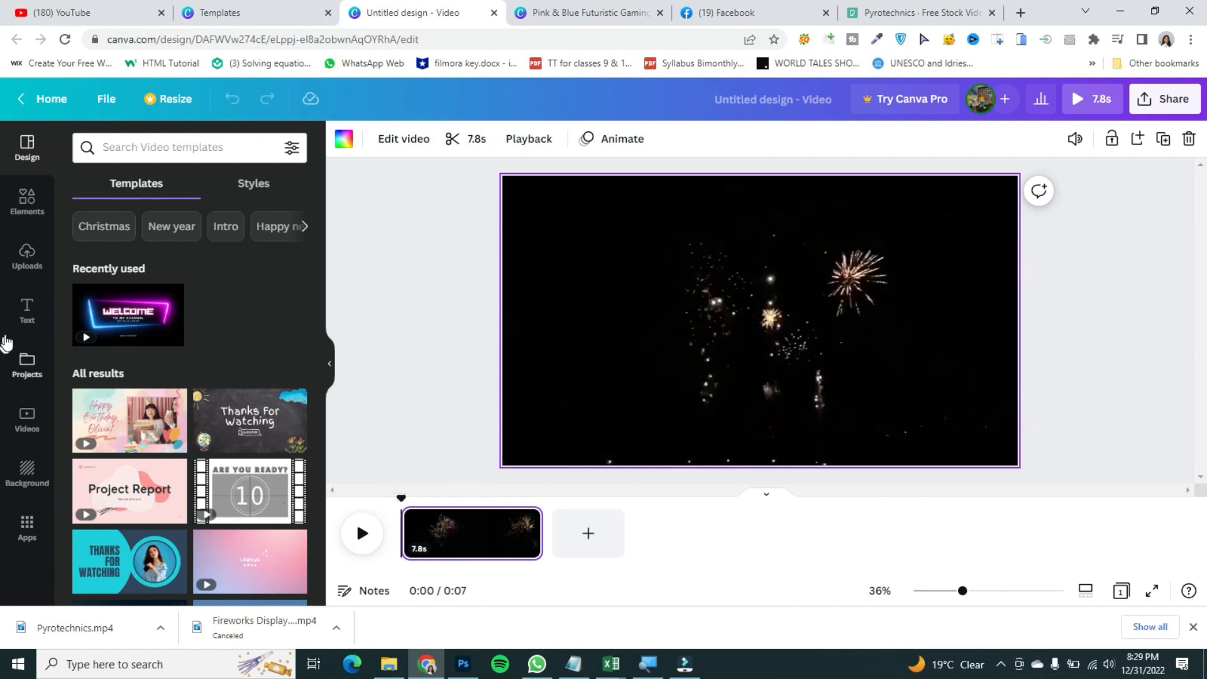
Step: Add the Sparkle neon text combination to the video and change its text to Happy new year
click(24, 309)
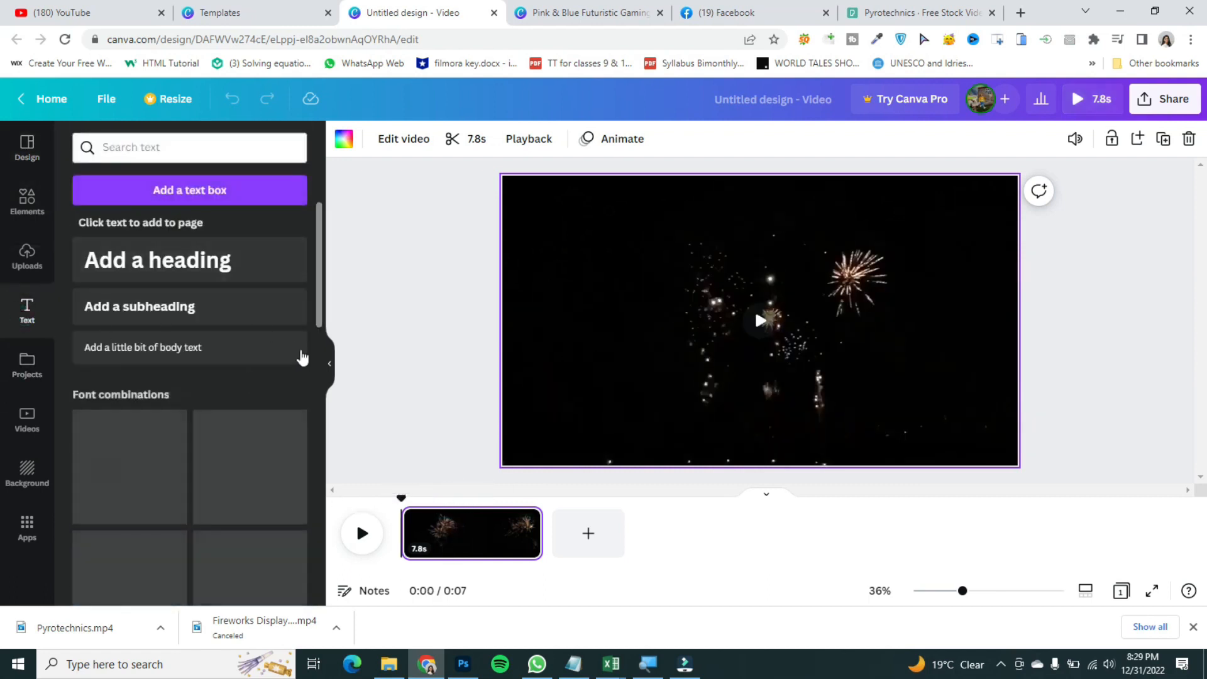
scroll(302, 358, down, 5)
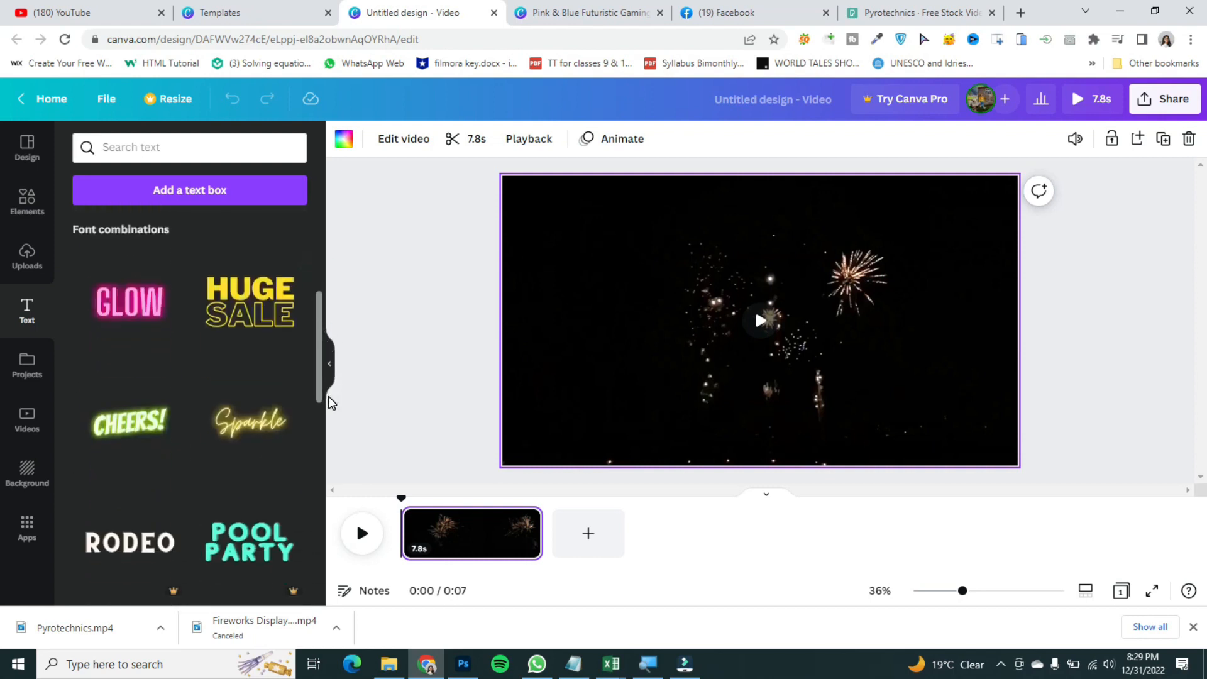
drag(229, 459, 587, 279)
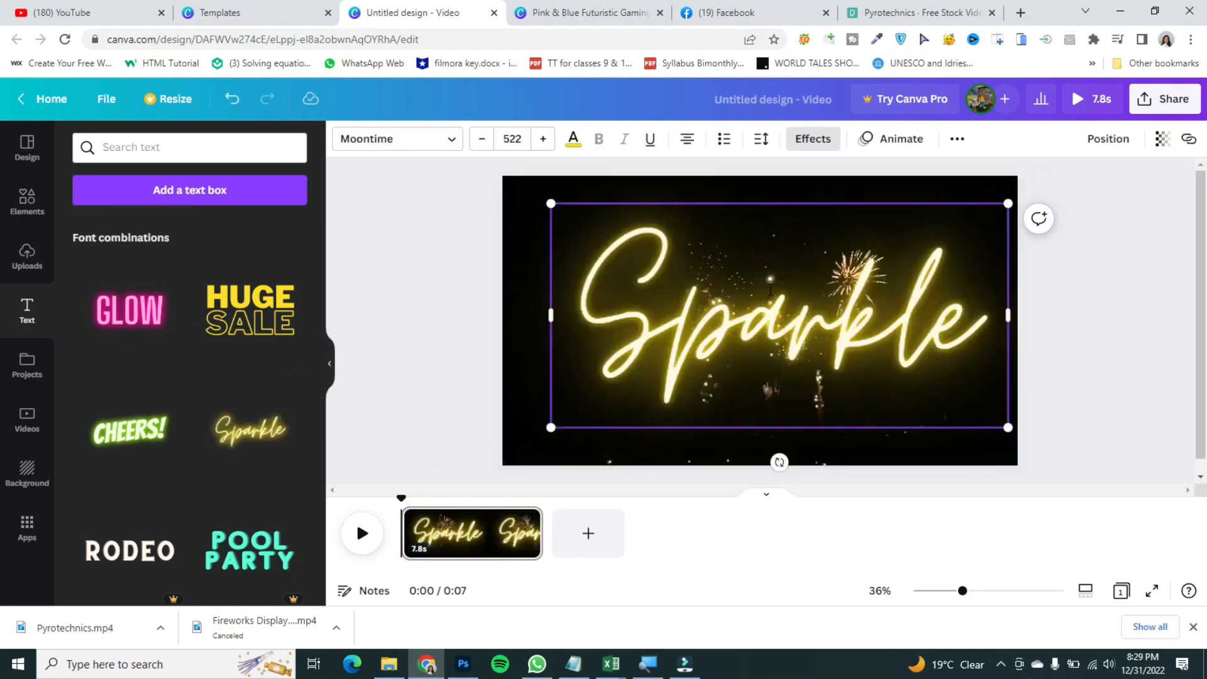
click(770, 289)
text(Happ)
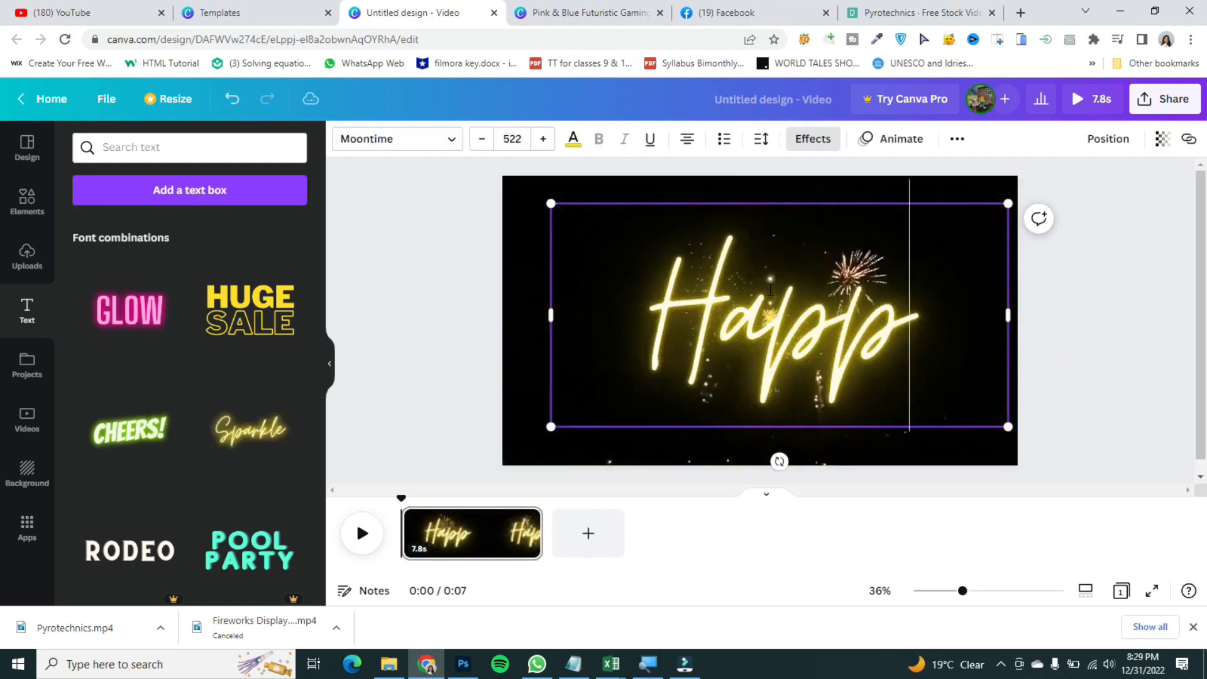
text(y hew ye)
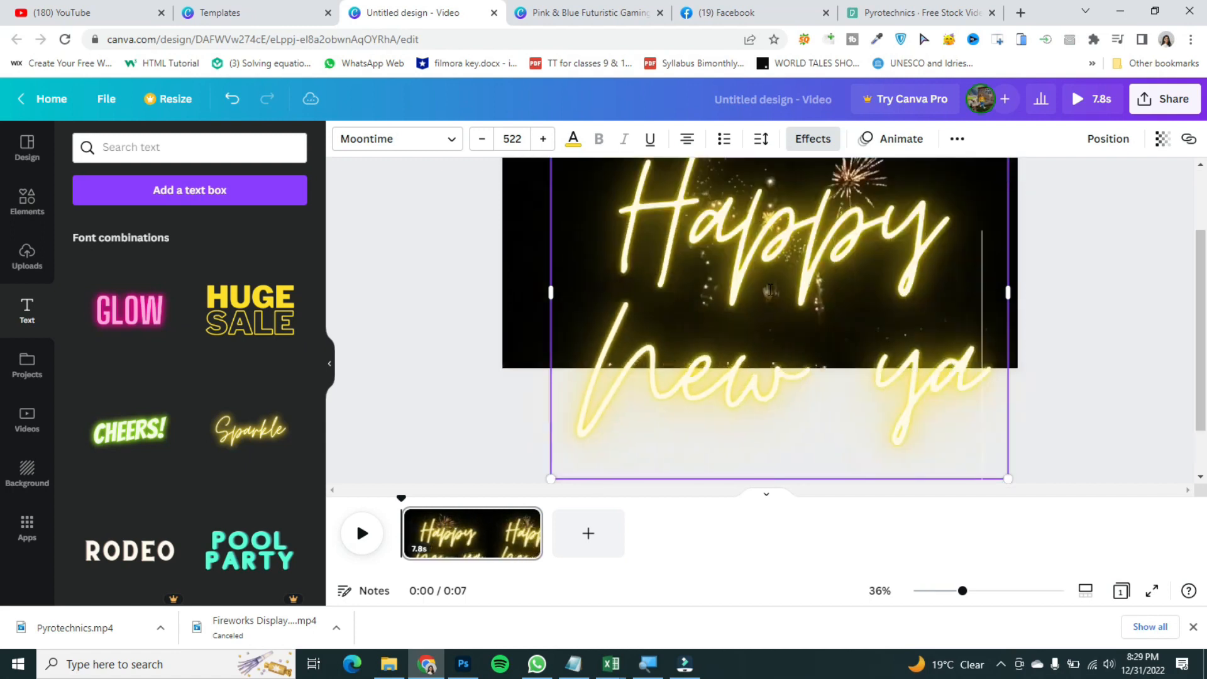
text(ar)
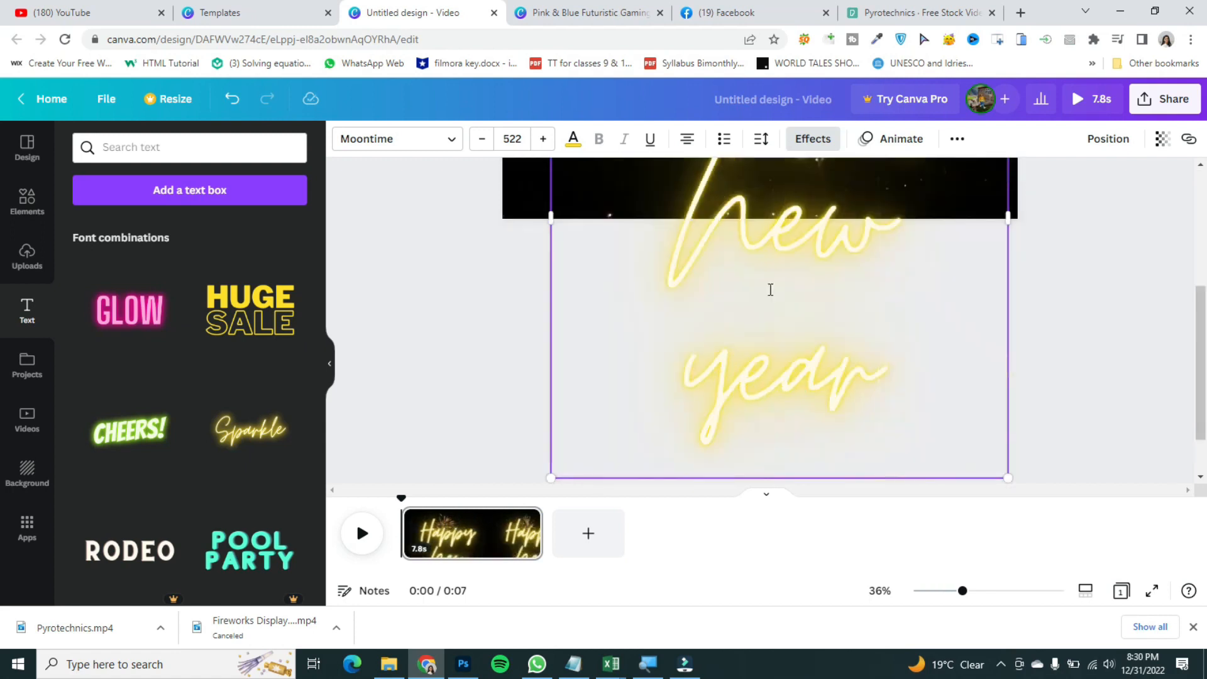
Step: Set the text's font size to 300 and nudge the text slightly to the left
key(ctrl+a)
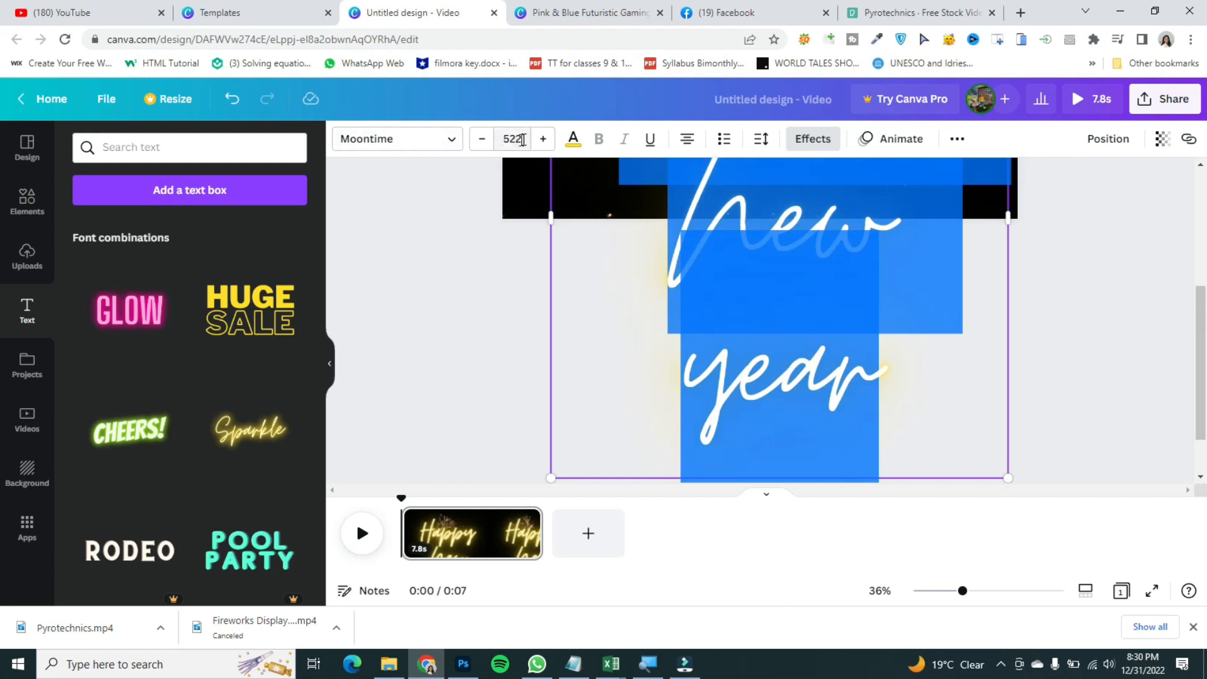
click(488, 142)
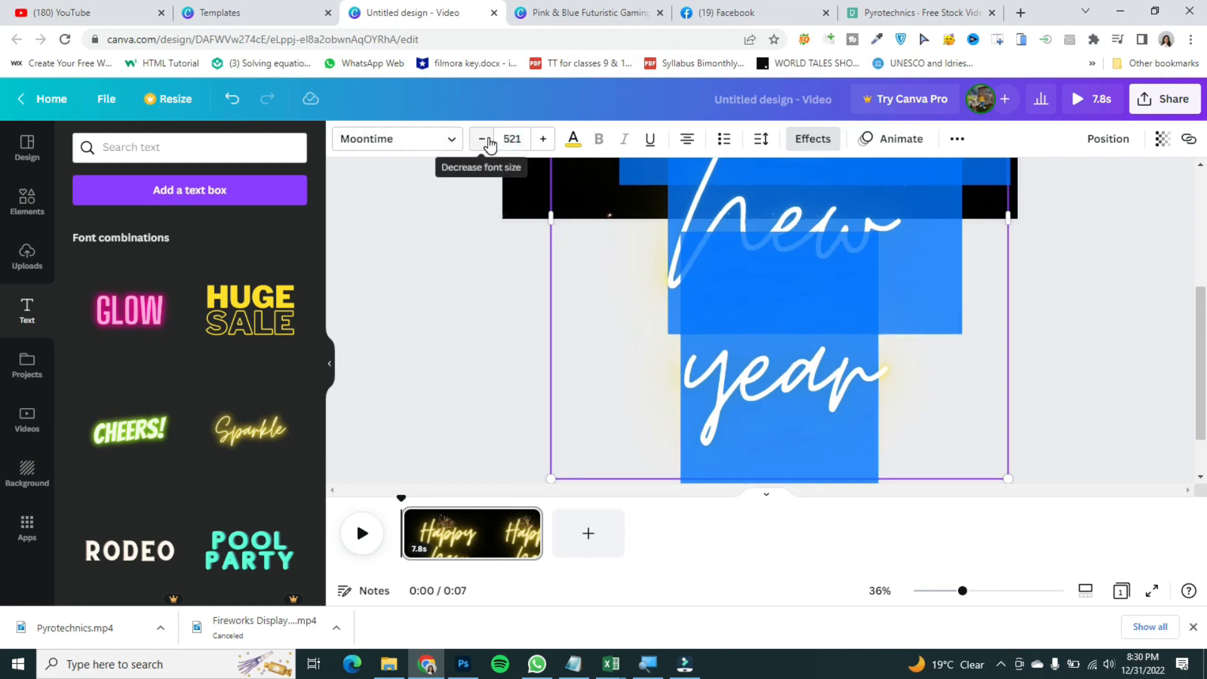
text(300)
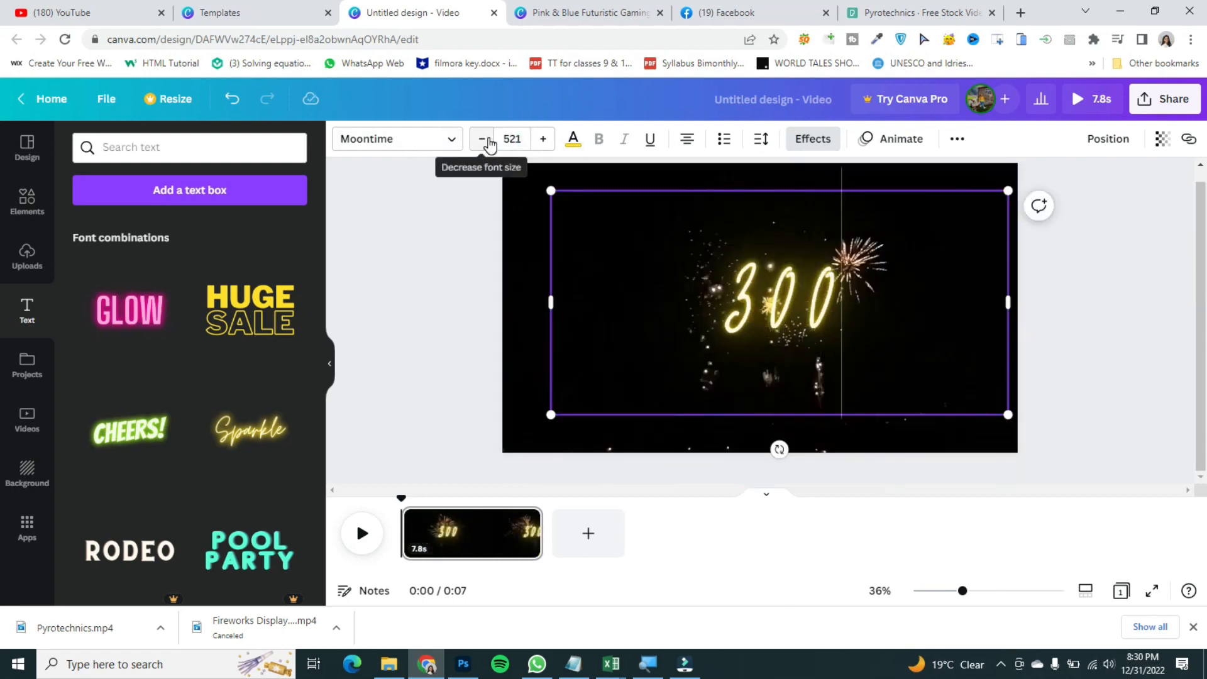
key(ctrl+z)
click(507, 139)
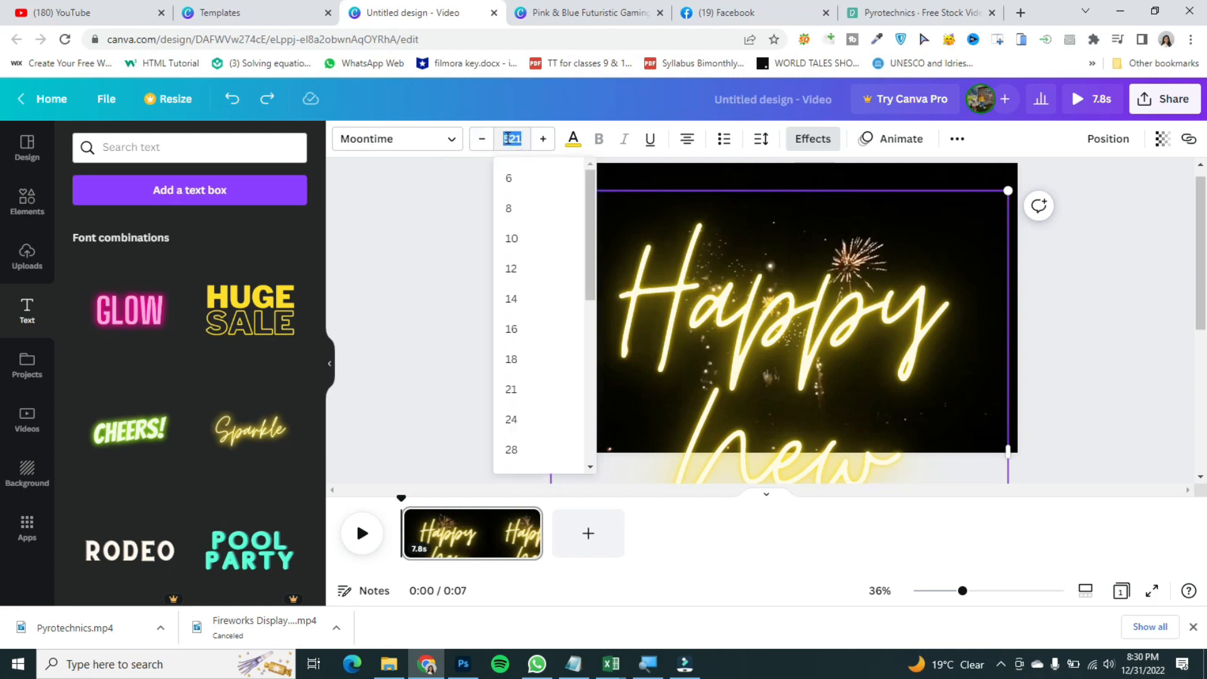
key(Return)
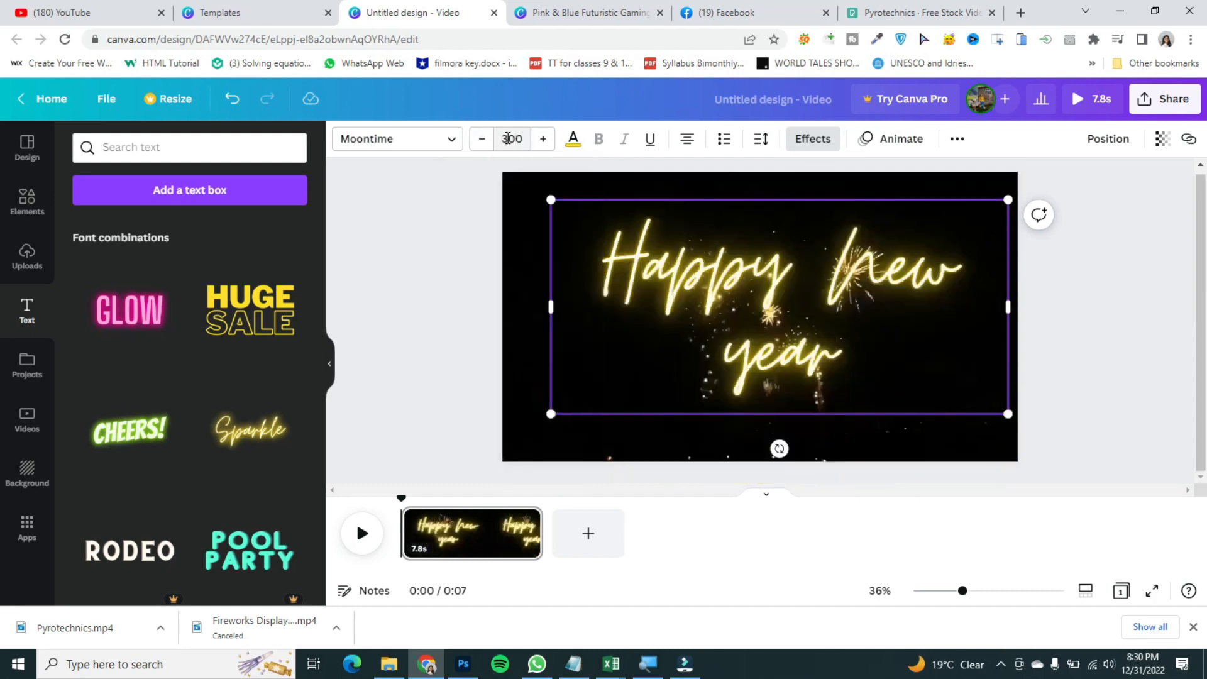
click(1110, 364)
drag(798, 266, 779, 269)
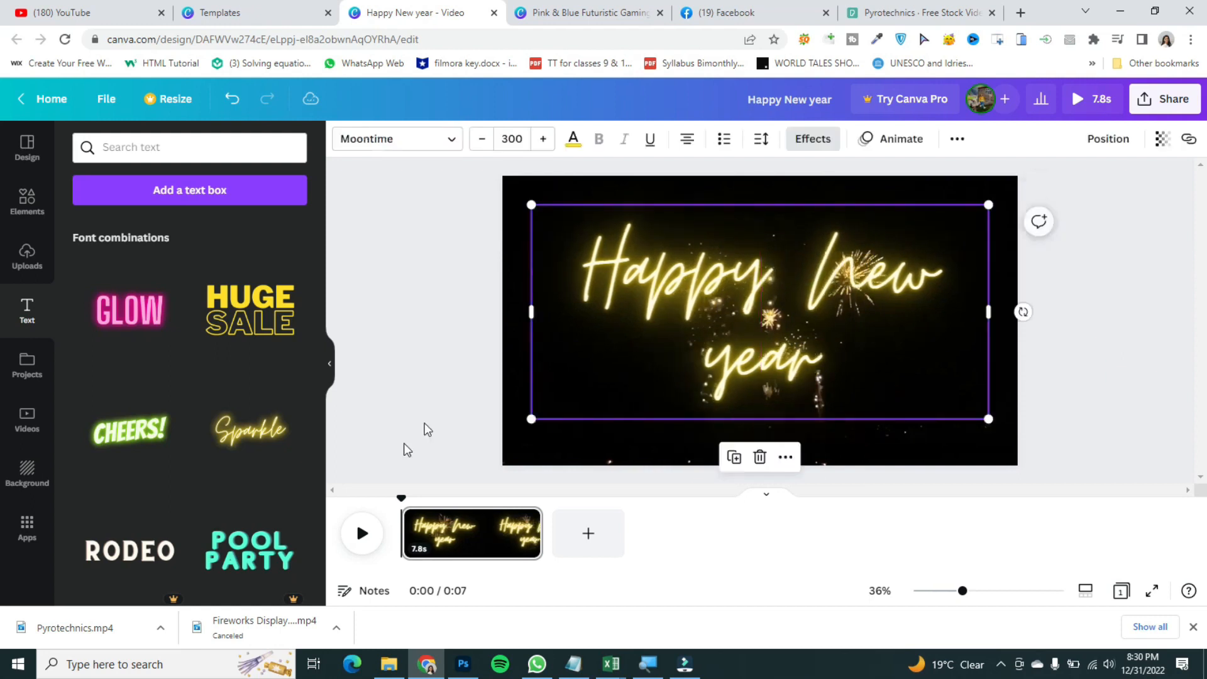
Step: Play back the video to check the text over the fireworks
click(364, 533)
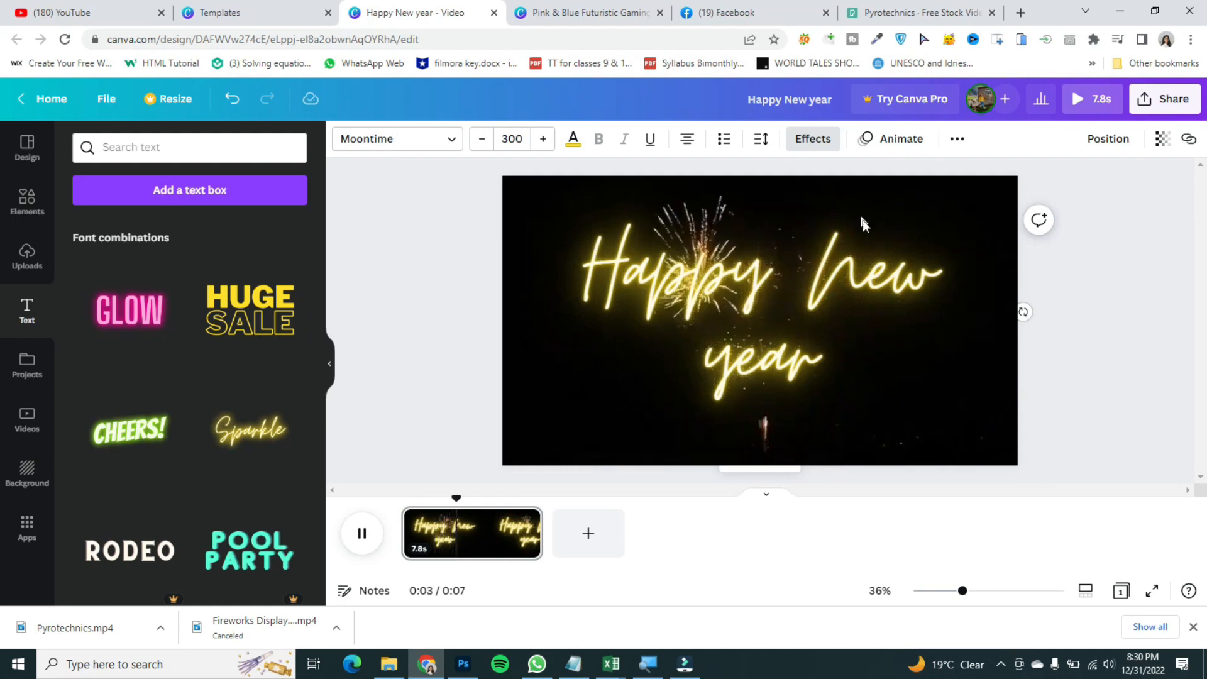
click(367, 540)
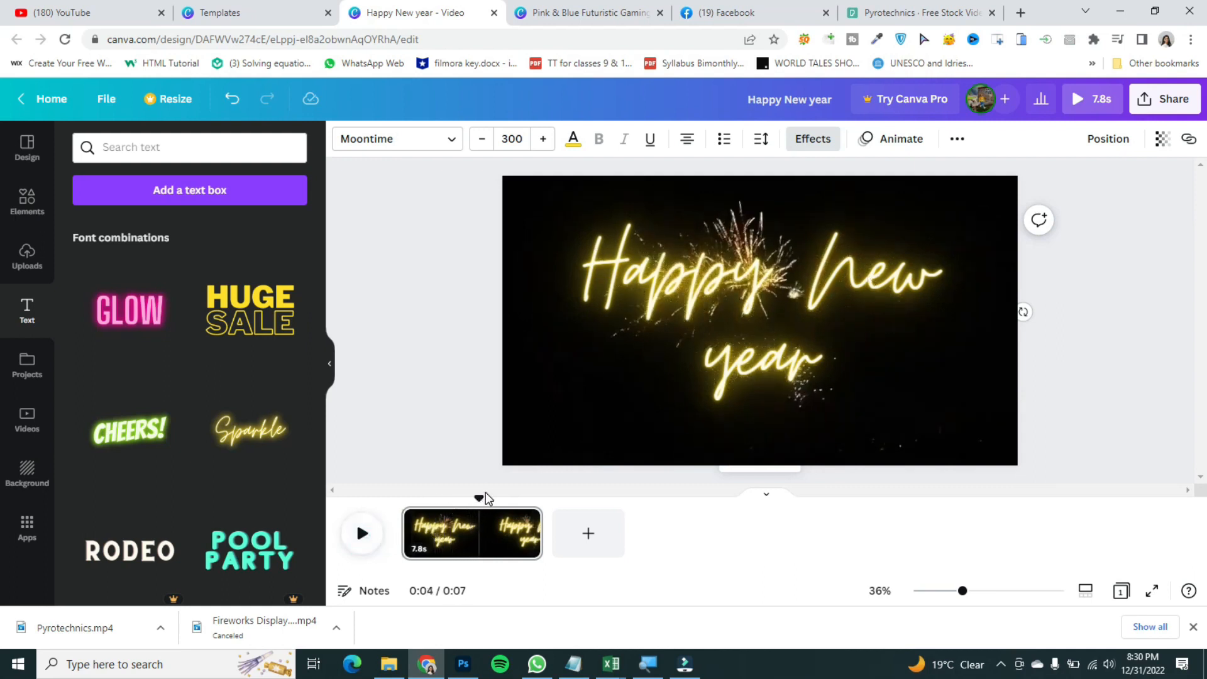
drag(478, 500, 468, 500)
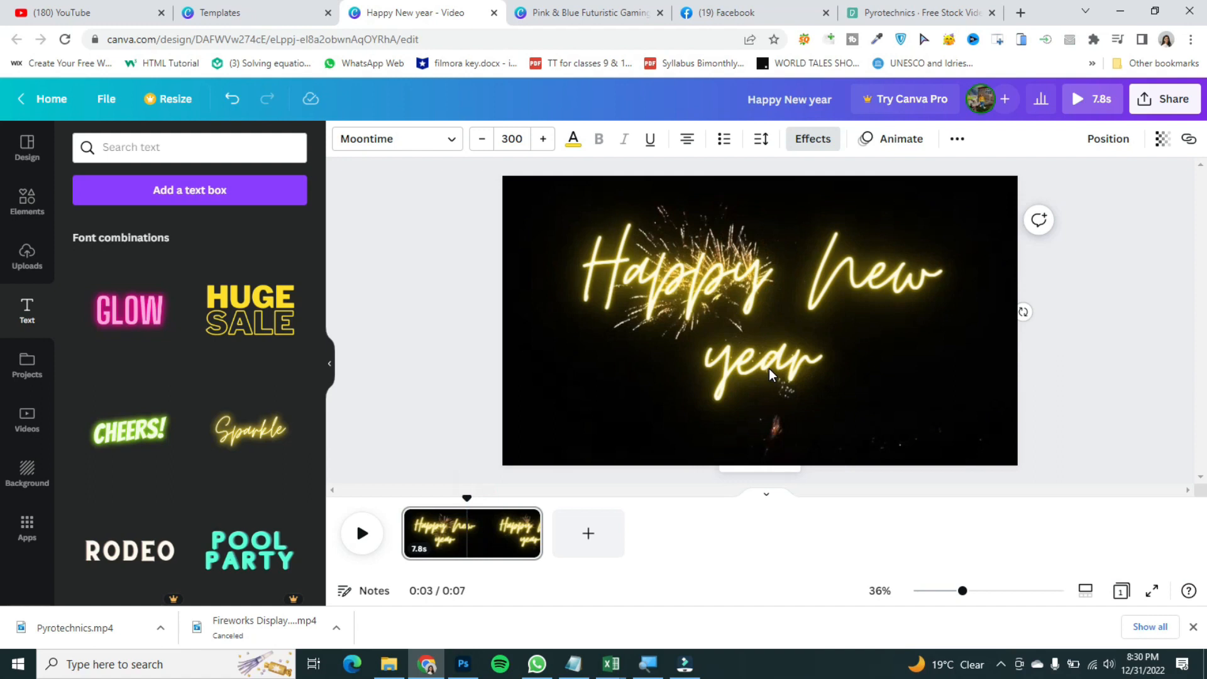
Step: Apply the Pan text animation to the Happy new year text and preview it
click(677, 267)
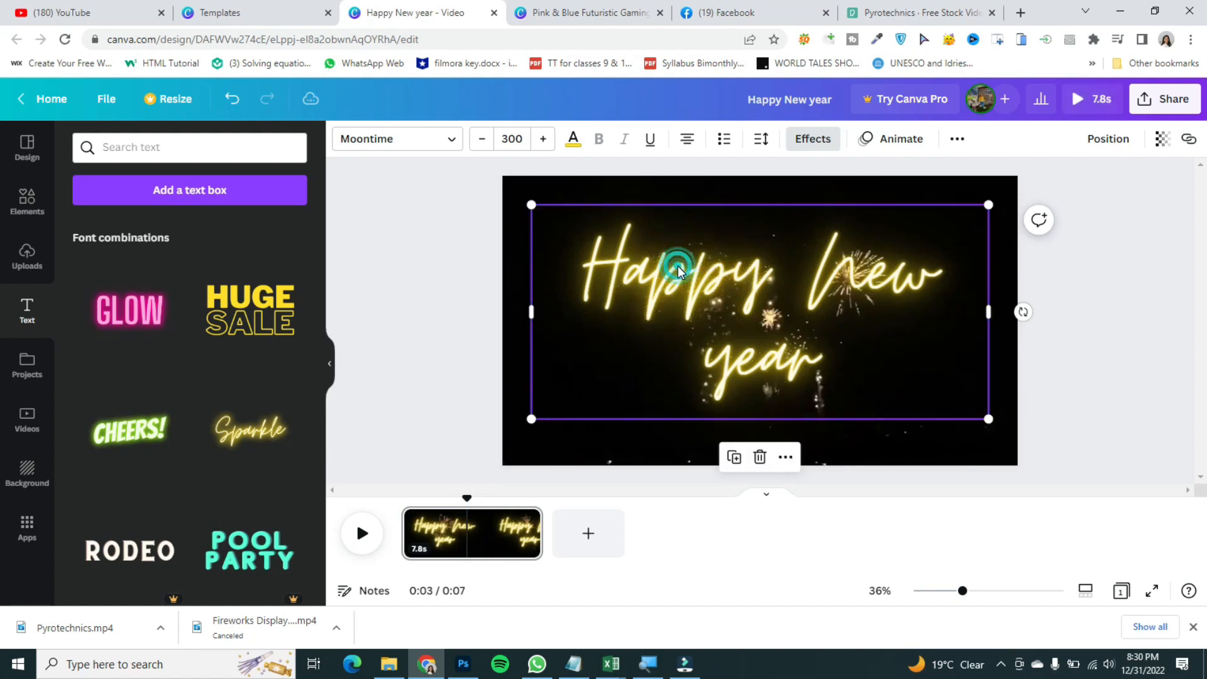
click(883, 139)
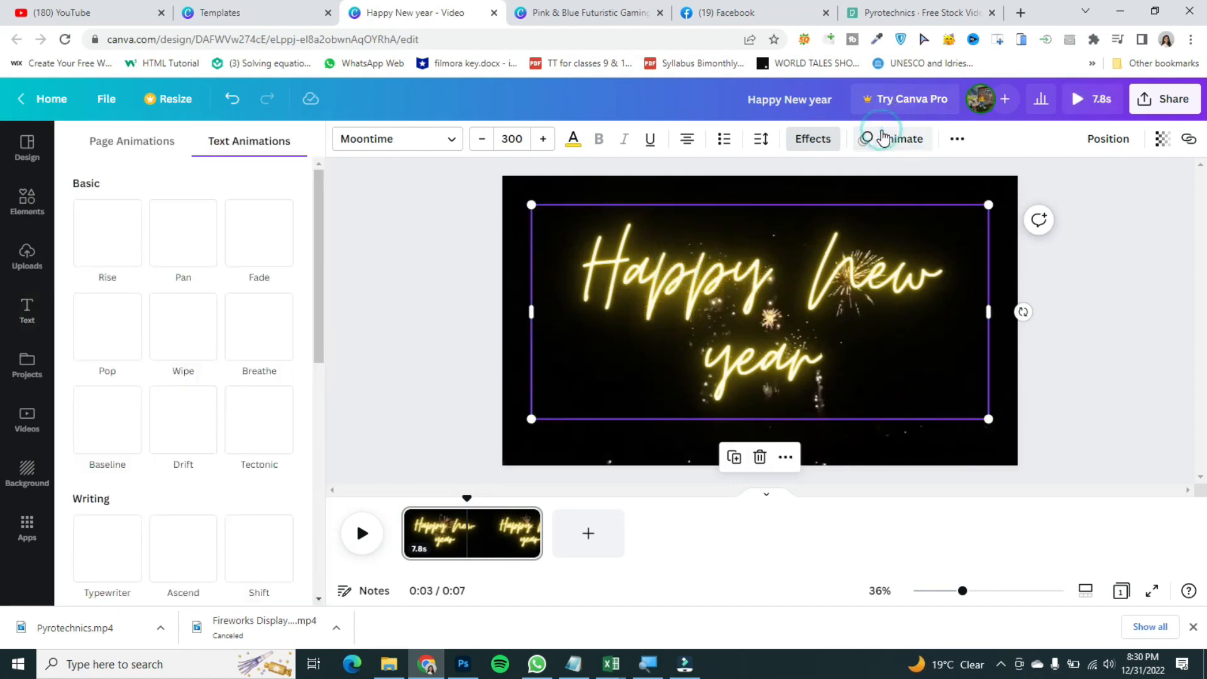
click(269, 241)
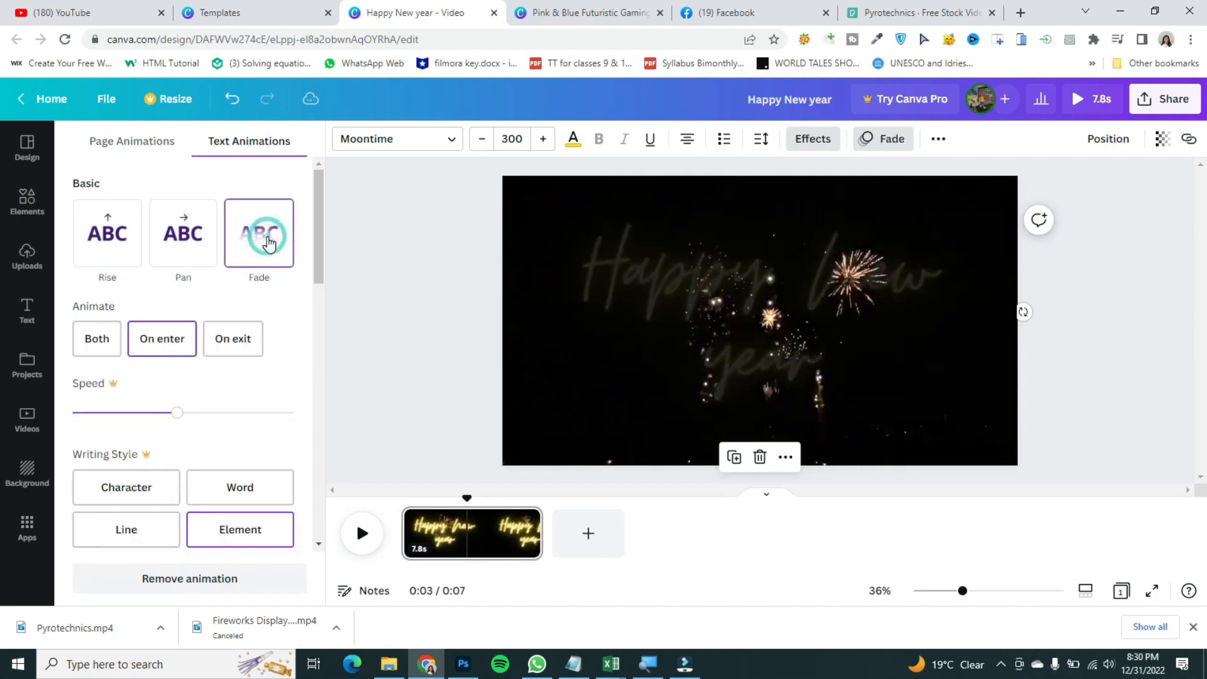
click(184, 250)
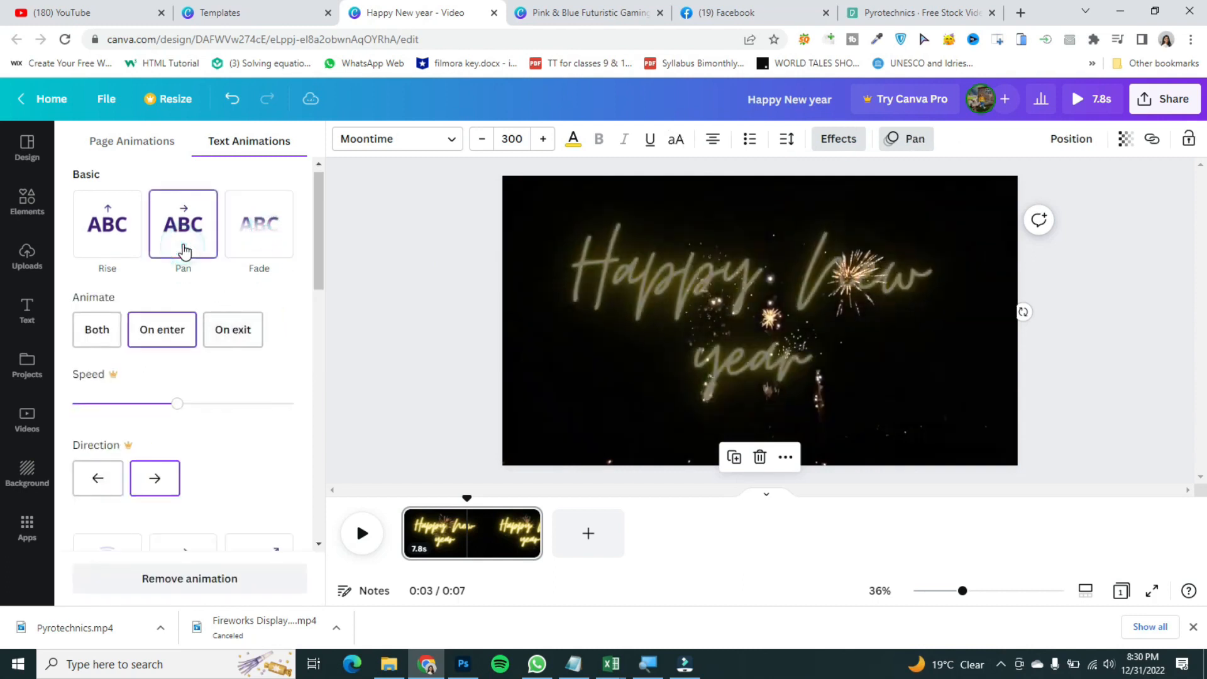
click(459, 501)
click(359, 522)
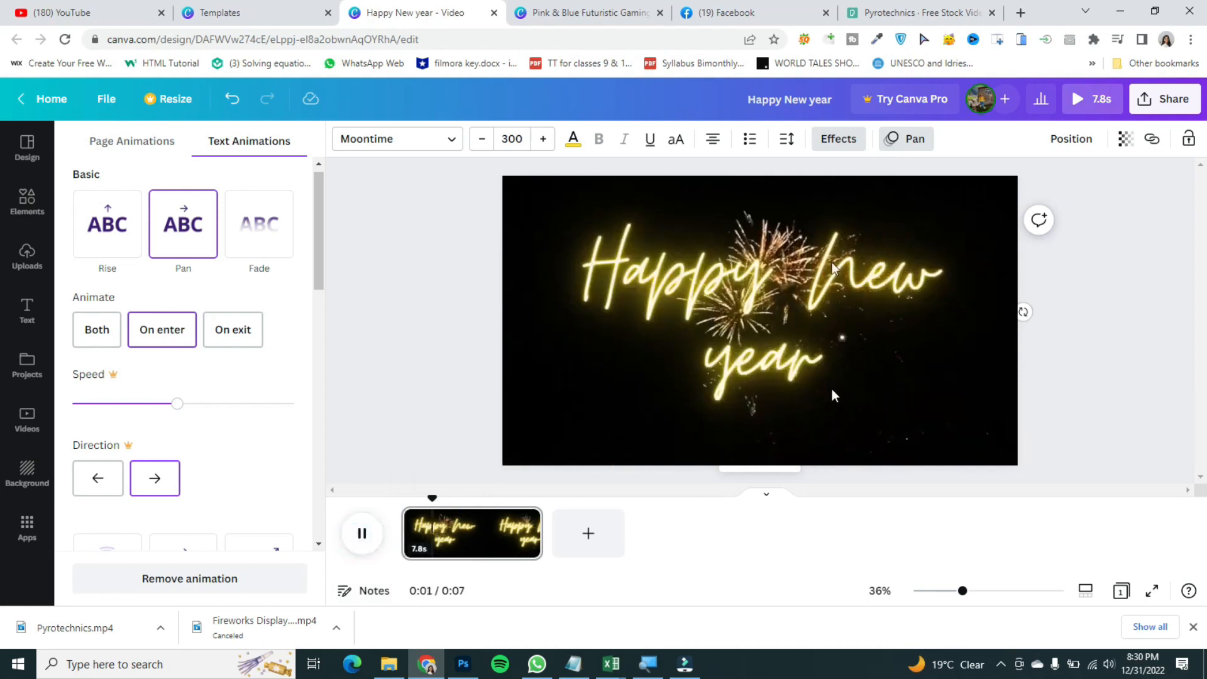
click(364, 539)
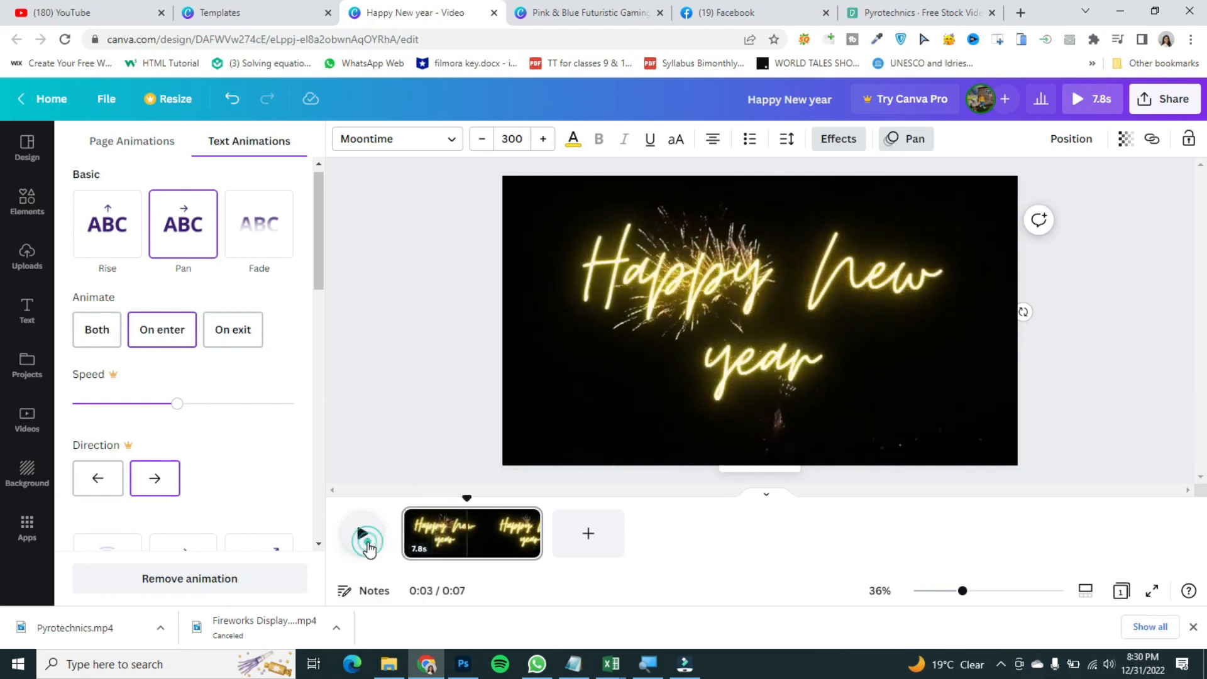
Step: Split the video page at about 3.6 seconds into two pages
click(707, 286)
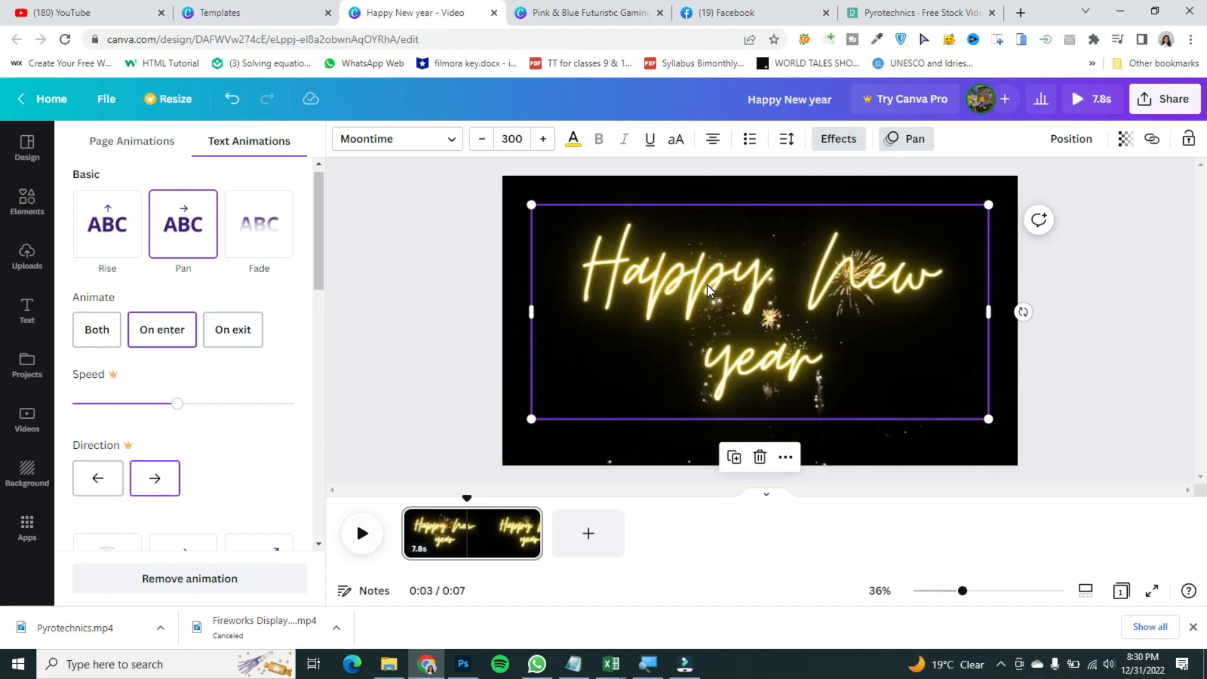
key(Delete)
drag(470, 497, 451, 503)
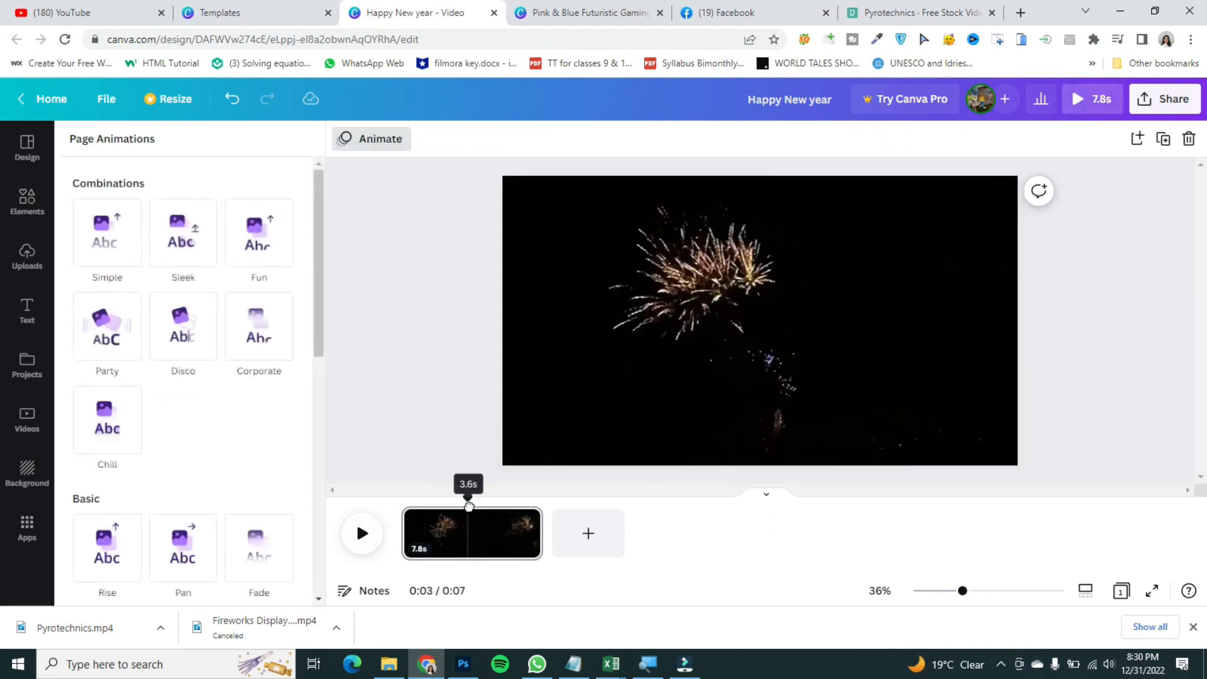
click(479, 535)
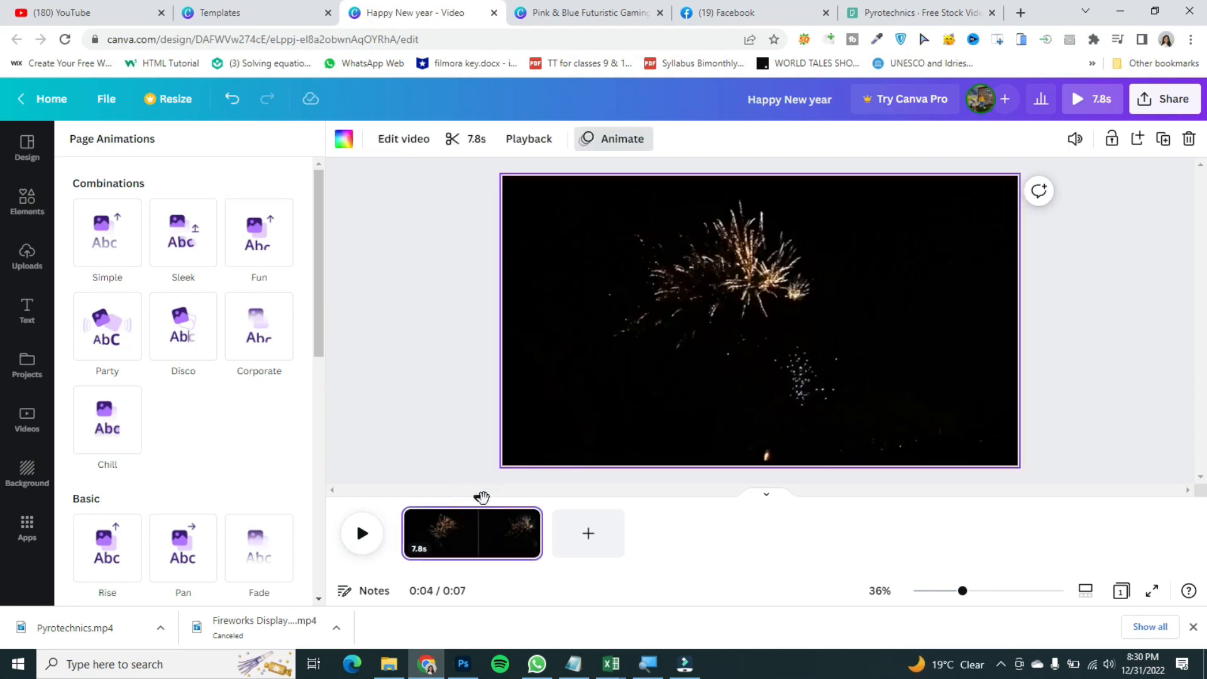
click(462, 529)
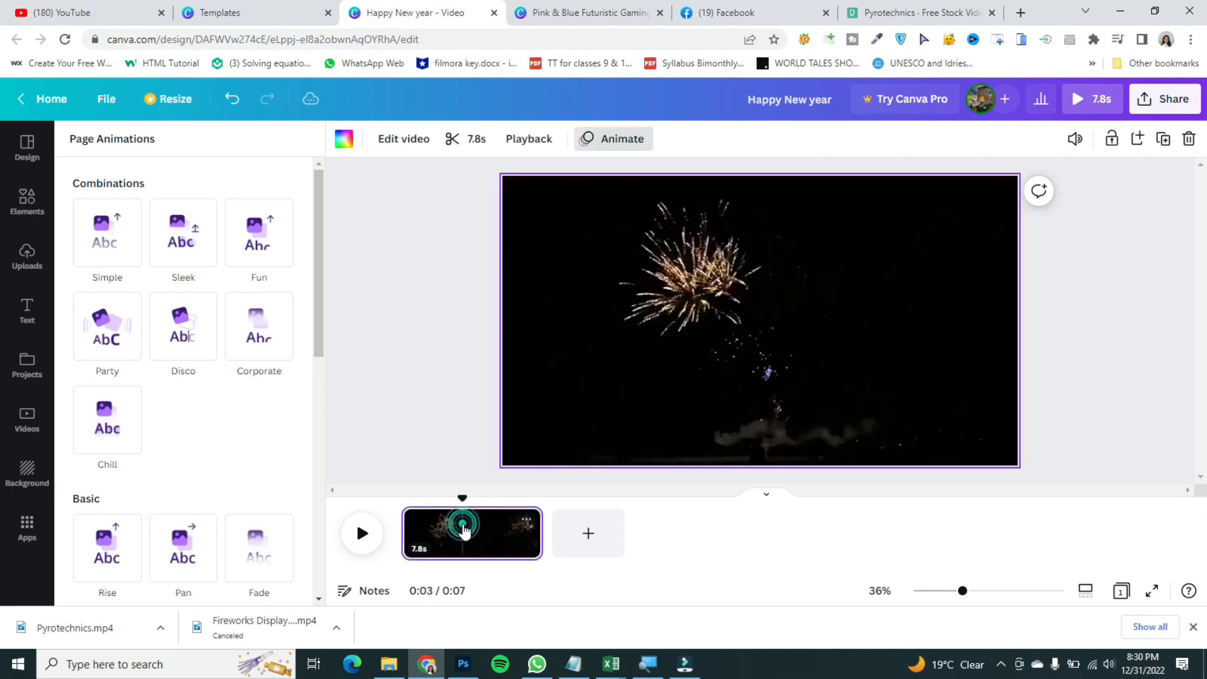
click(527, 522)
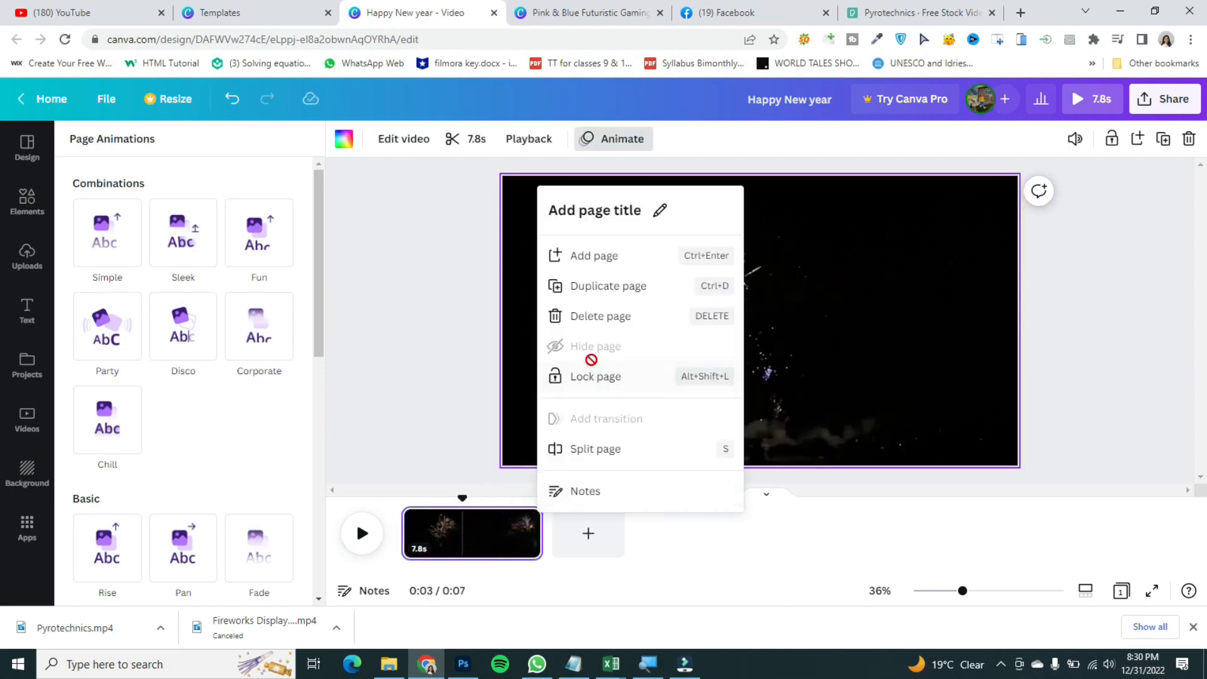
click(588, 449)
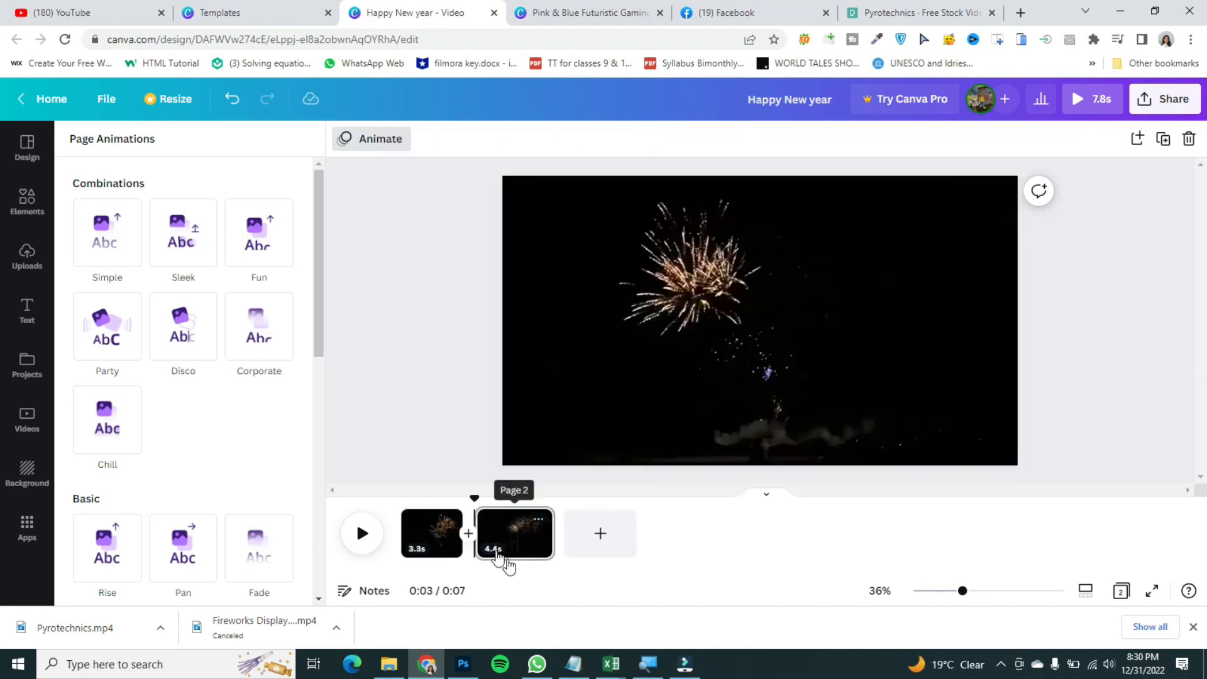
Step: Play back both pages from the start to check the split
click(617, 368)
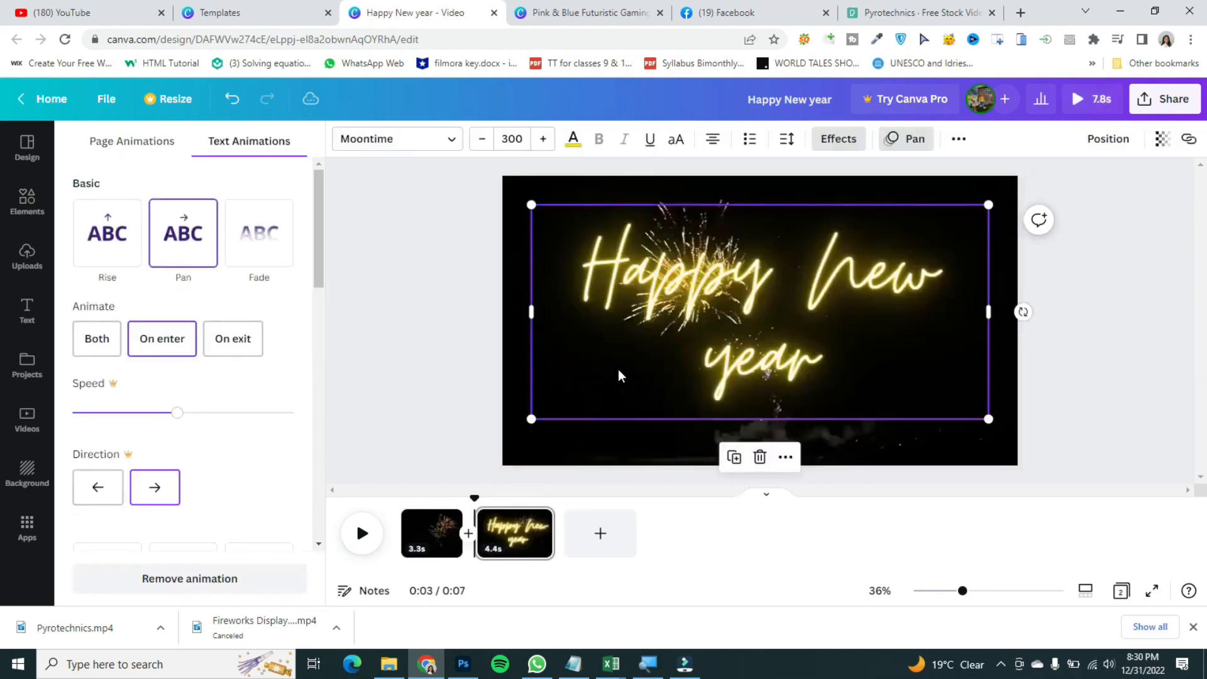
click(453, 381)
click(451, 368)
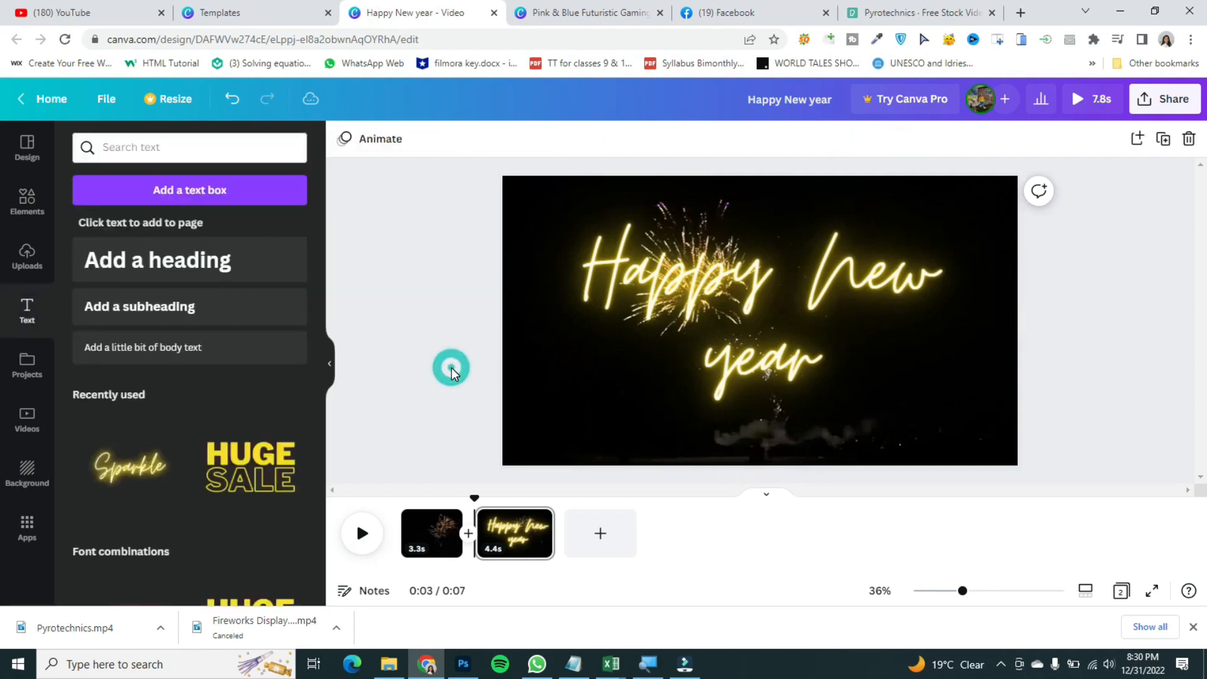
drag(479, 496, 359, 503)
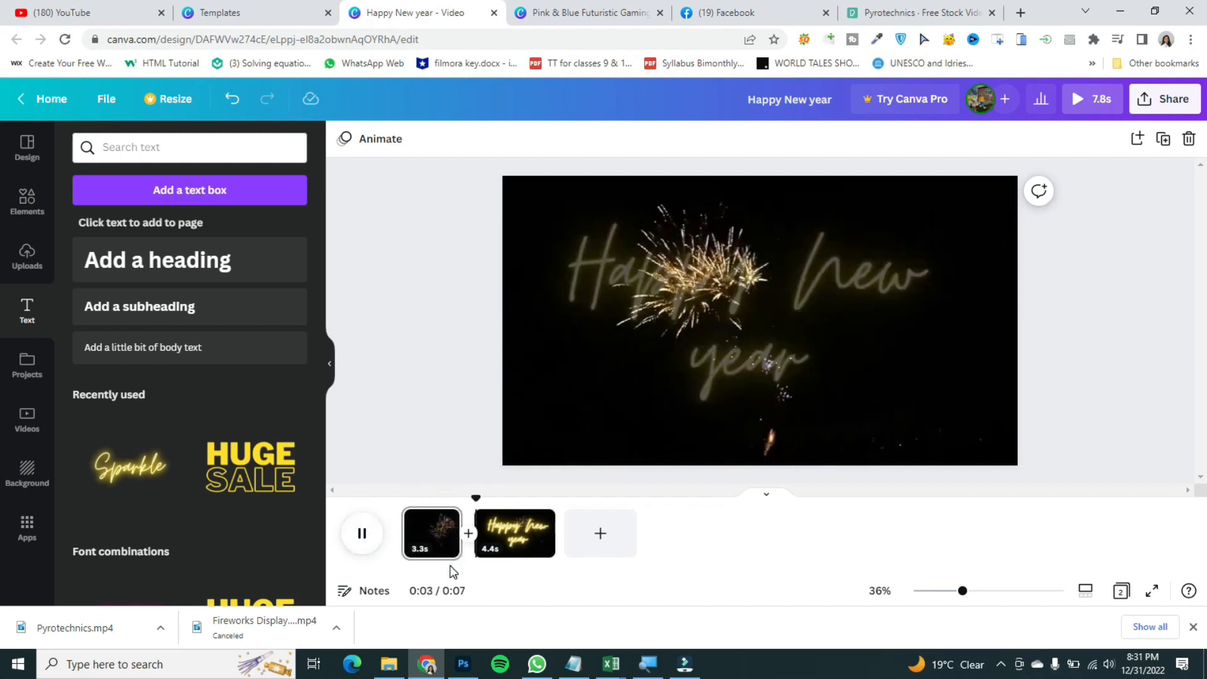
click(379, 539)
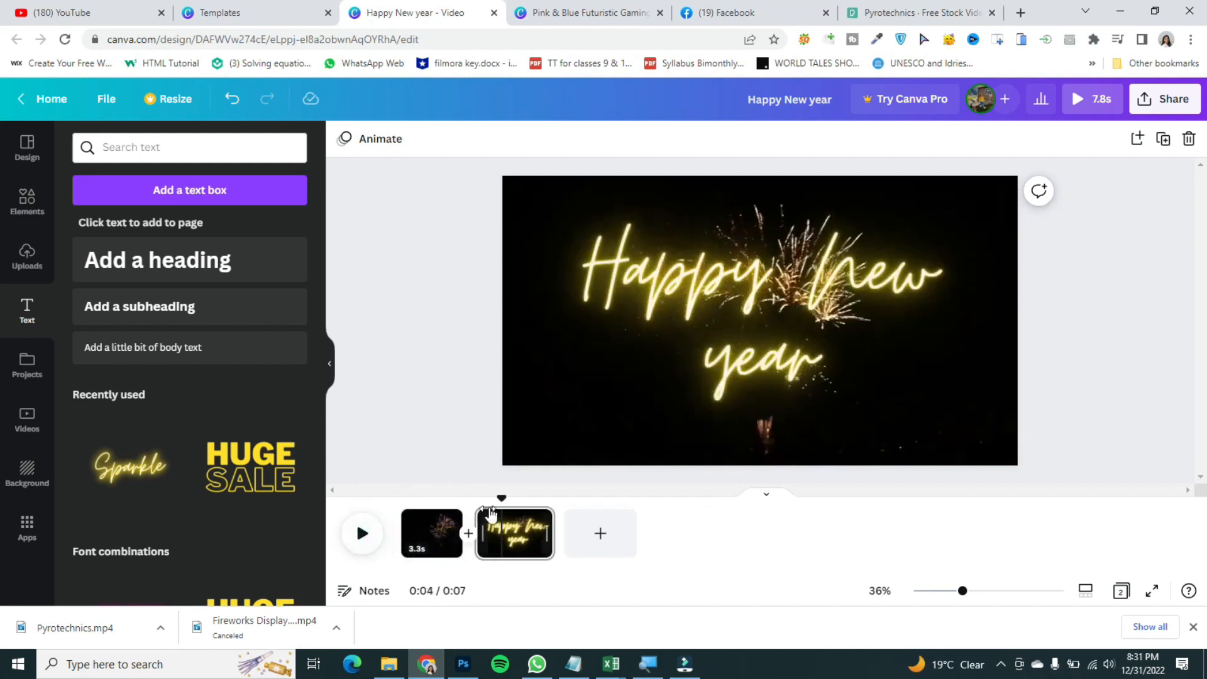
drag(501, 498, 402, 498)
click(355, 531)
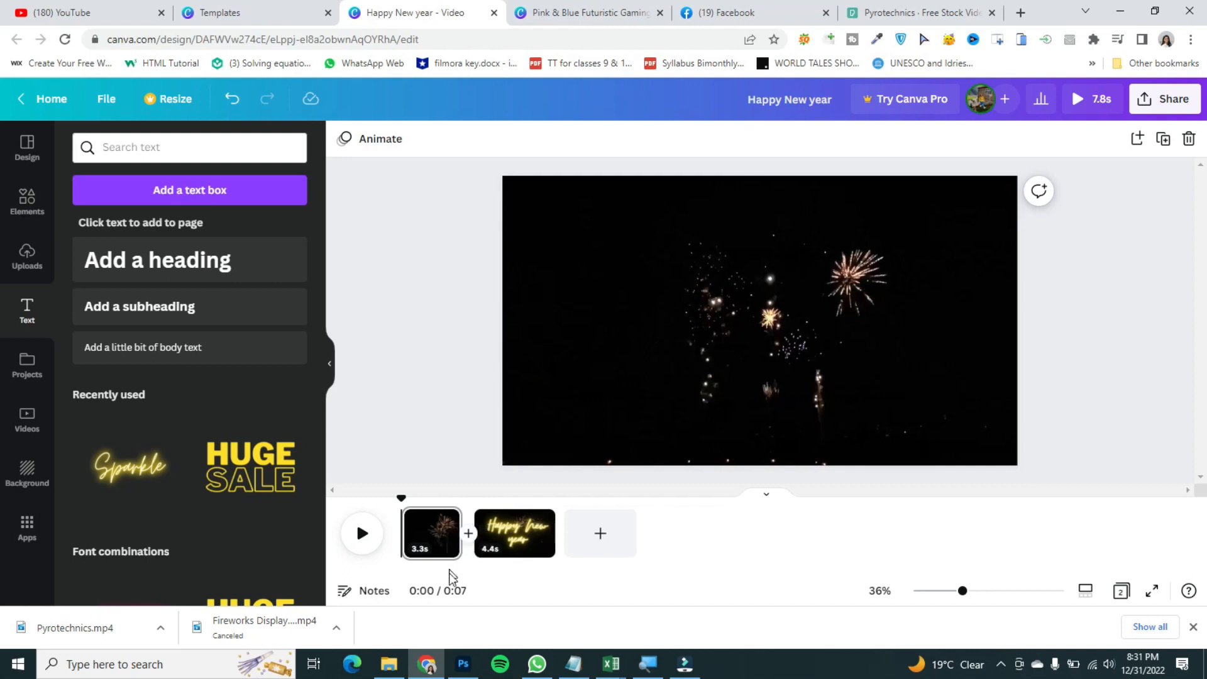
Step: Add a Color Wipe transition between the two pages
click(467, 538)
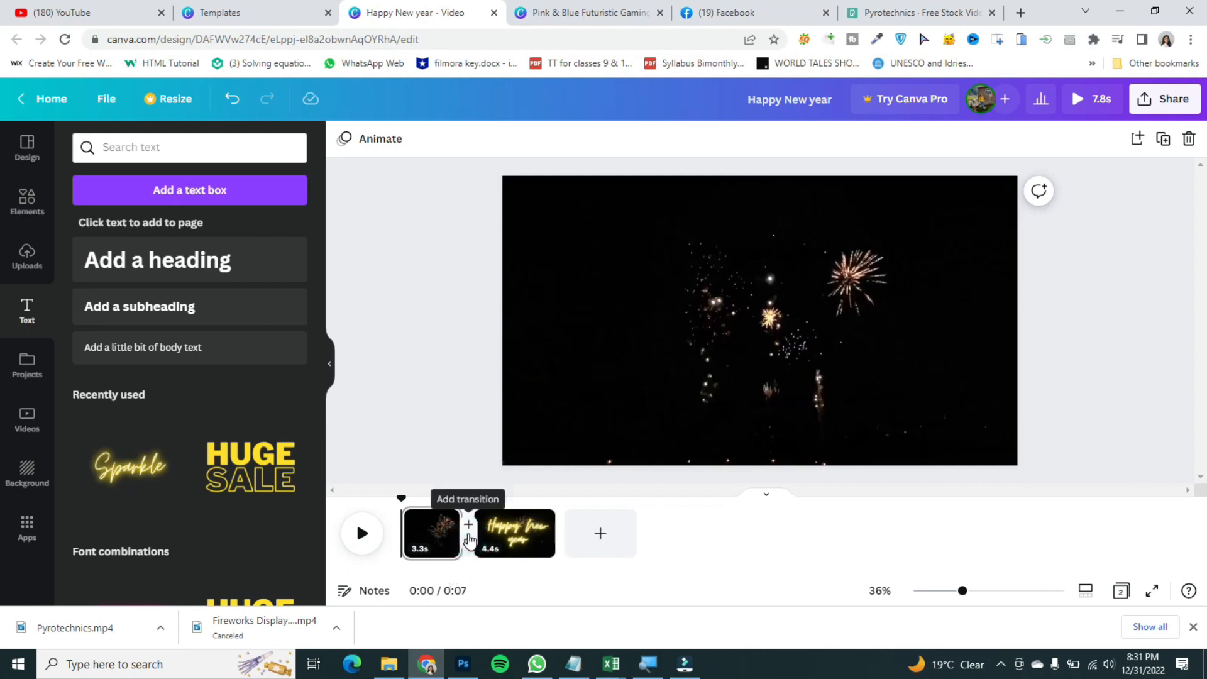
click(470, 543)
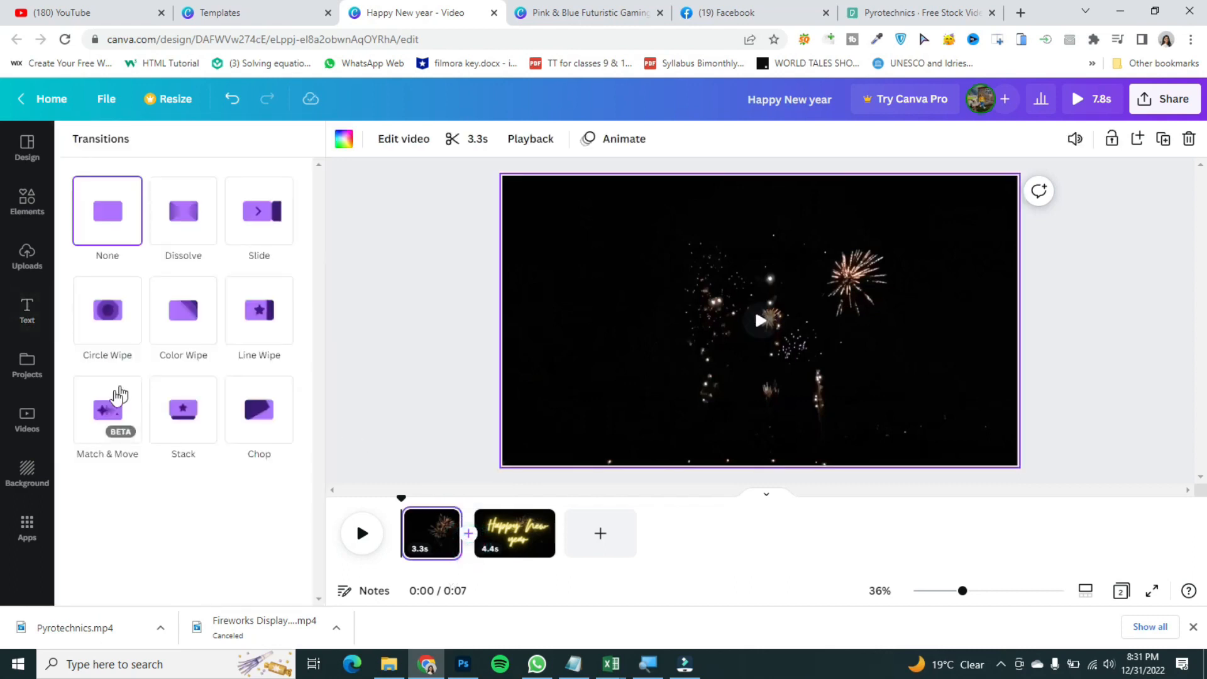
click(167, 337)
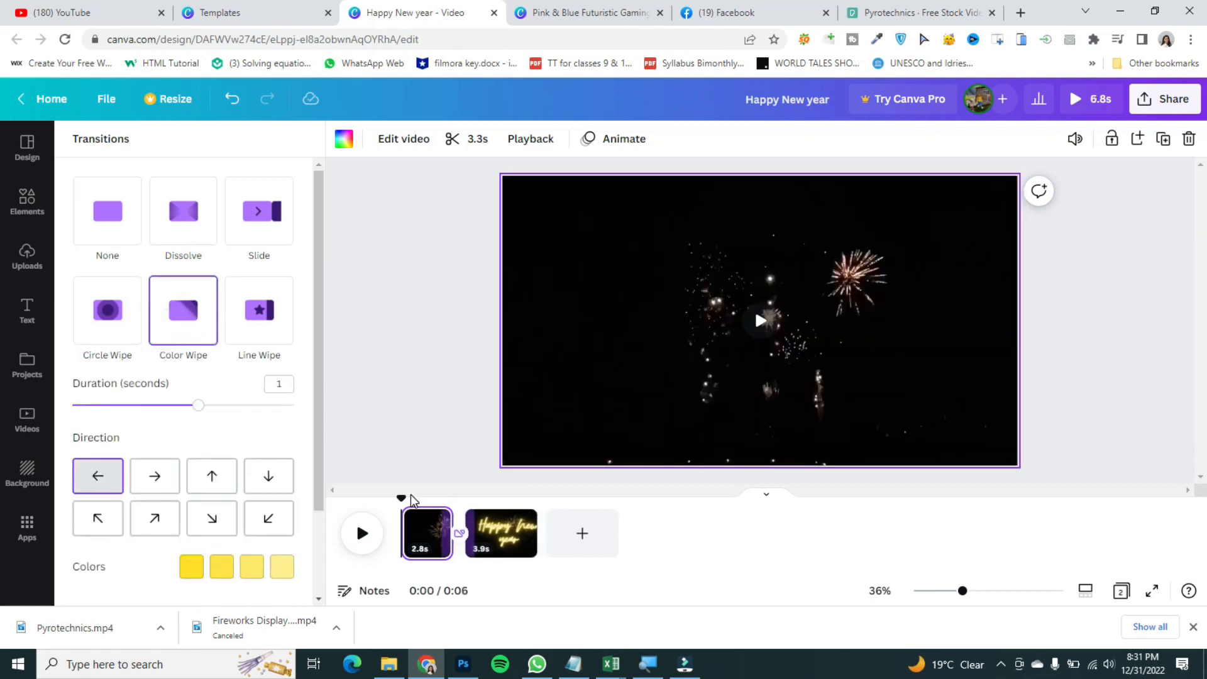
Step: Preview the video with the transition from the beginning
click(362, 533)
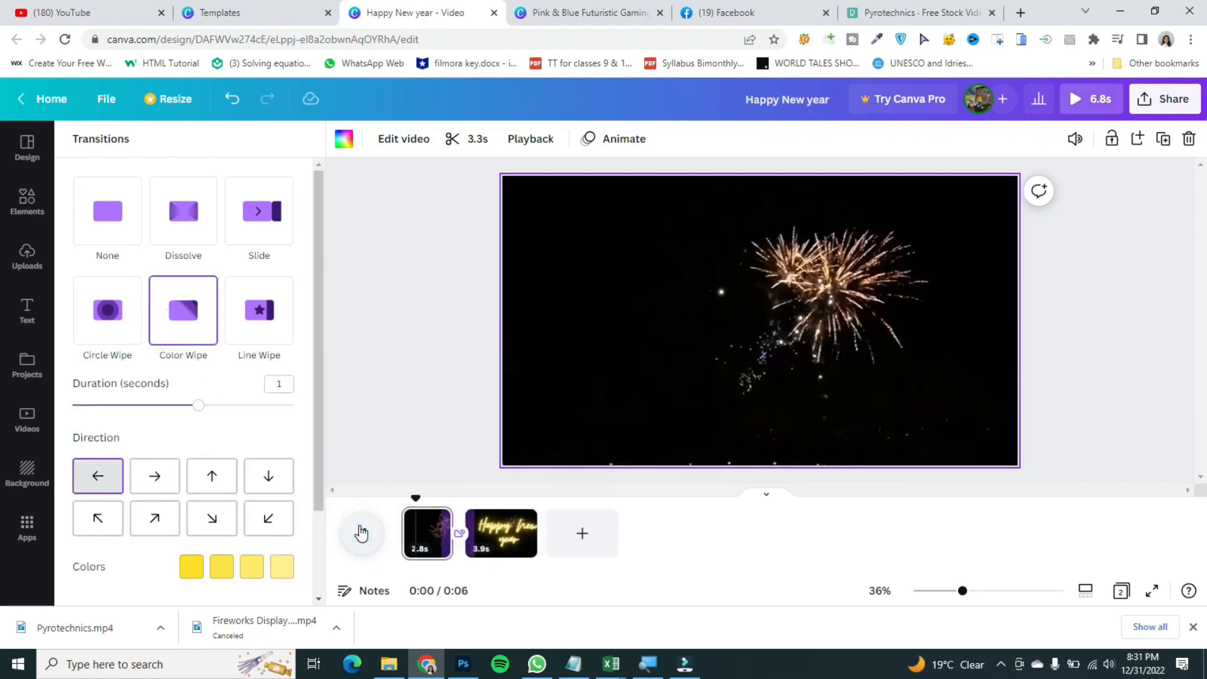
mouse_move(267, 669)
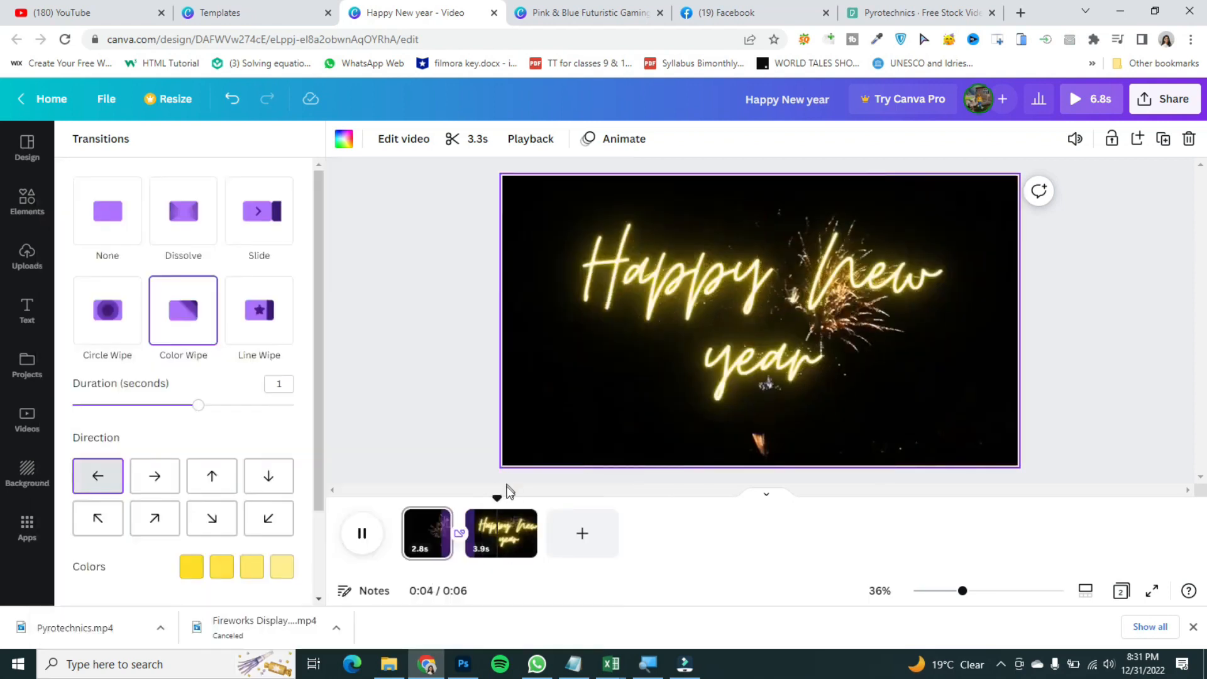
drag(509, 495, 422, 497)
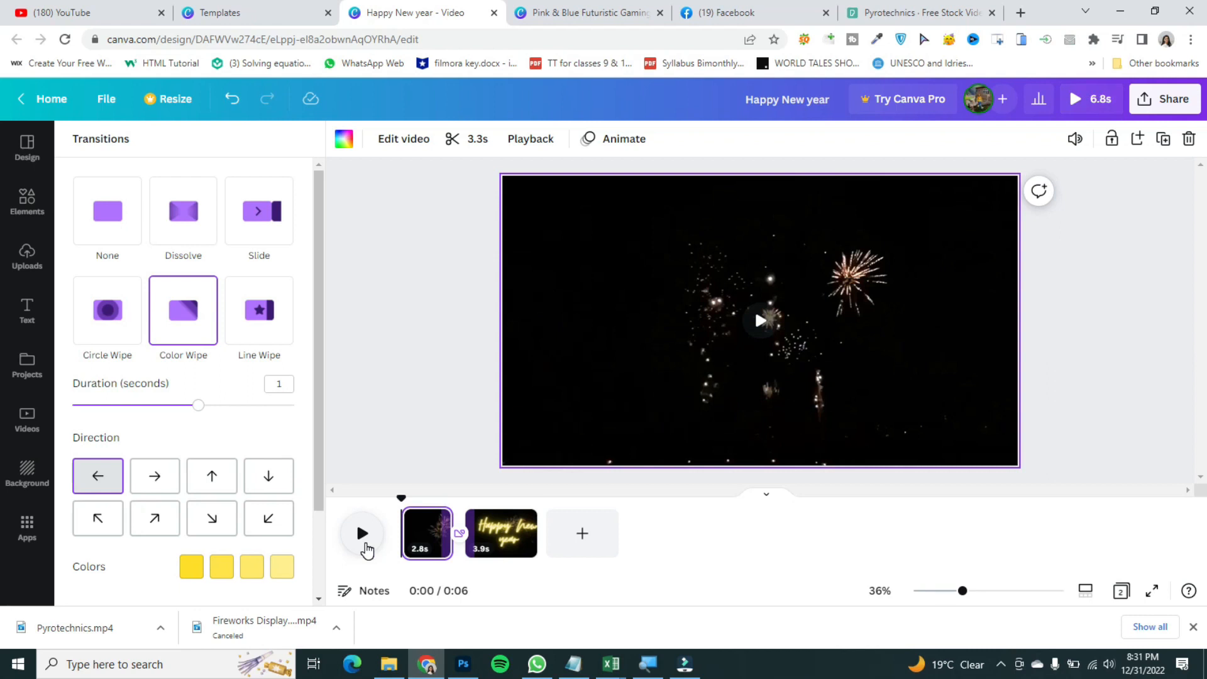
drag(400, 497, 331, 497)
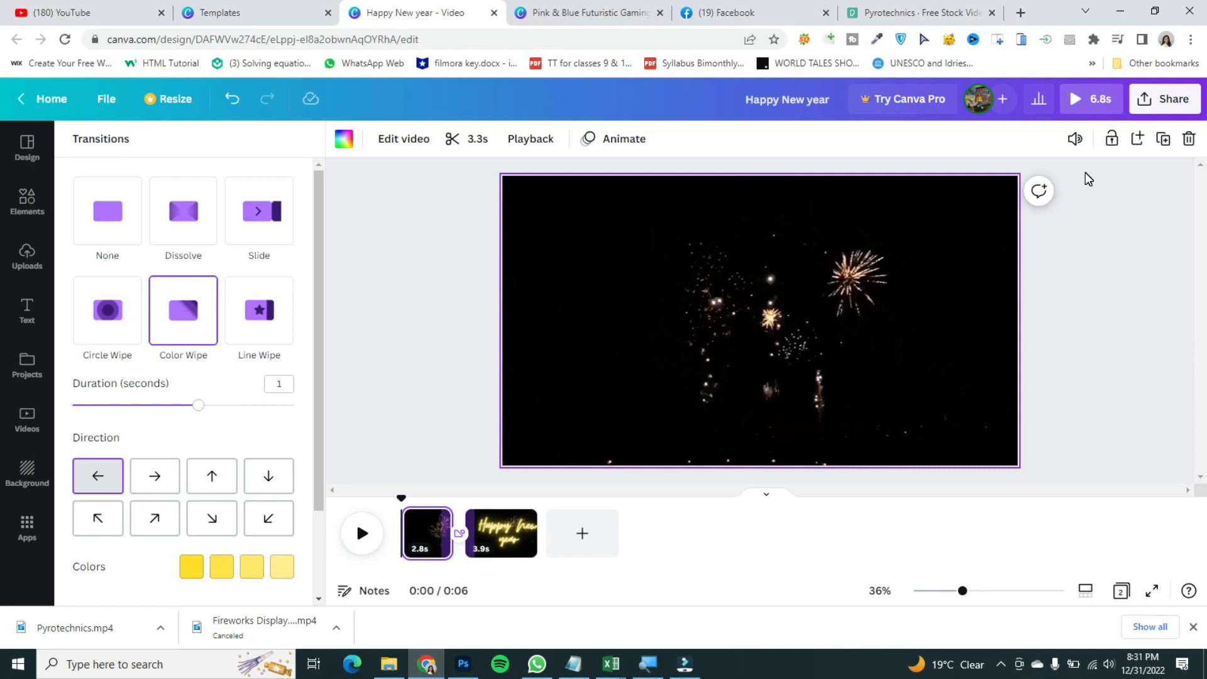
Step: Open the design's share options and choose Download
click(1174, 110)
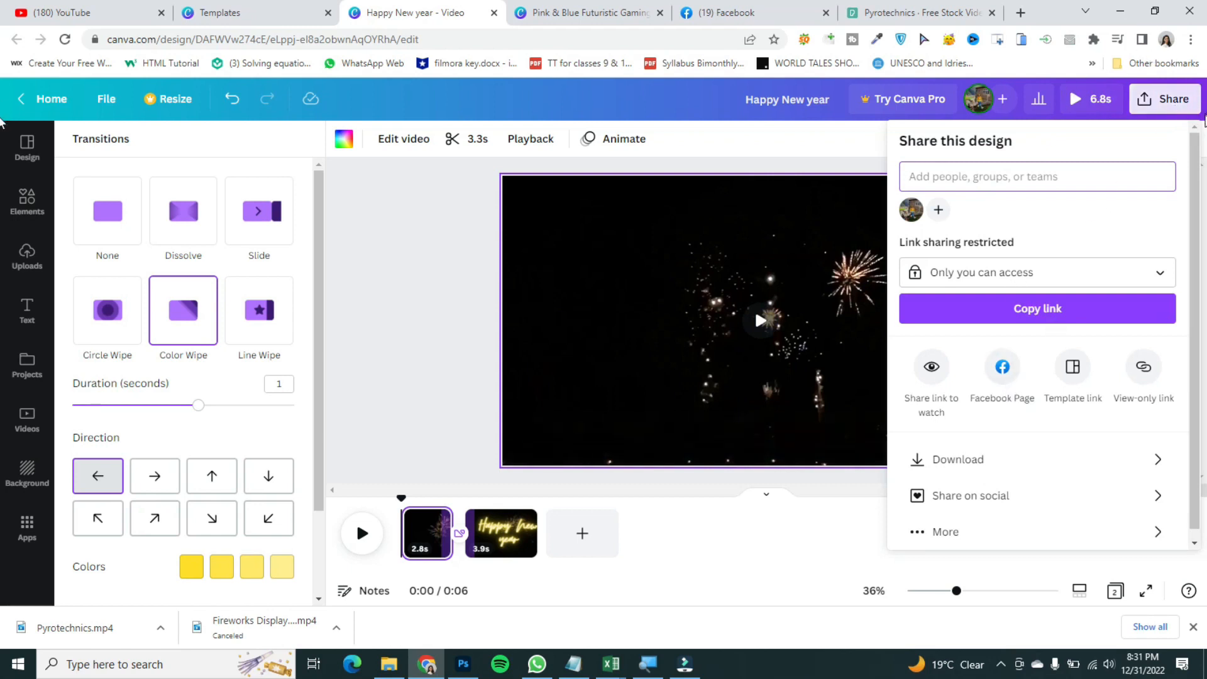
click(984, 459)
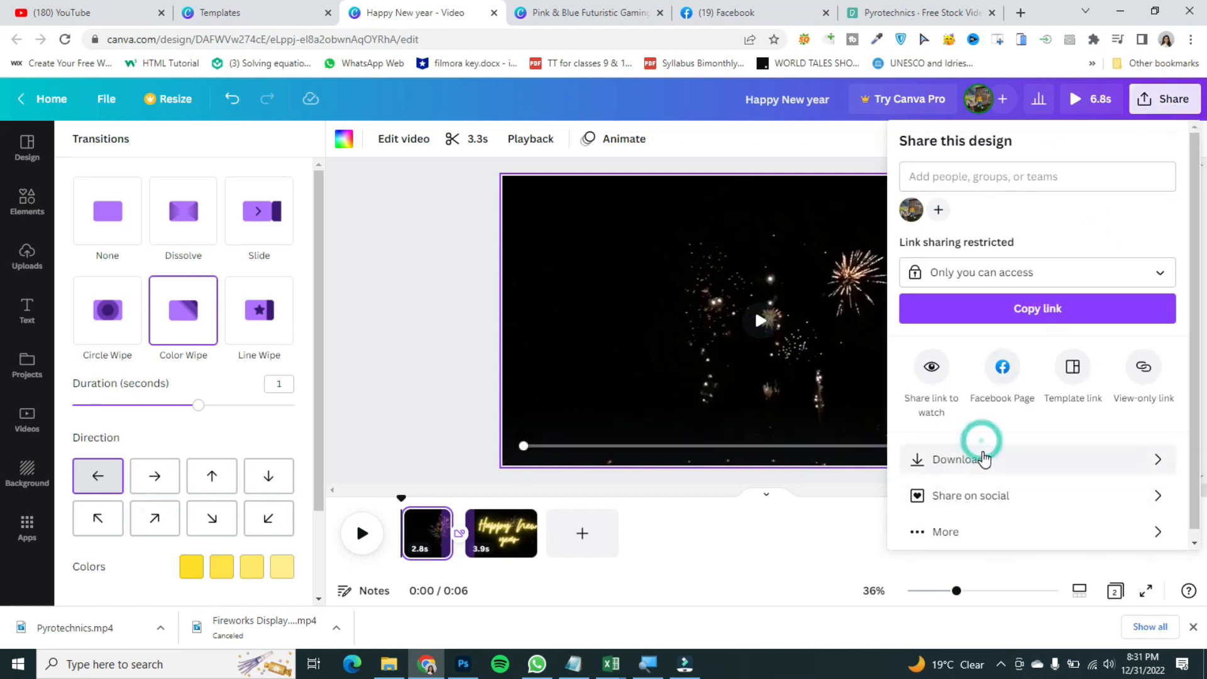
click(466, 463)
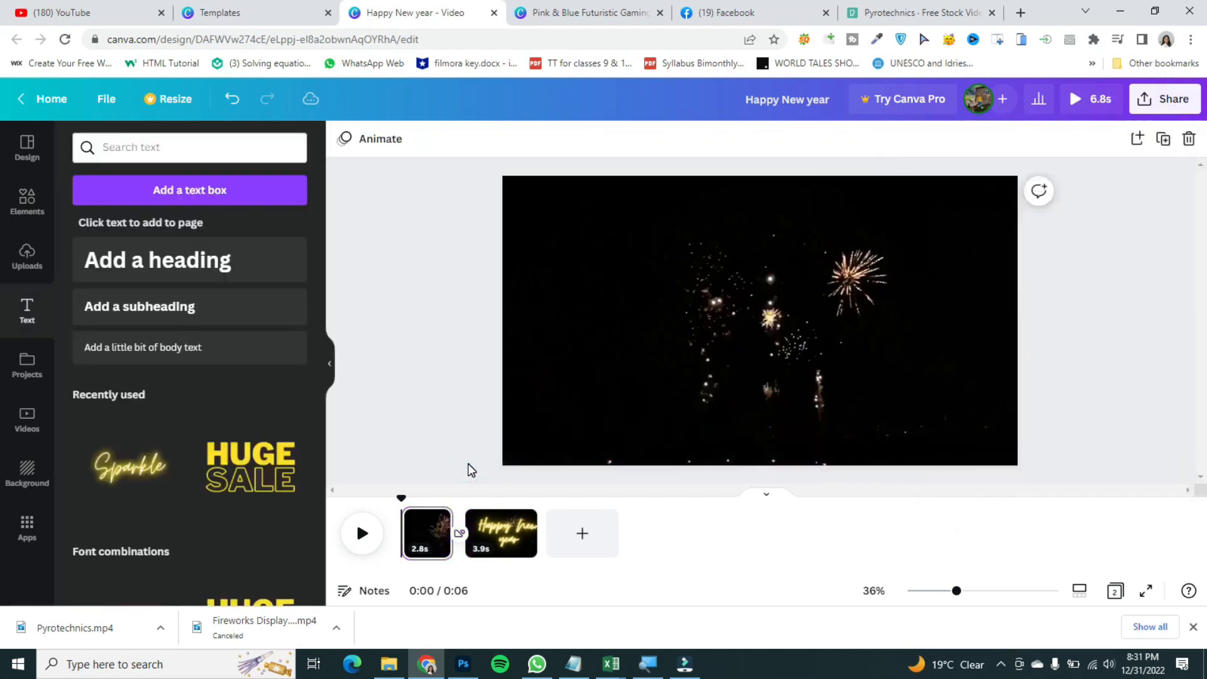